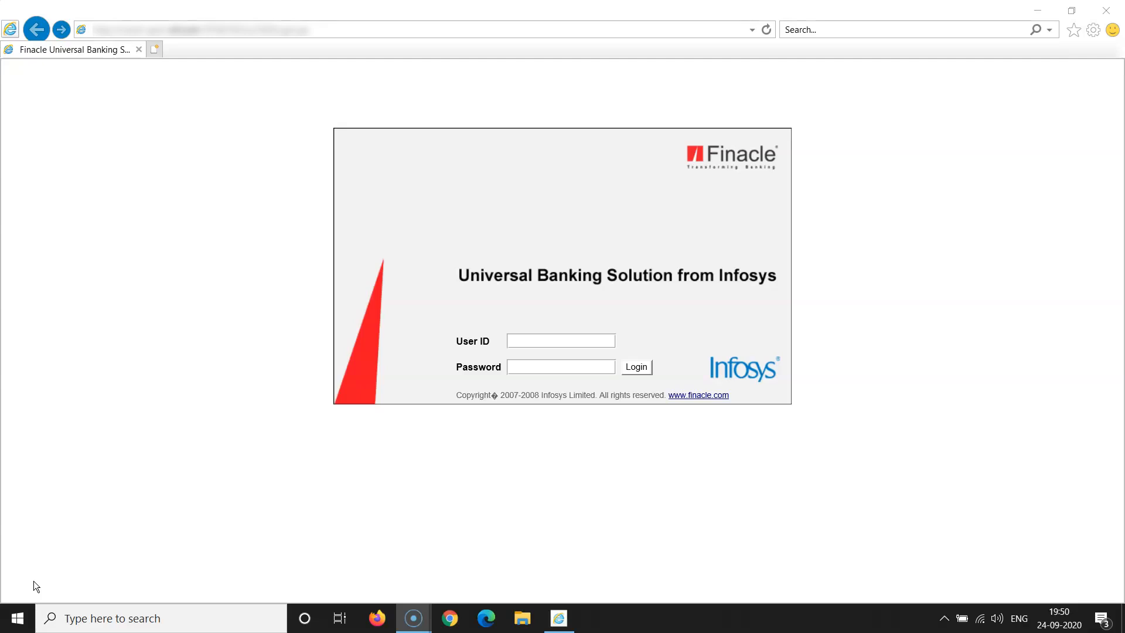
Log in to Finacle with the user ID and password
{"action": "left_click", "coordinate": [537, 342]}
{"action": "type", "text": "mum0"}
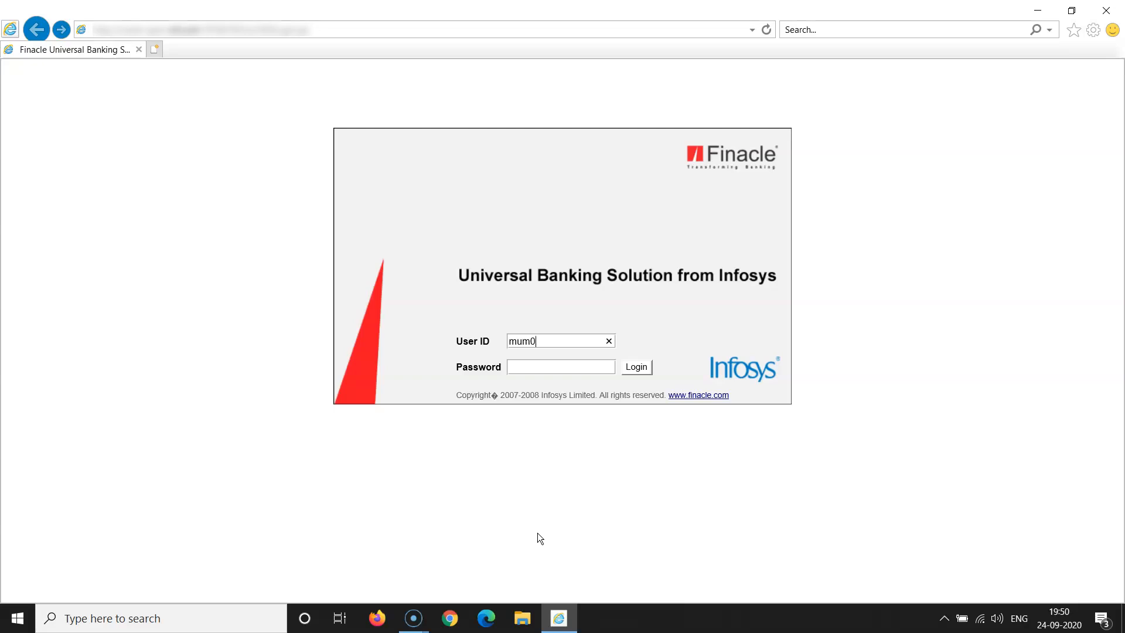
{"action": "type", "text": "19"}
{"action": "left_click", "coordinate": [528, 368]}
{"action": "type", "text": "********"}
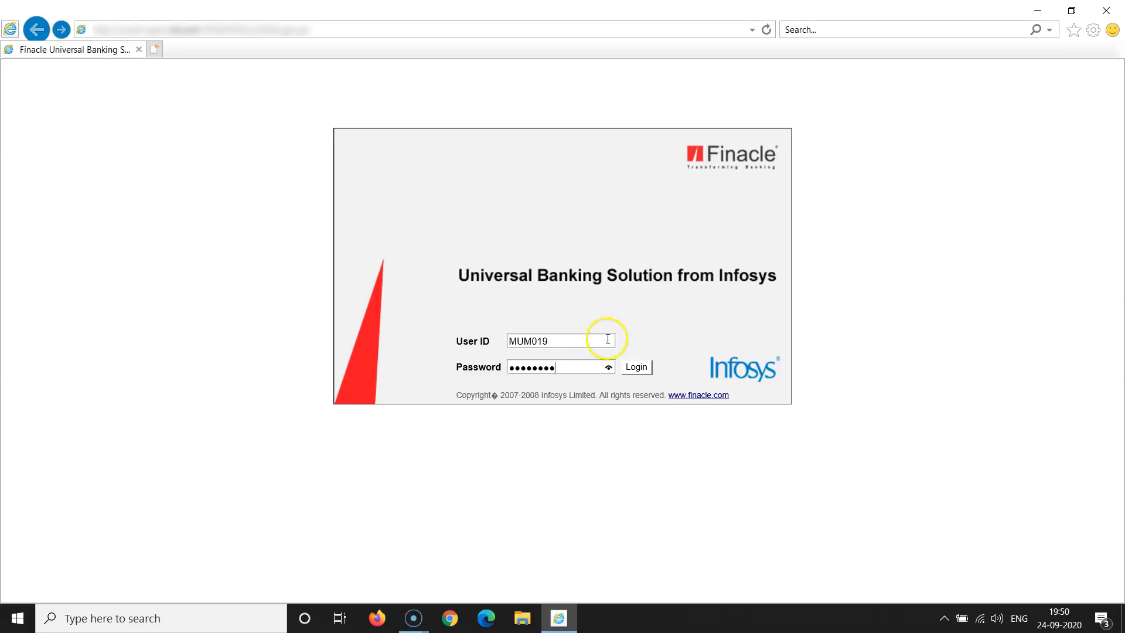
{"action": "left_click", "coordinate": [634, 369]}
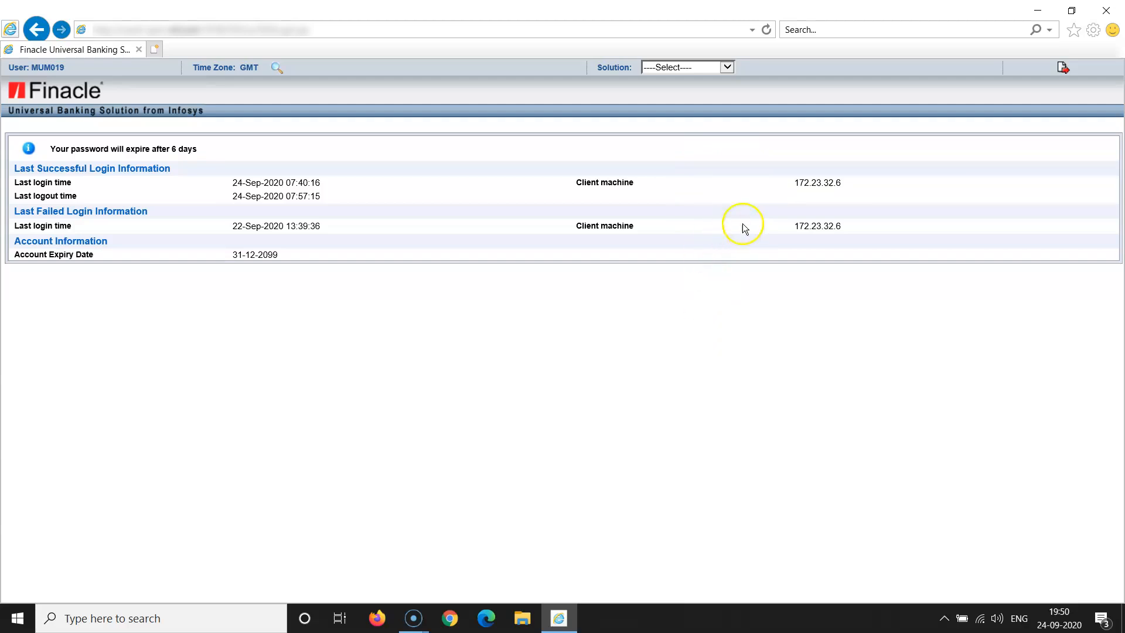
Choose CRM from the Solution dropdown and confirm the switch
{"action": "left_click", "coordinate": [729, 70]}
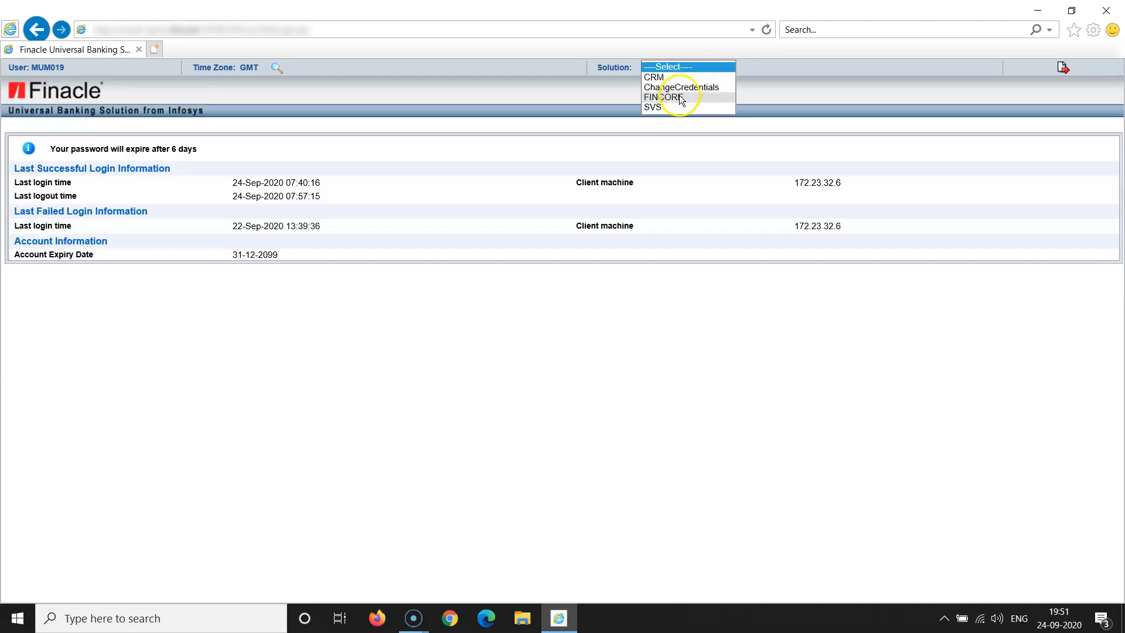
{"action": "left_click", "coordinate": [667, 77]}
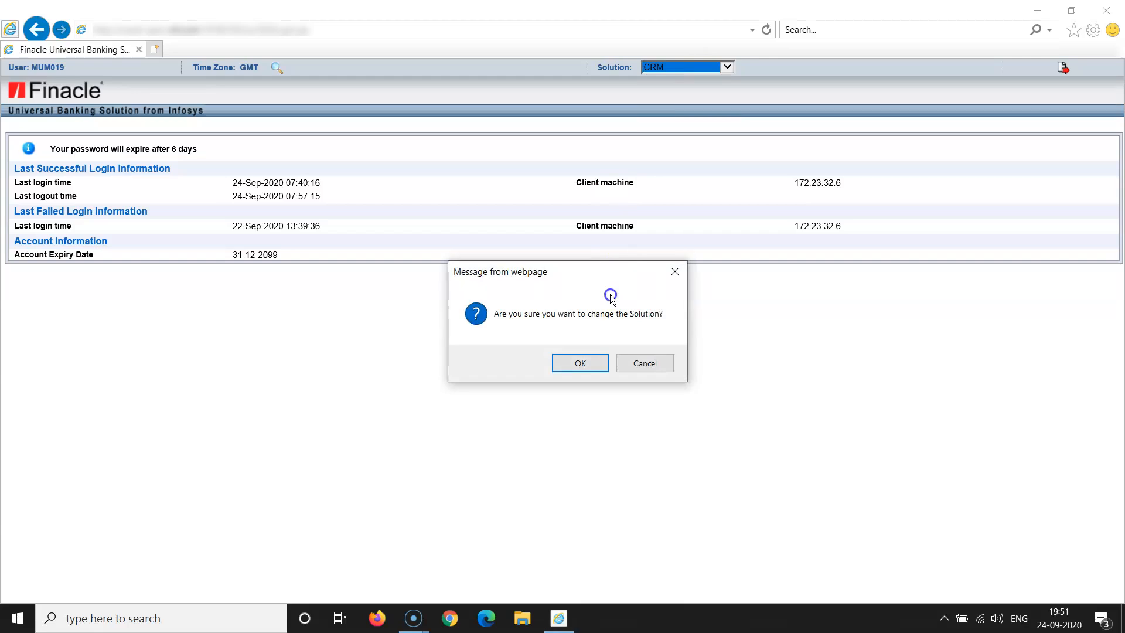
{"action": "left_click", "coordinate": [586, 364]}
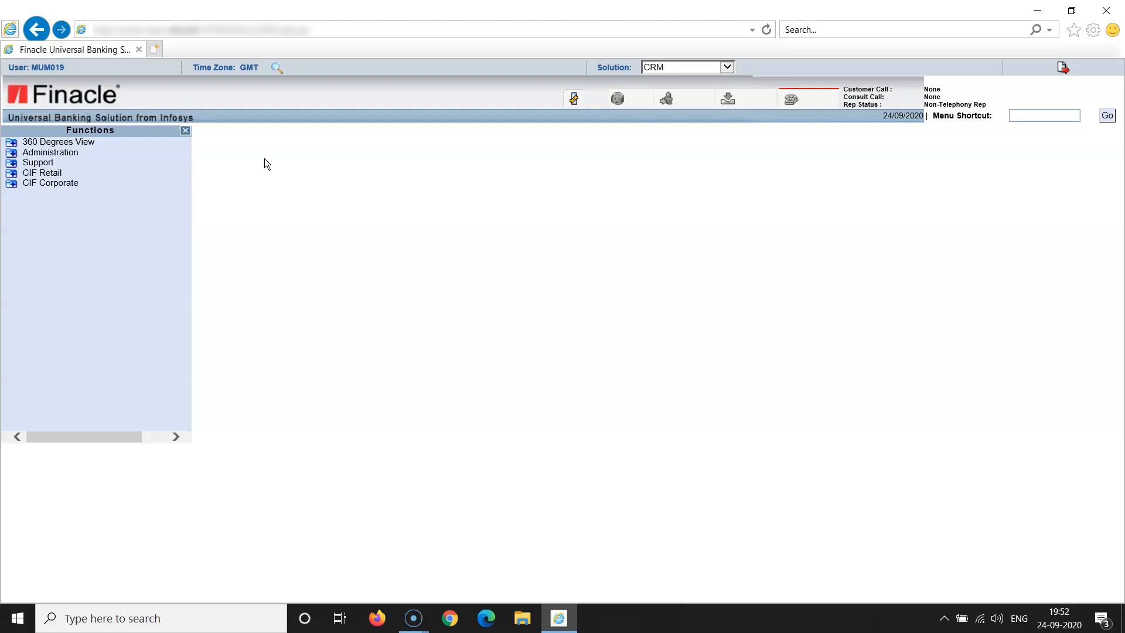
Open CIF Corporate > New Entity > Customer from the Functions tree
{"action": "left_click", "coordinate": [56, 183]}
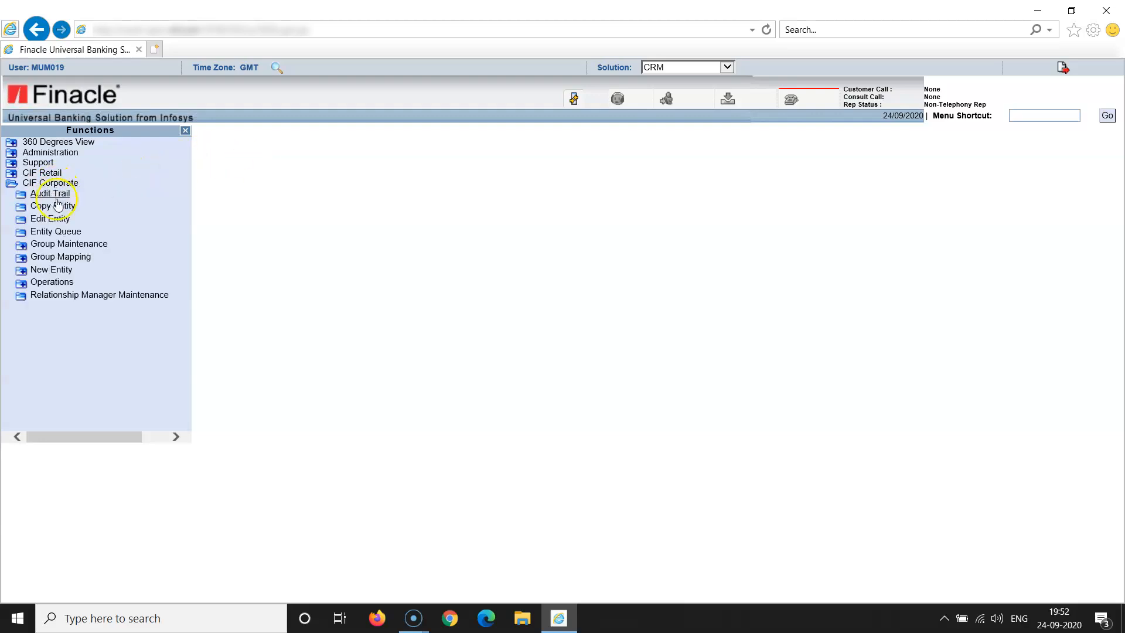
{"action": "left_click", "coordinate": [61, 272]}
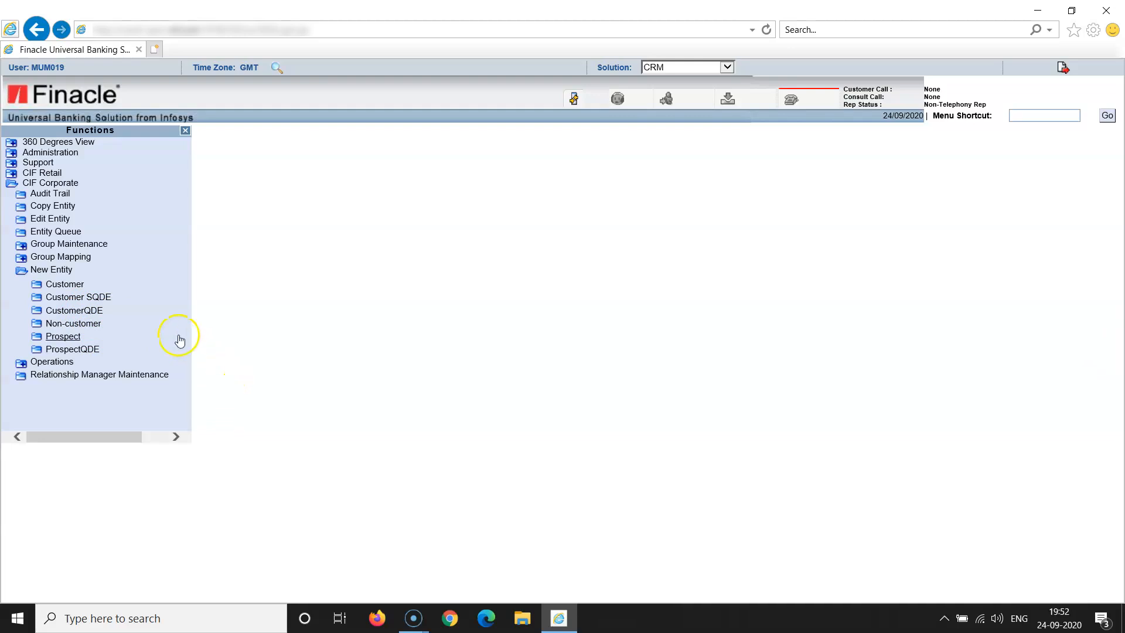
{"action": "left_click", "coordinate": [71, 286]}
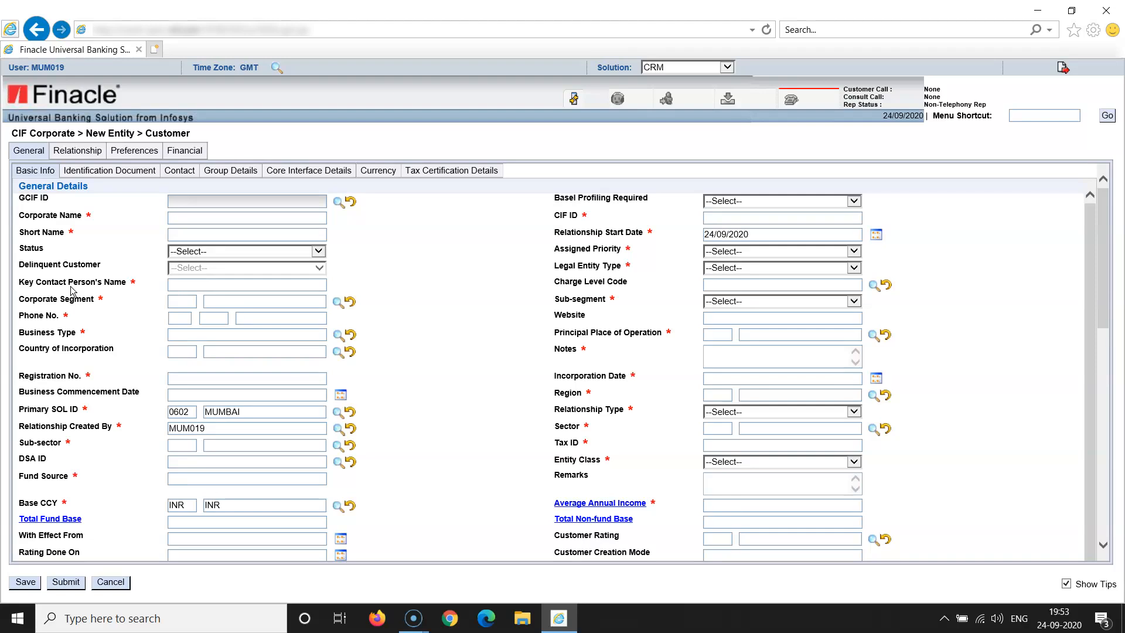
Enter corporate name JAI BHARAT and short name JAI, leaving CIF ID blank
{"action": "left_click", "coordinate": [302, 218]}
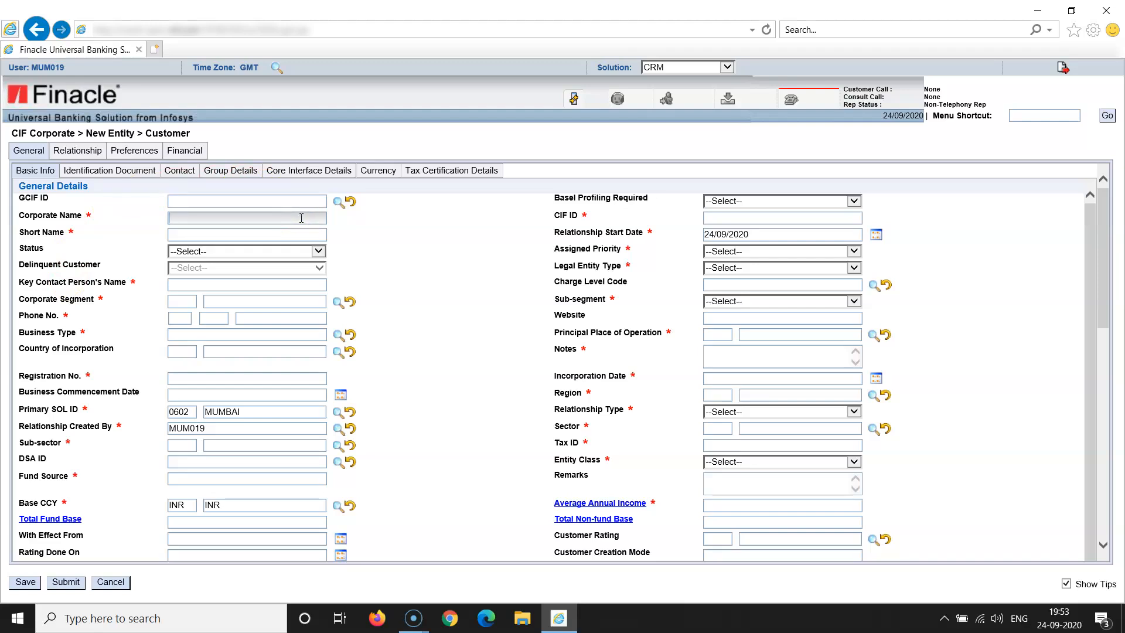
{"action": "type", "text": "jai bharat"}
{"action": "left_click", "coordinate": [422, 249]}
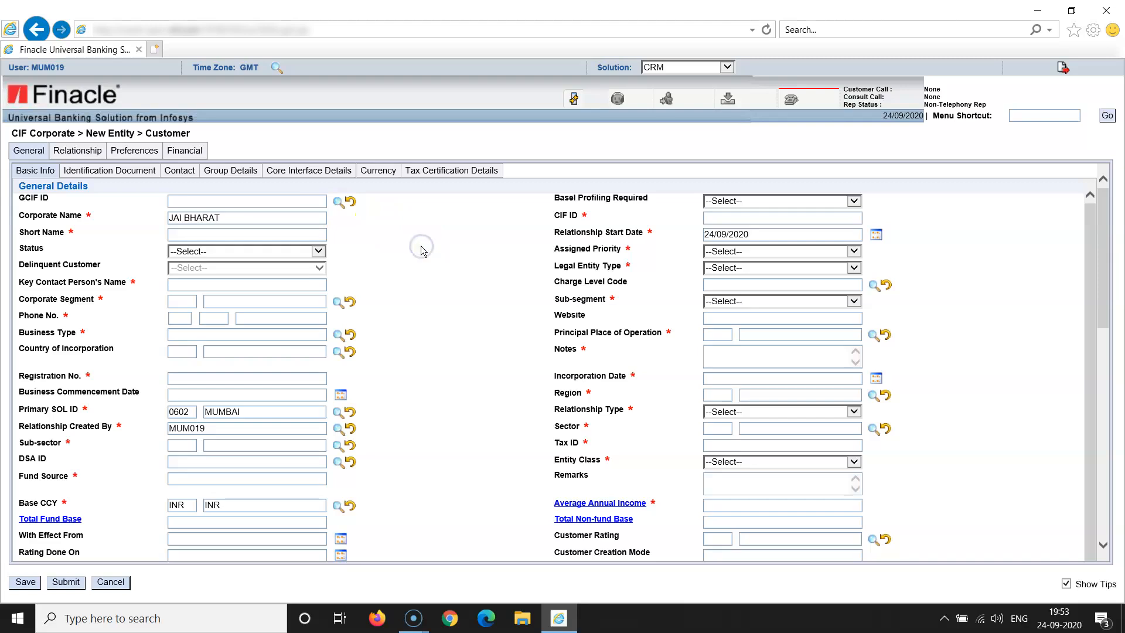
{"action": "left_click", "coordinate": [206, 235]}
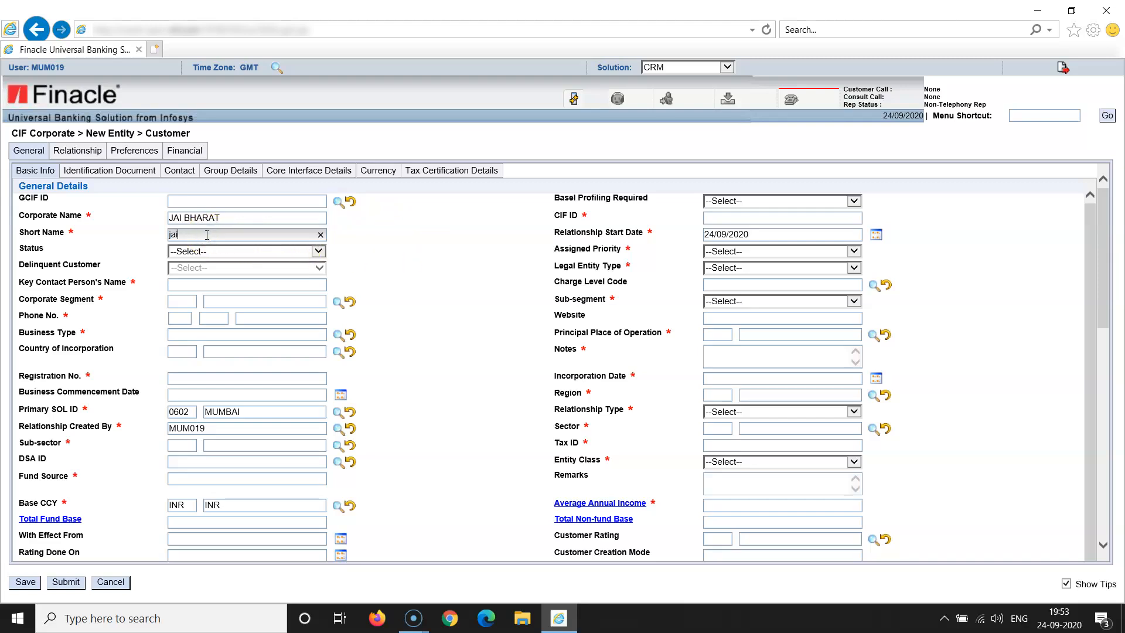
{"action": "left_click", "coordinate": [414, 291]}
{"action": "left_click", "coordinate": [391, 290]}
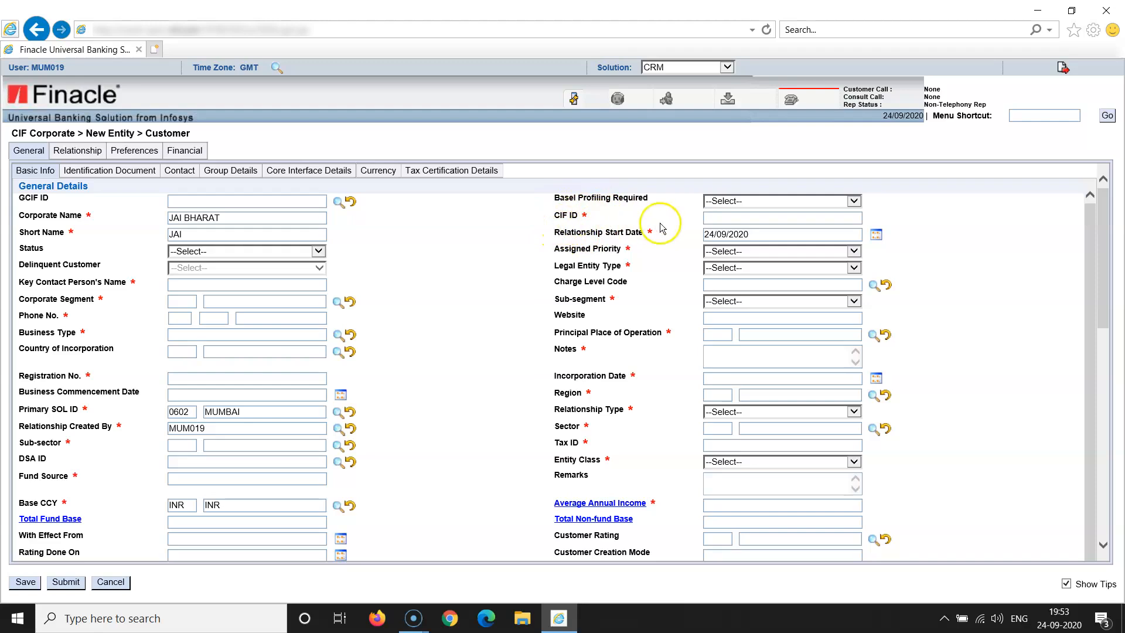
{"action": "left_click", "coordinate": [734, 220]}
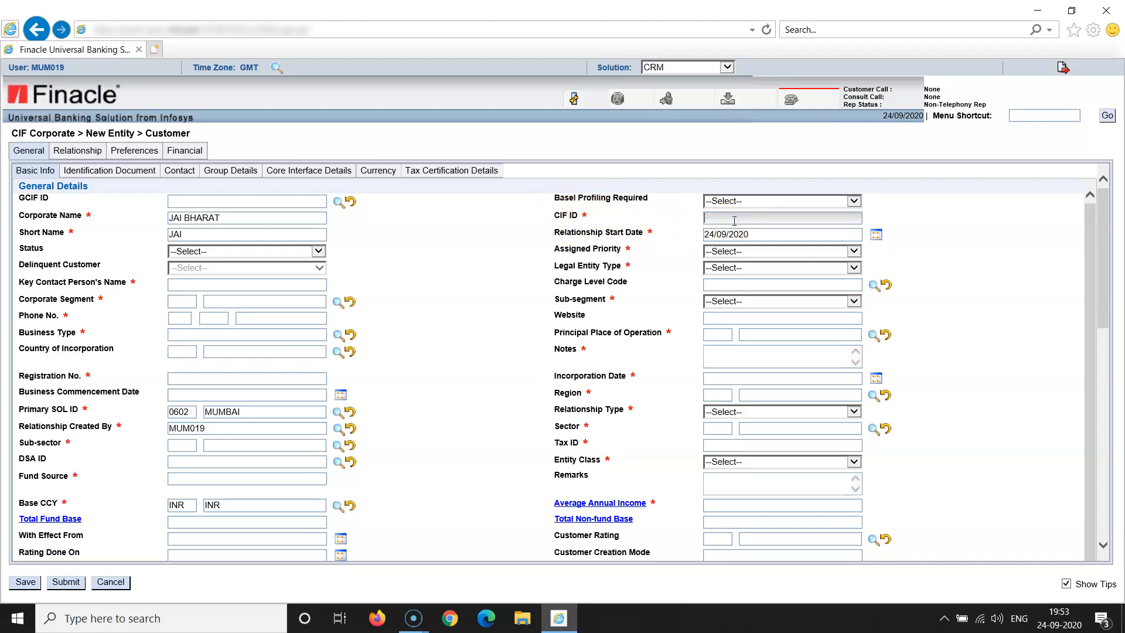
{"action": "left_click", "coordinate": [927, 278]}
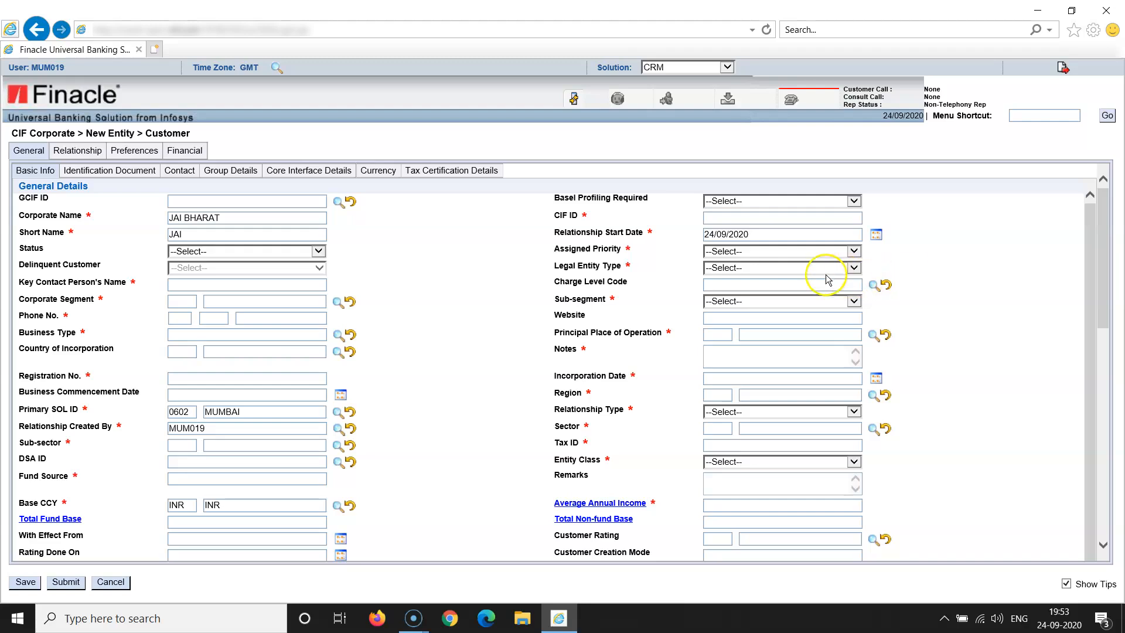
Change Relationship Start Date to 15/09/2017 and pick NORMAL PRIORITY as Assigned Priority
{"action": "left_click", "coordinate": [765, 236]}
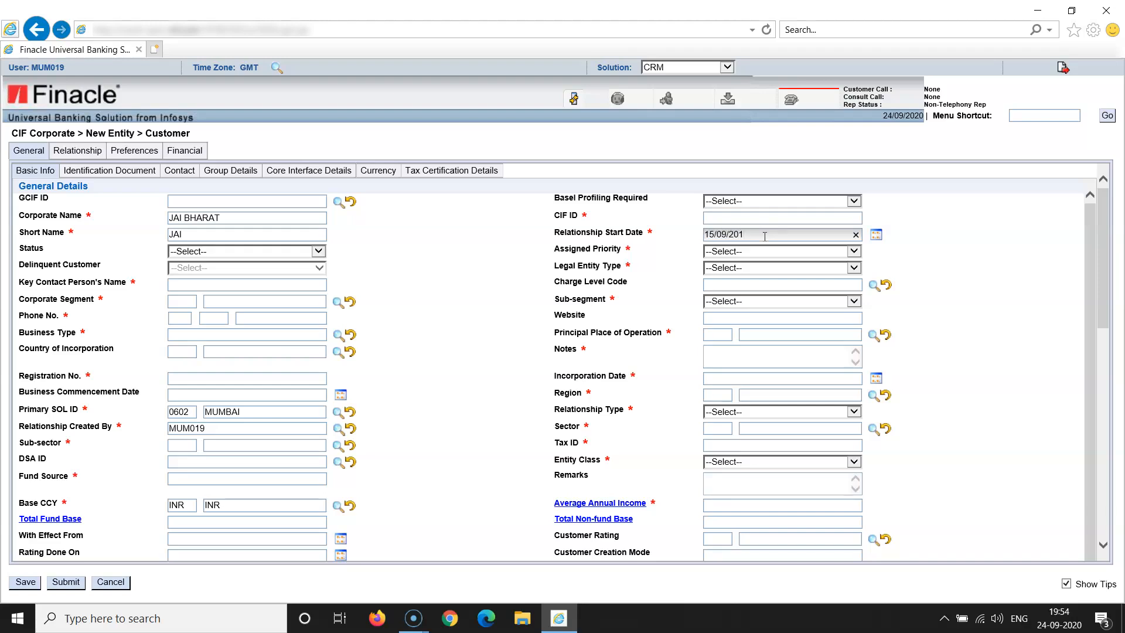
{"action": "left_click", "coordinate": [916, 271]}
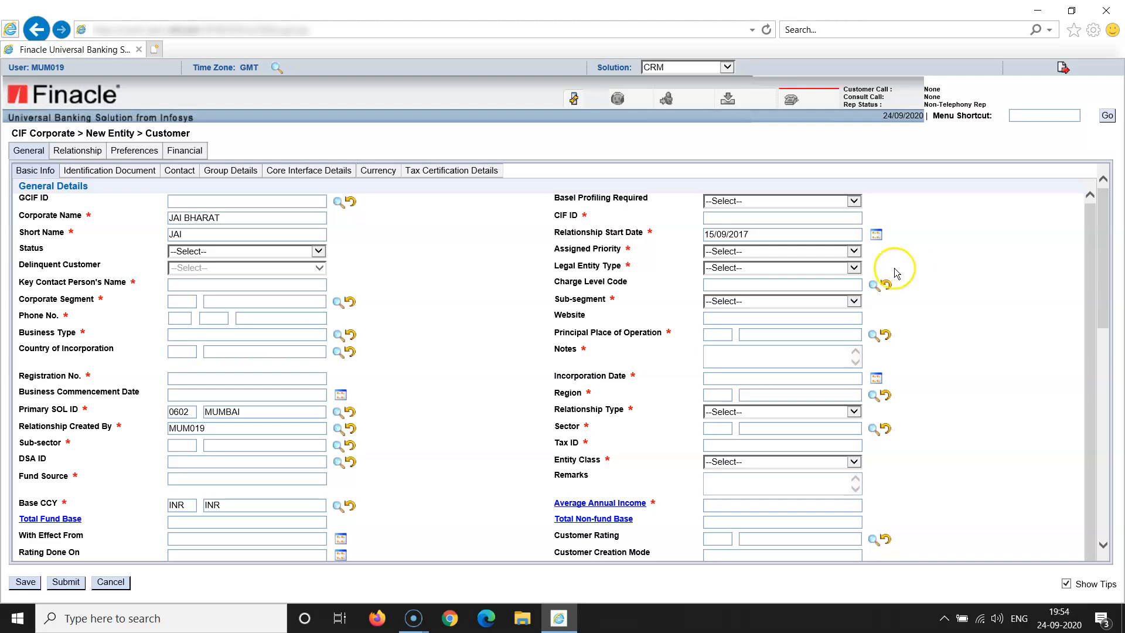
{"action": "left_click", "coordinate": [854, 252]}
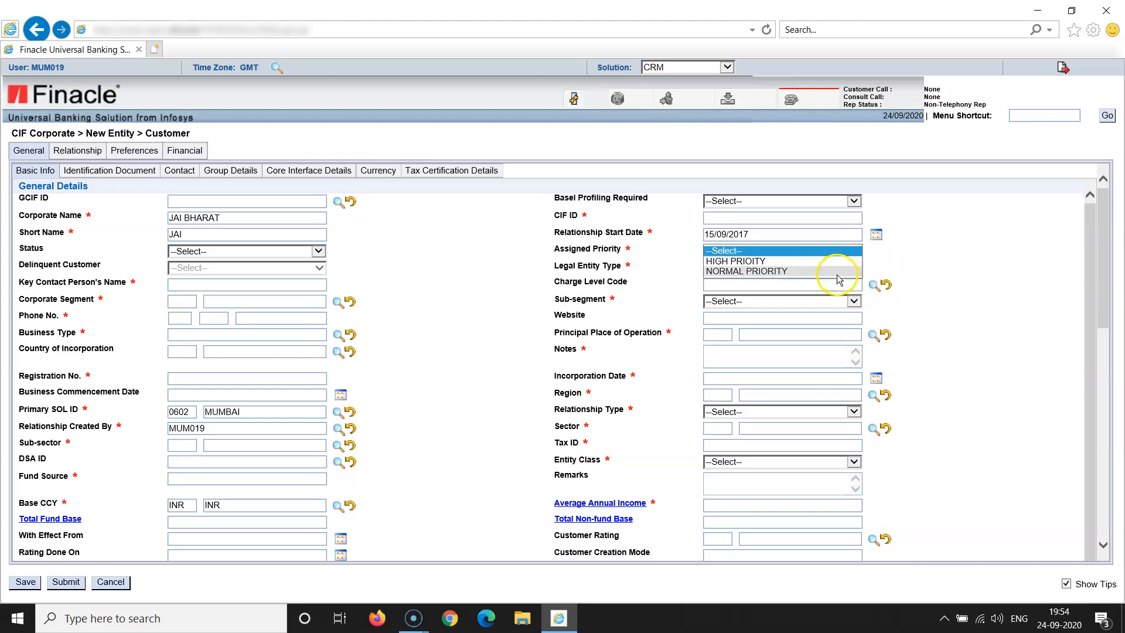
{"action": "left_click", "coordinate": [837, 275]}
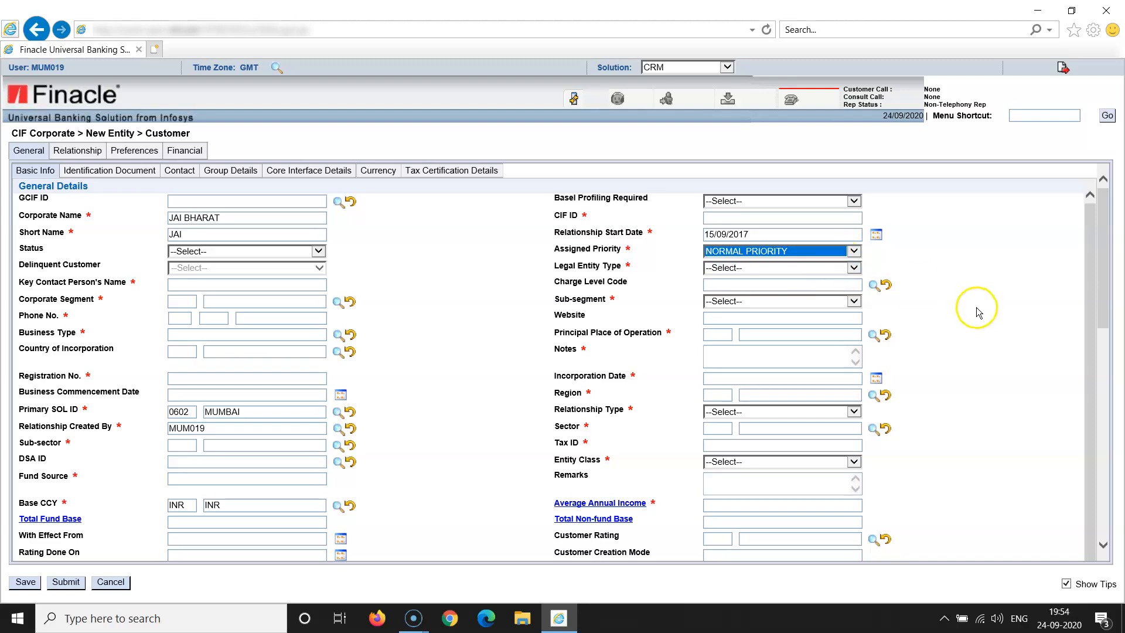
{"action": "left_click", "coordinate": [977, 311]}
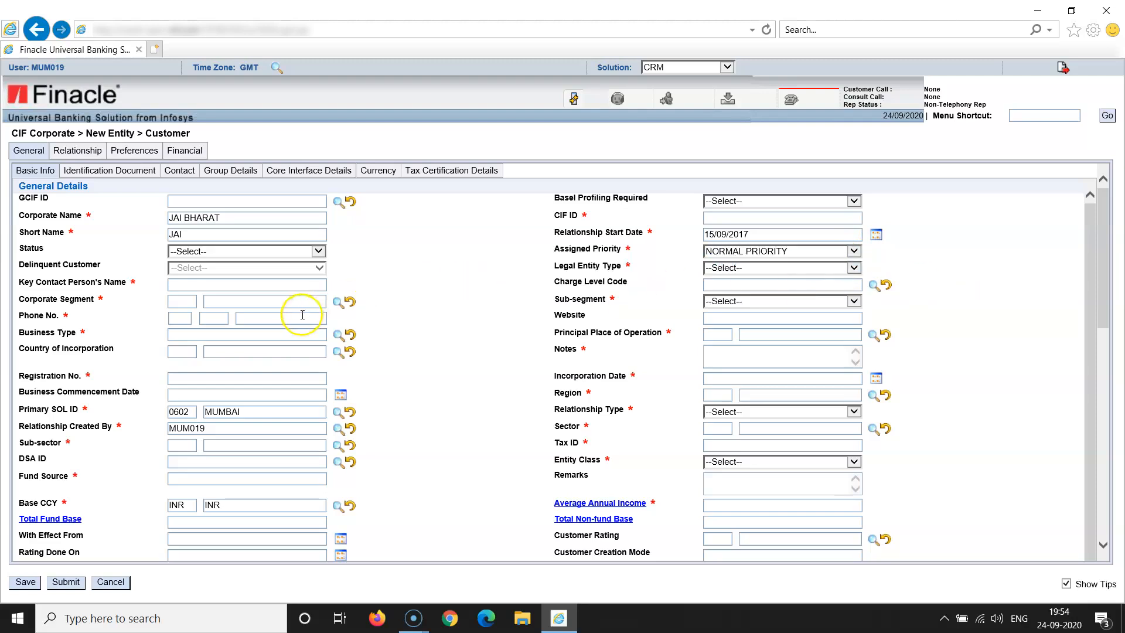
Pick 003 SILVER from the Corporate Segment lookup list
{"action": "left_click", "coordinate": [338, 302]}
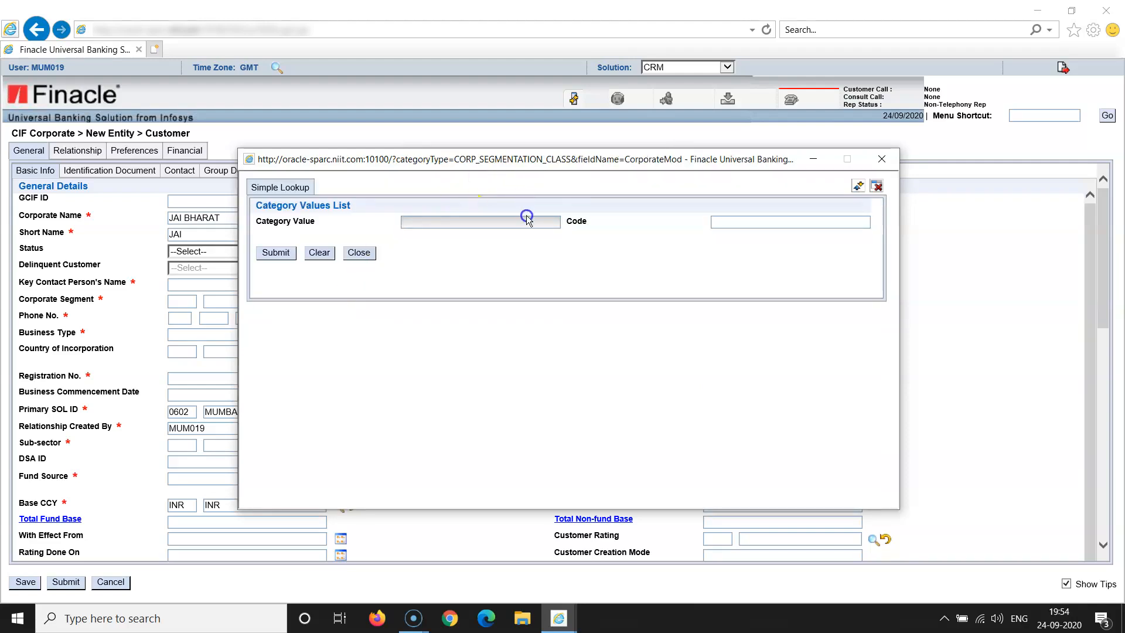
{"action": "left_click", "coordinate": [275, 253]}
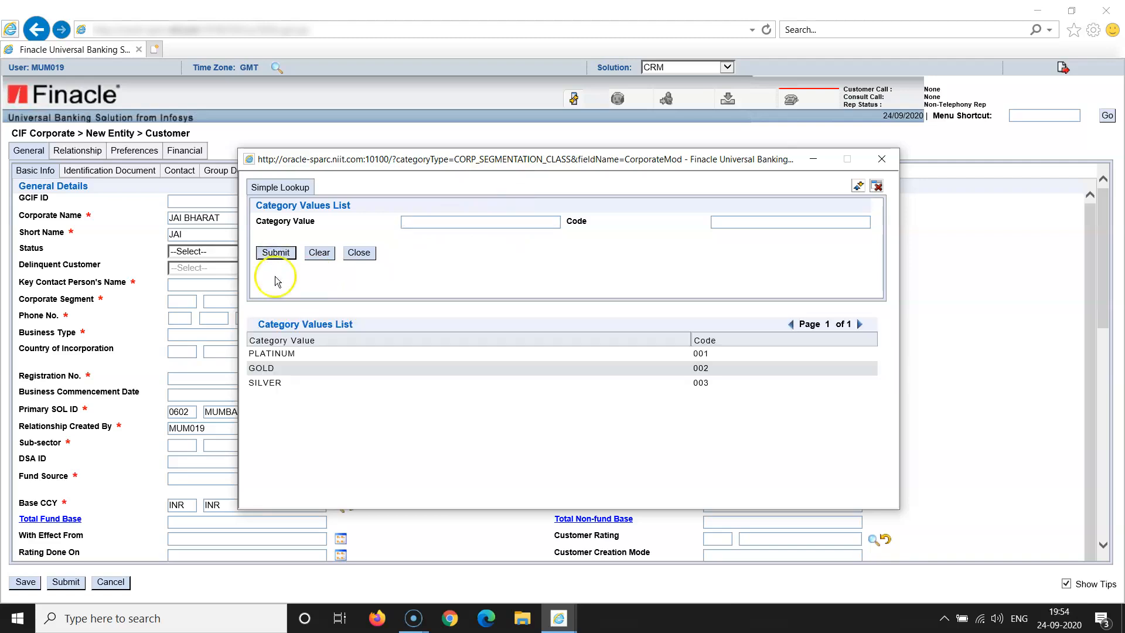
{"action": "left_click", "coordinate": [289, 384]}
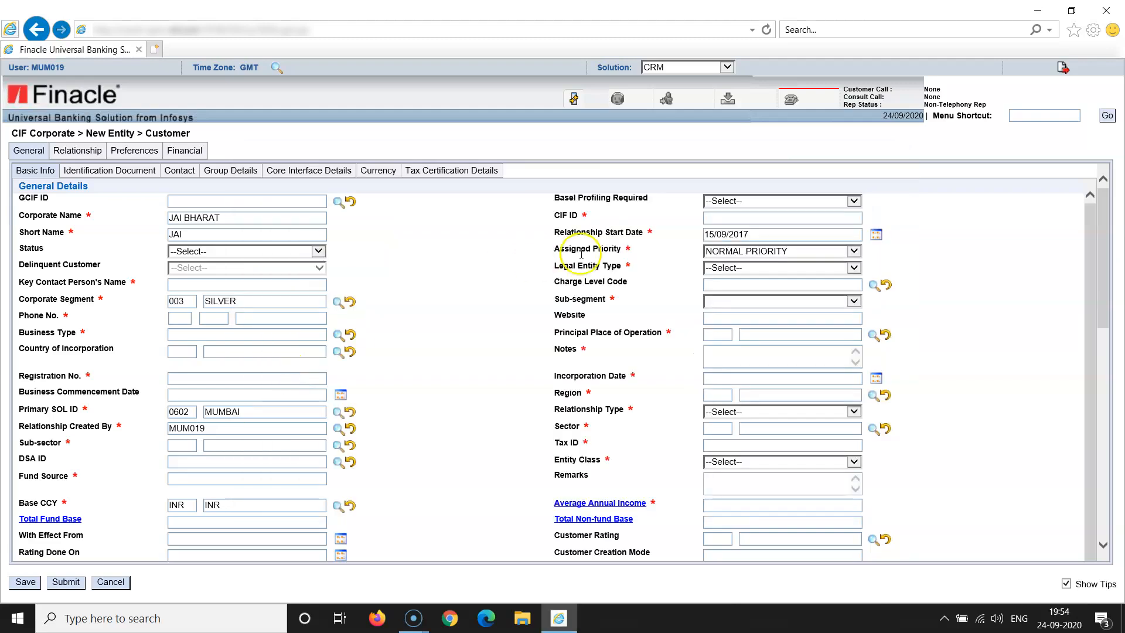
{"action": "left_click", "coordinate": [854, 269]}
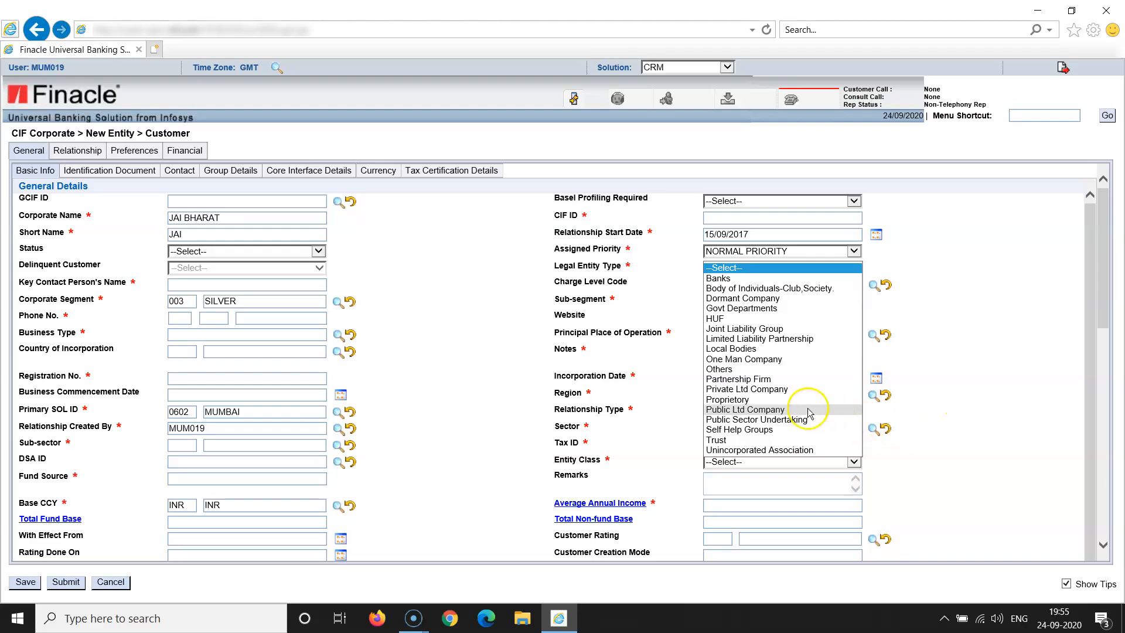
Set Legal Entity Type Proprietory, Sub-segment INDIVIDUALS and principal place of operation IN (INDIA)
{"action": "left_click", "coordinate": [740, 400]}
{"action": "left_click", "coordinate": [944, 385]}
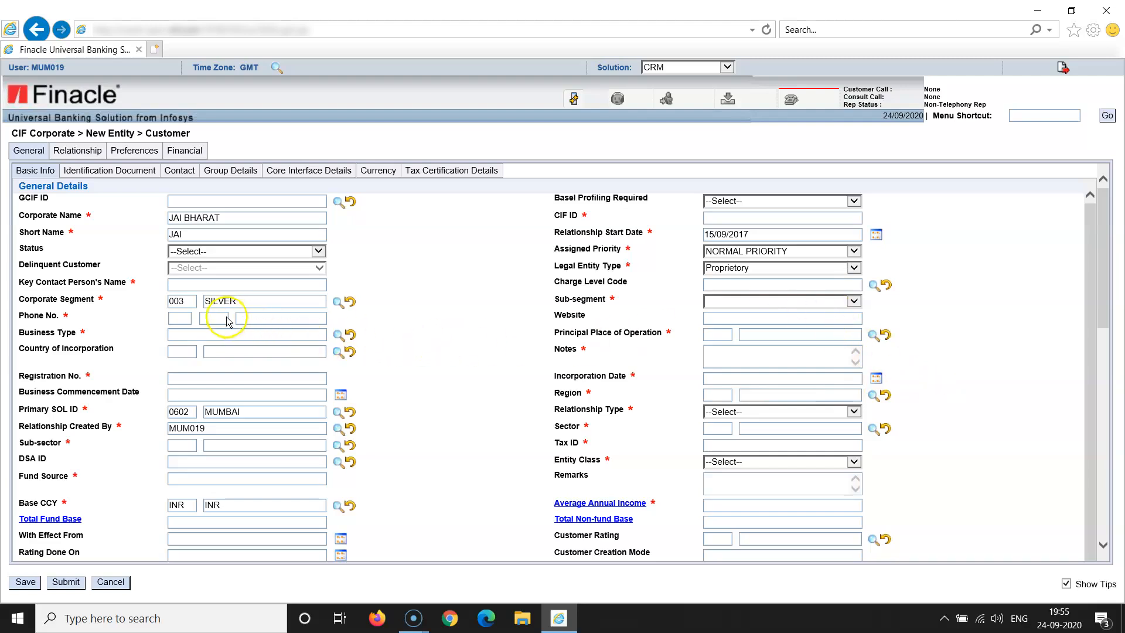
{"action": "left_click", "coordinate": [854, 303]}
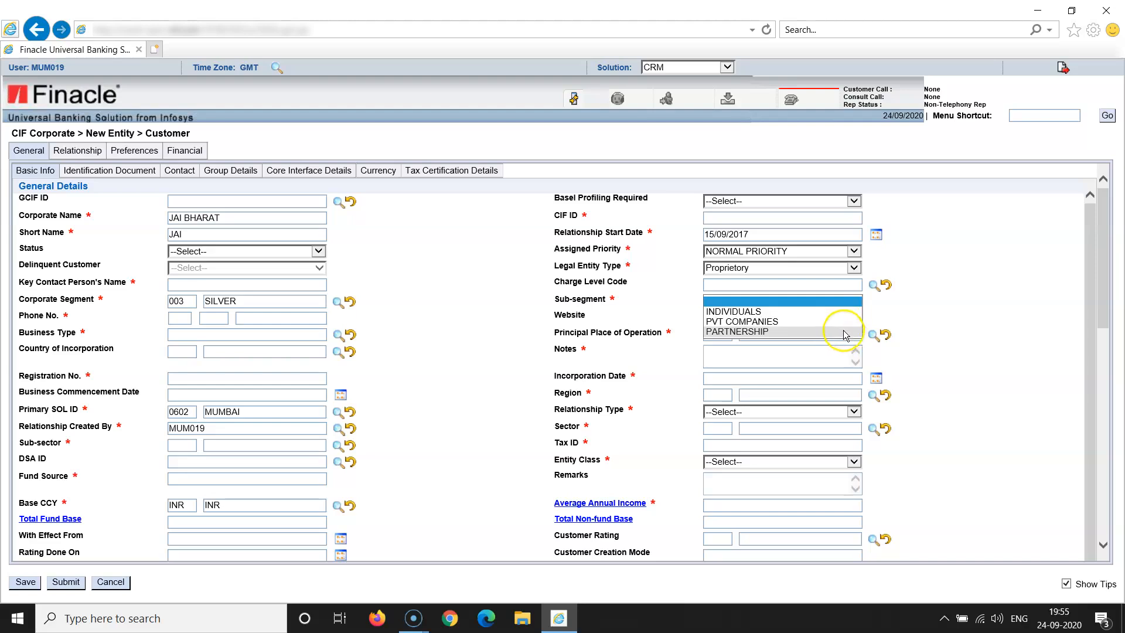
{"action": "left_click", "coordinate": [829, 316]}
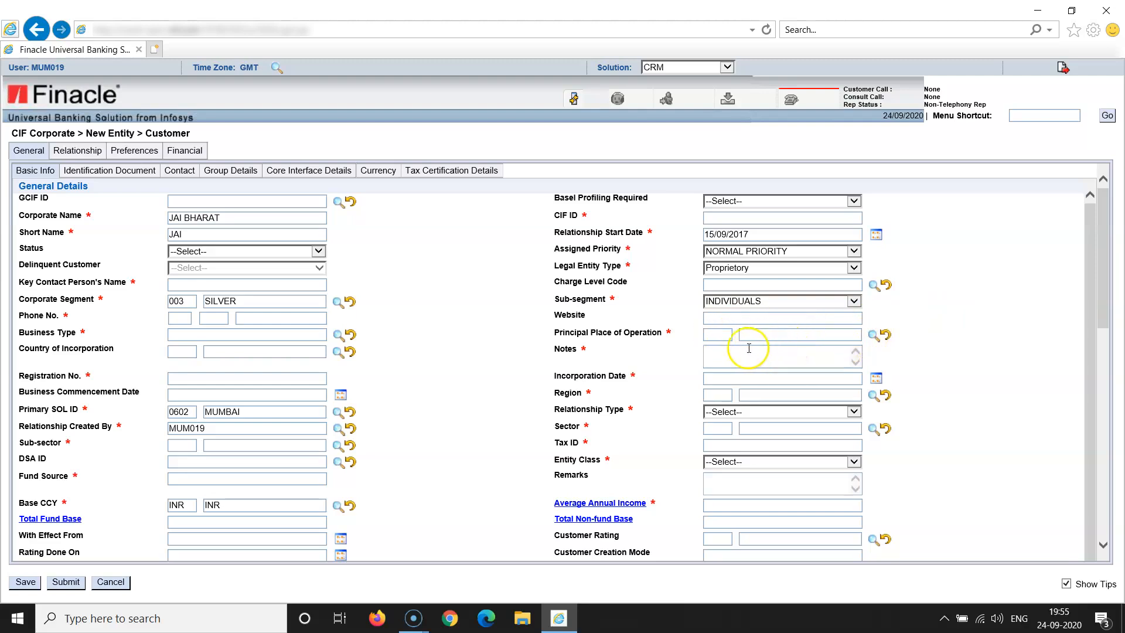
{"action": "left_click", "coordinate": [720, 335]}
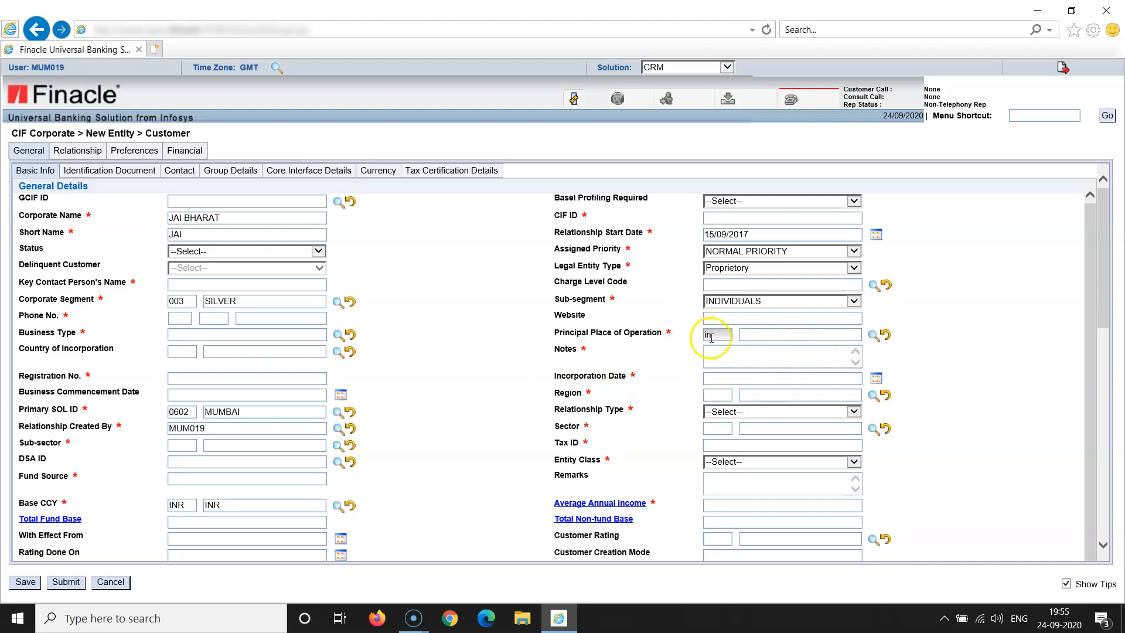
{"action": "left_click", "coordinate": [517, 403]}
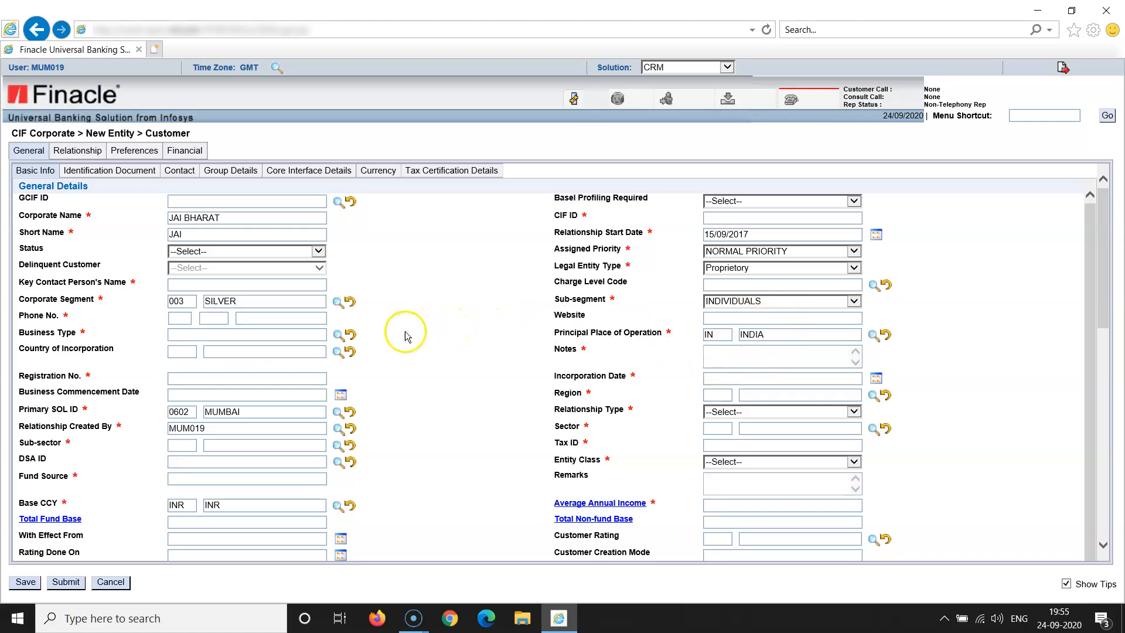
Fill in the company's phone number in the Phone No. boxes
{"action": "left_click", "coordinate": [181, 319]}
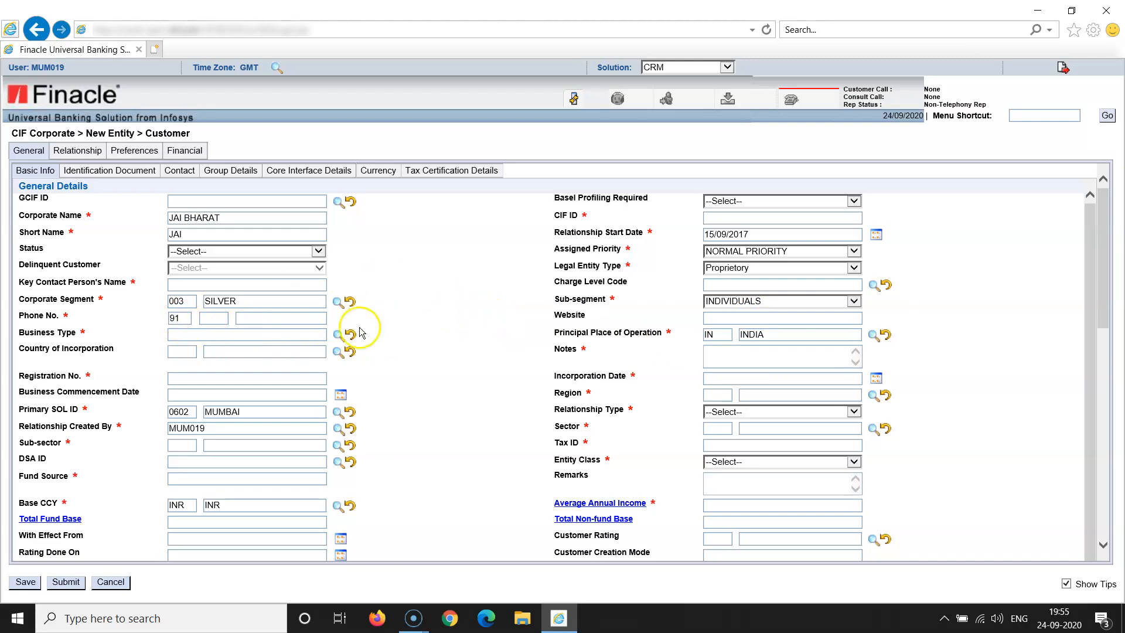
{"action": "left_click", "coordinate": [259, 318]}
{"action": "type", "text": "77777766666"}
{"action": "left_click", "coordinate": [401, 376]}
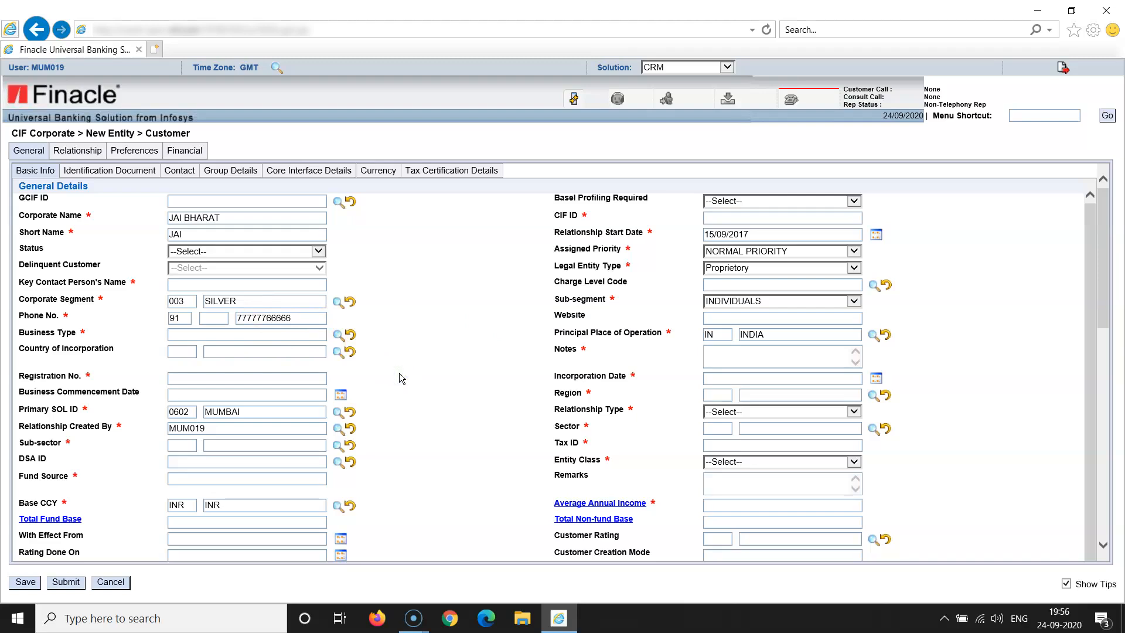
{"action": "left_click", "coordinate": [337, 337]}
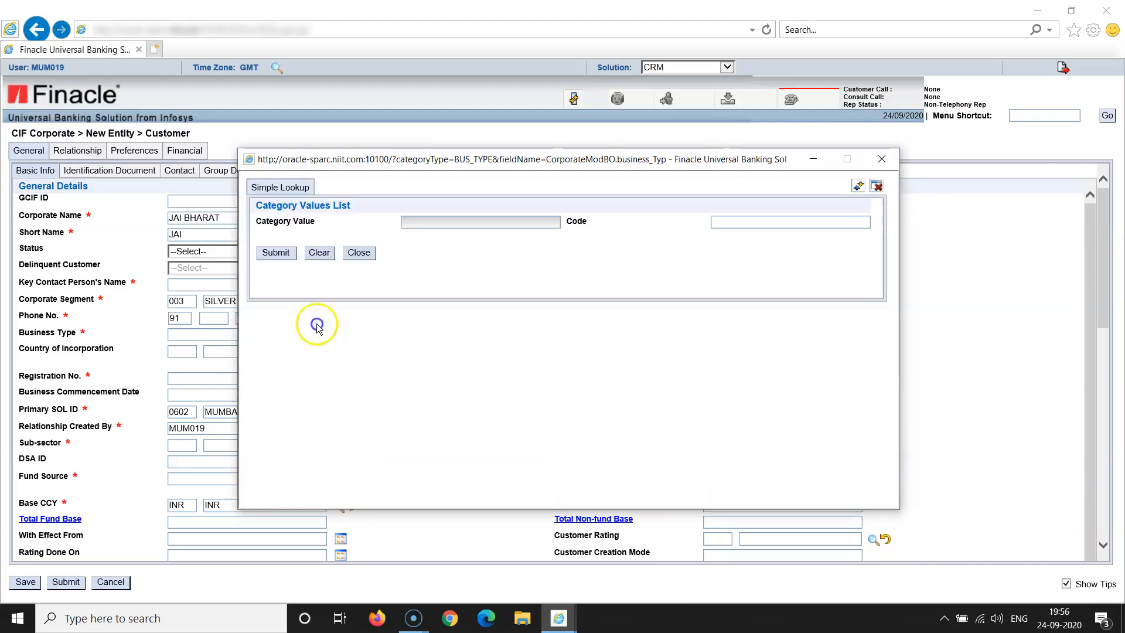
List all Business Type values in the lookup and choose Retail Trading
{"action": "left_click", "coordinate": [412, 226]}
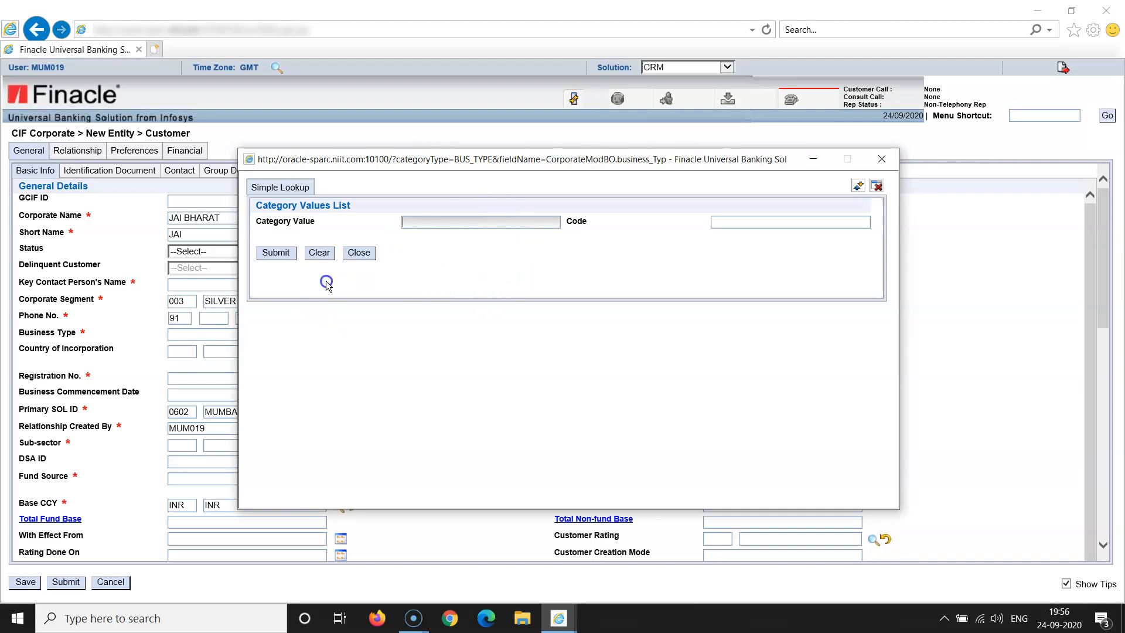
{"action": "left_click", "coordinate": [276, 254]}
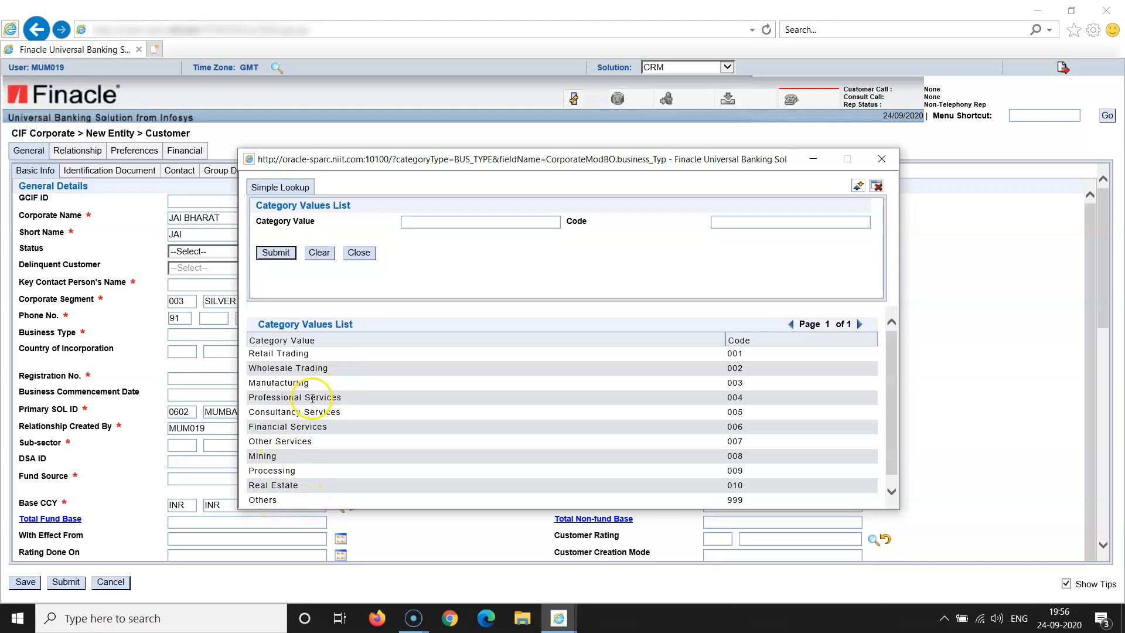
{"action": "double_click", "coordinate": [302, 355]}
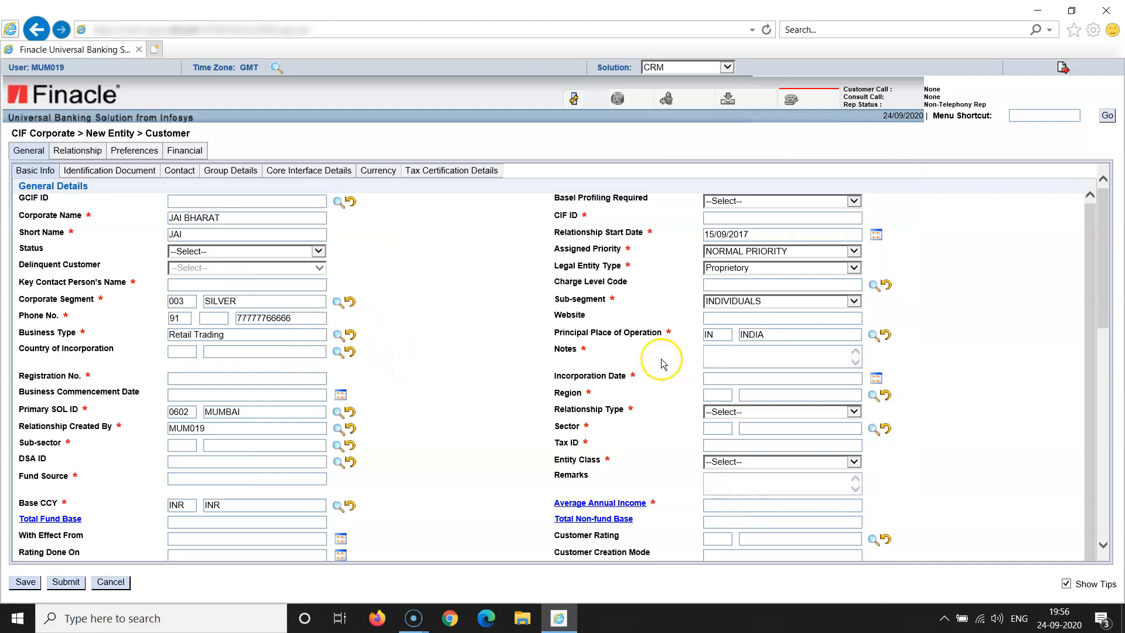
Replace the Notes text with 'new entity' and enter Registration No. 5678
{"action": "left_click", "coordinate": [727, 359]}
{"action": "left_click", "coordinate": [727, 359]}
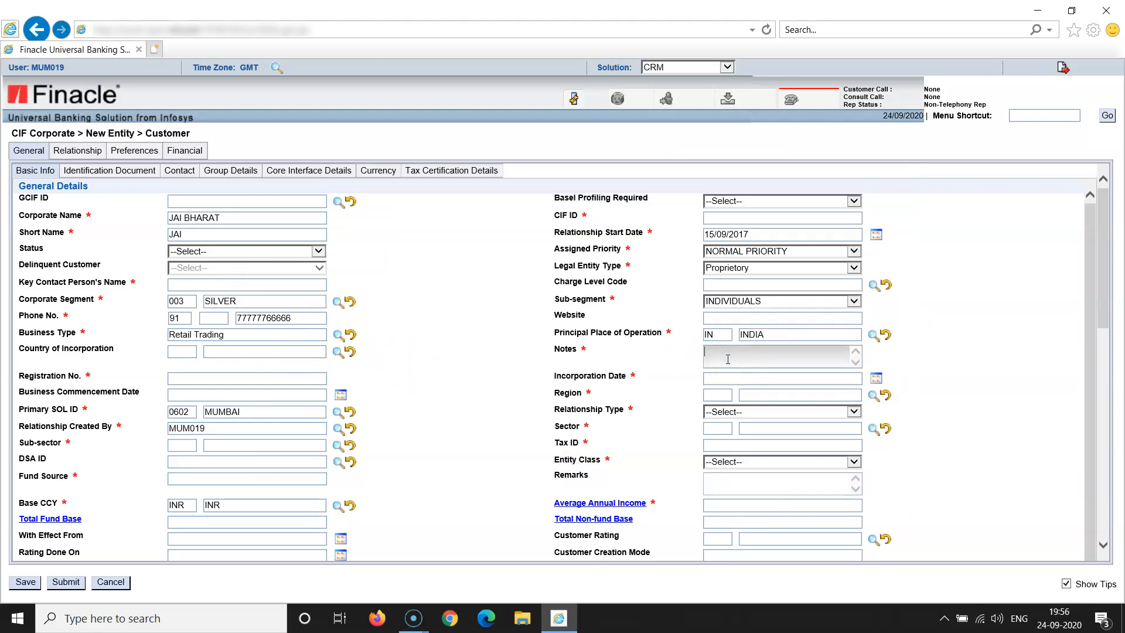
{"action": "key", "text": "BackSpace"}
{"action": "type", "text": "new entity"}
{"action": "left_click", "coordinate": [509, 396]}
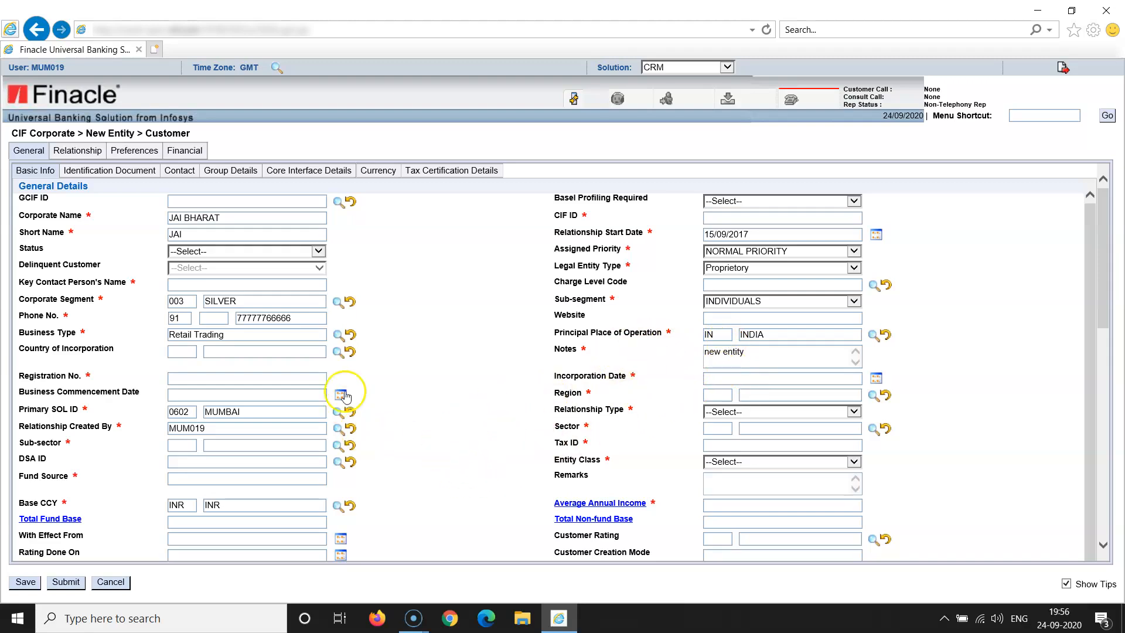
{"action": "left_click", "coordinate": [224, 375]}
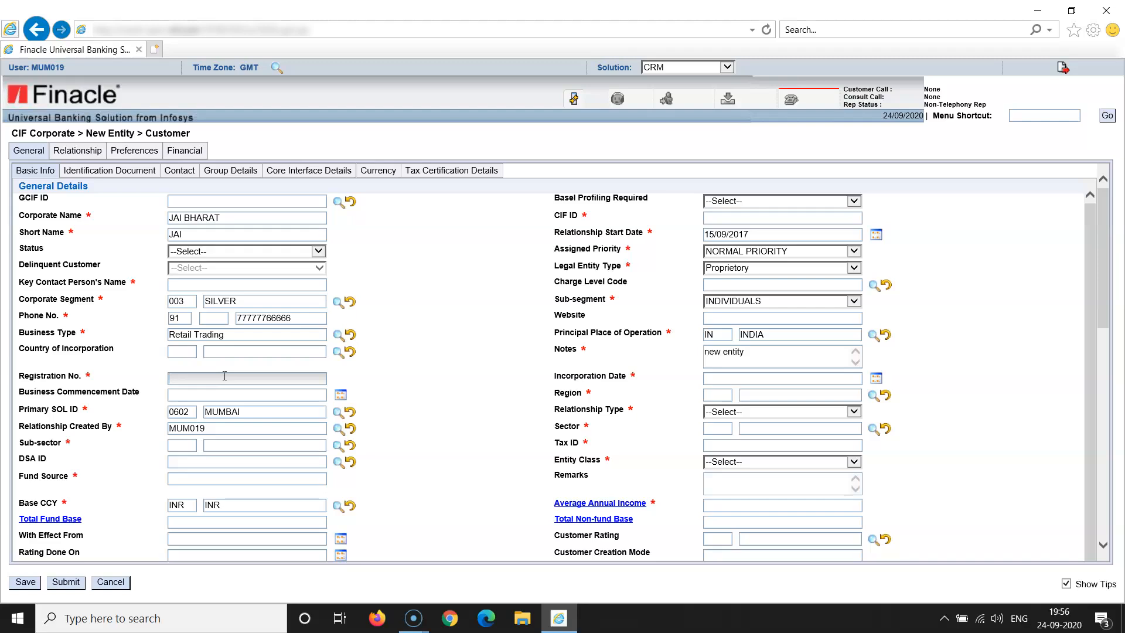
{"action": "type", "text": "5678"}
Enter 12/09/2017 as the Incorporation Date
{"action": "left_click", "coordinate": [415, 403]}
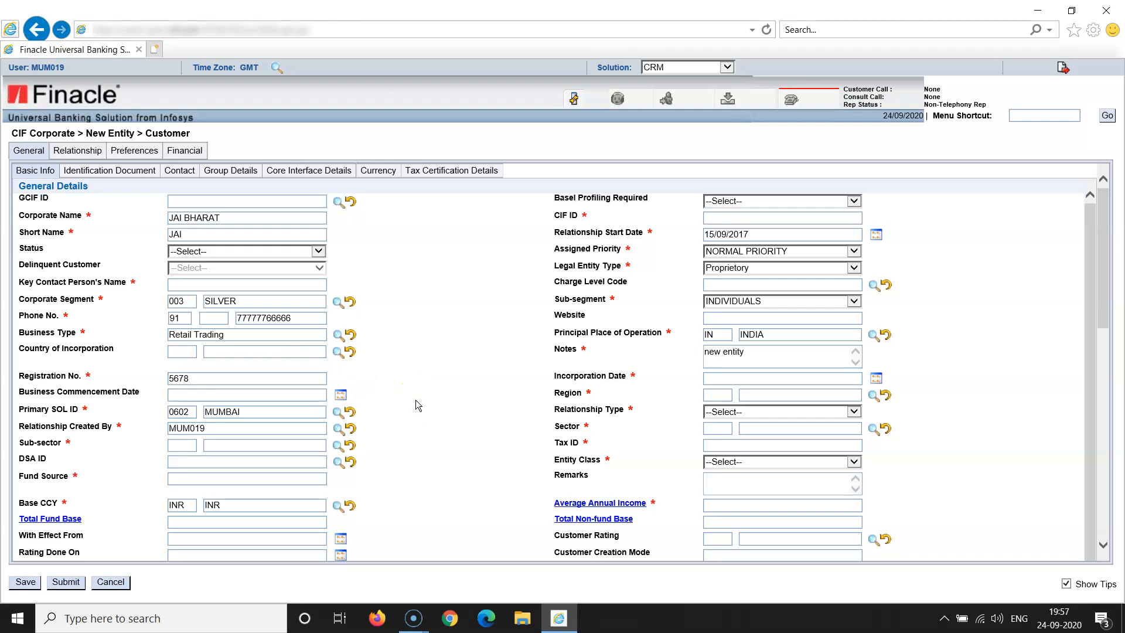
{"action": "left_click", "coordinate": [722, 379]}
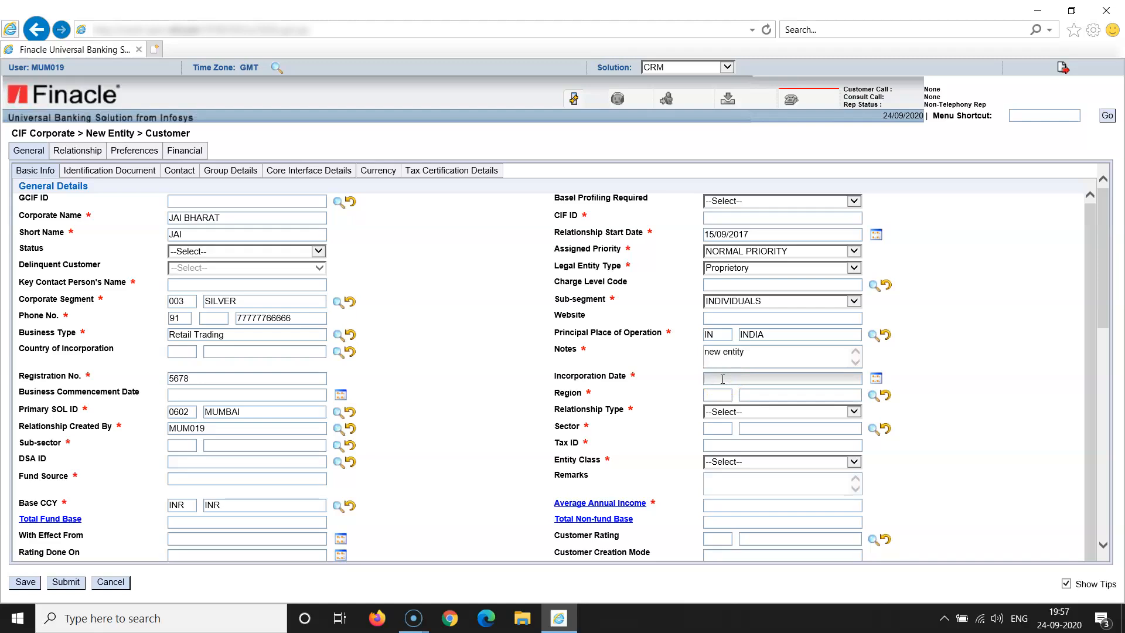
{"action": "type", "text": "12/09/2017"}
{"action": "left_click", "coordinate": [960, 417]}
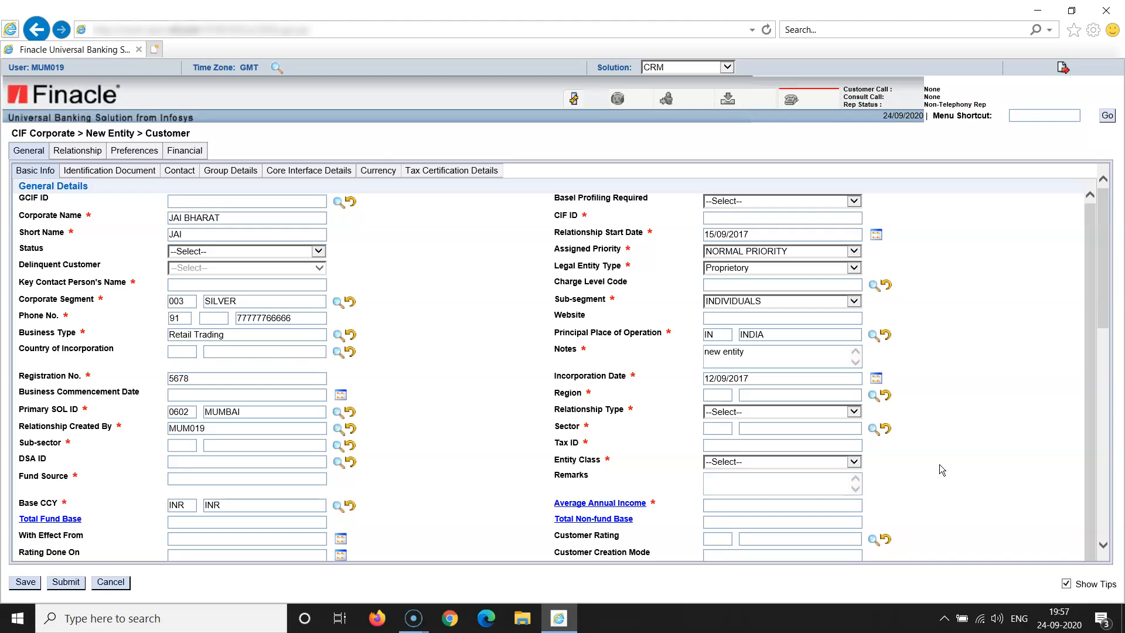
{"action": "left_click", "coordinate": [872, 398]}
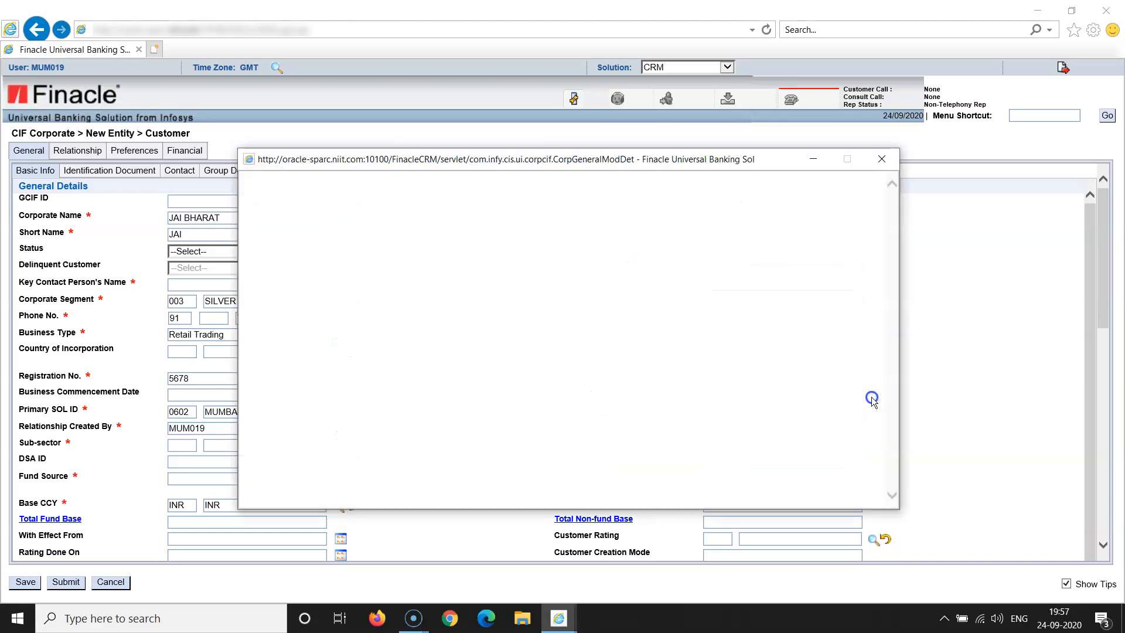
Choose MUMBAI (REG01) from the region lookup and New as the relationship type
{"action": "left_click", "coordinate": [278, 258]}
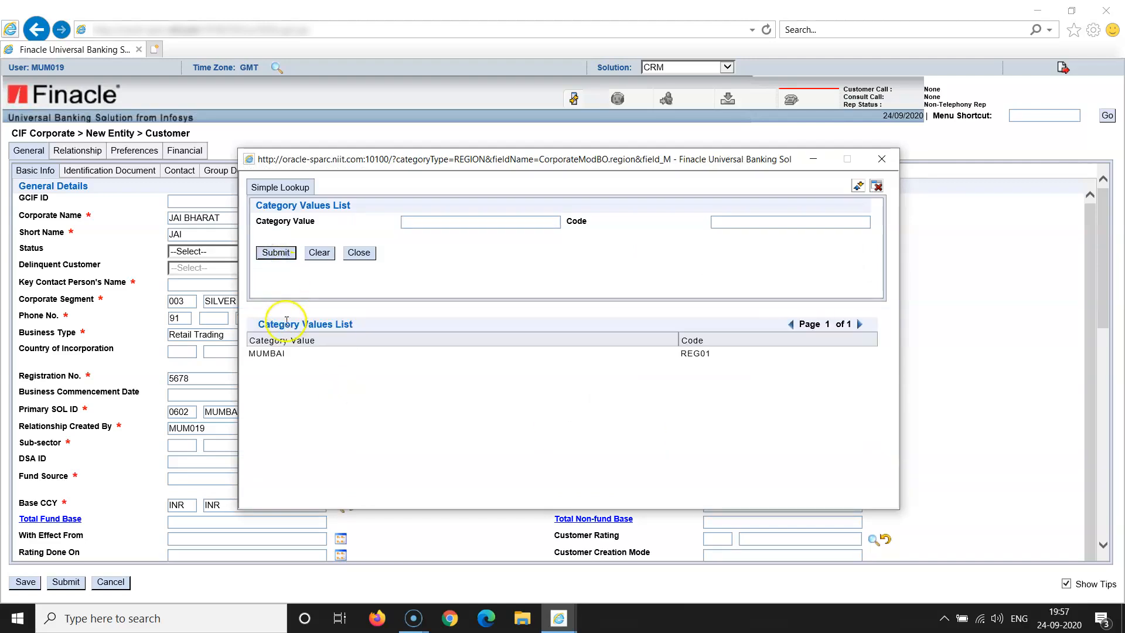
{"action": "left_click", "coordinate": [287, 353]}
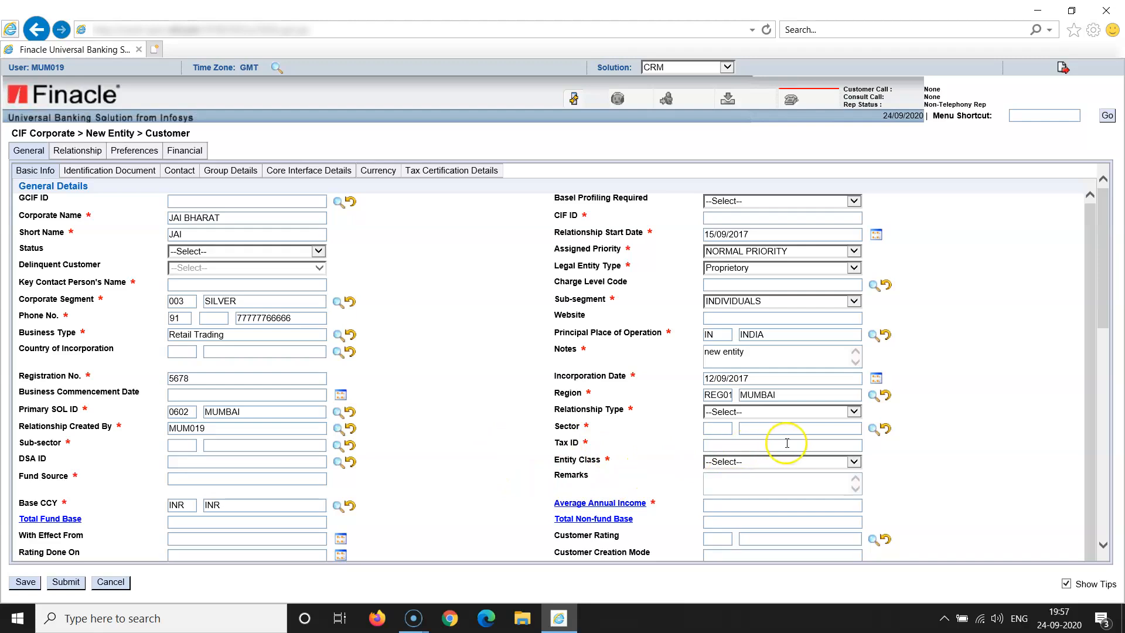
{"action": "left_click", "coordinate": [853, 412]}
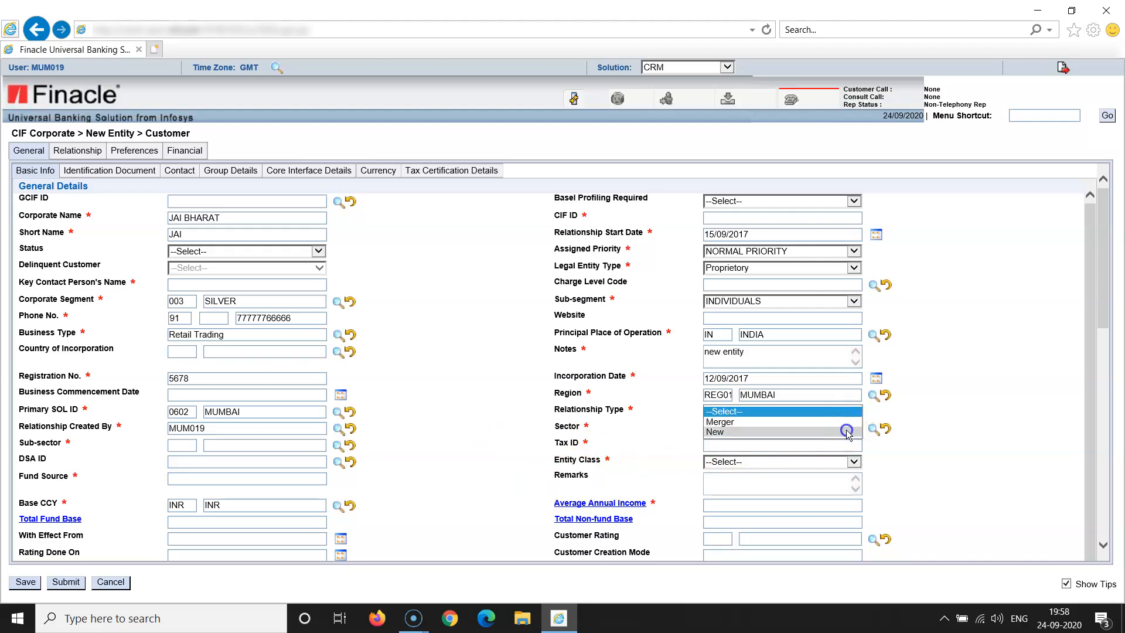
{"action": "left_click", "coordinate": [848, 432]}
{"action": "left_click", "coordinate": [919, 437]}
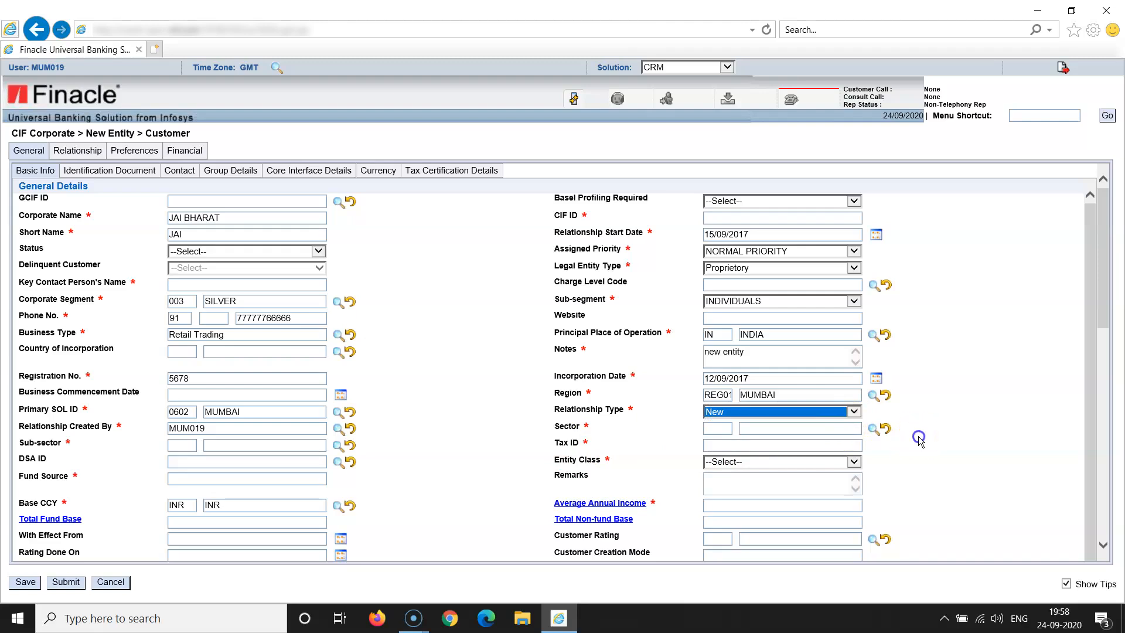
Select 1500 Commodities from the sector lookup
{"action": "left_click", "coordinate": [874, 432]}
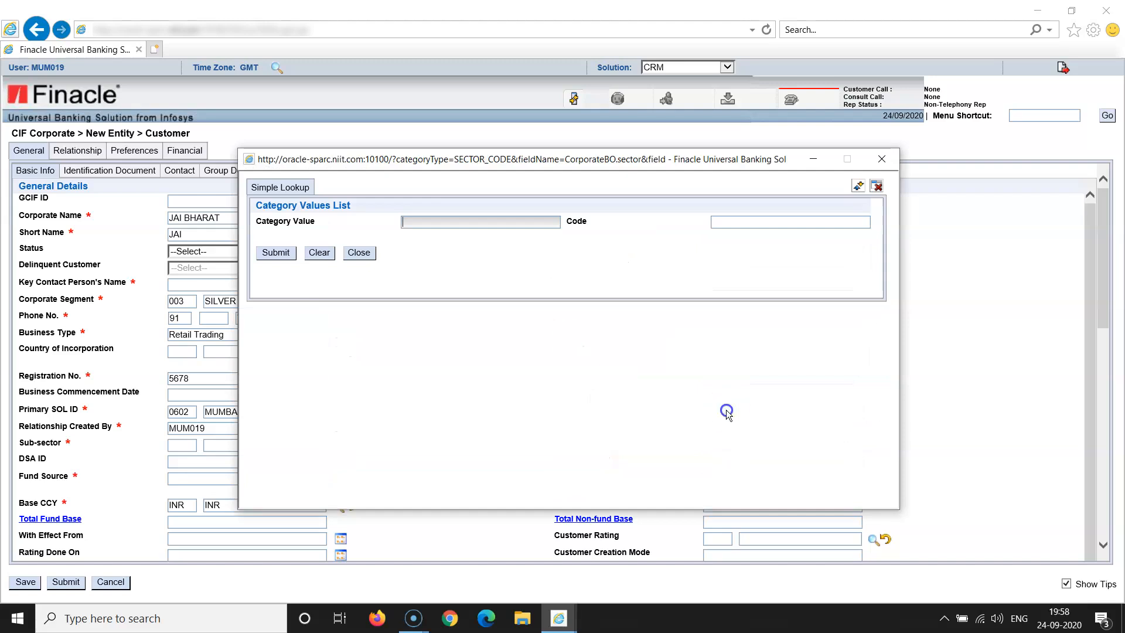
{"action": "left_click", "coordinate": [275, 253]}
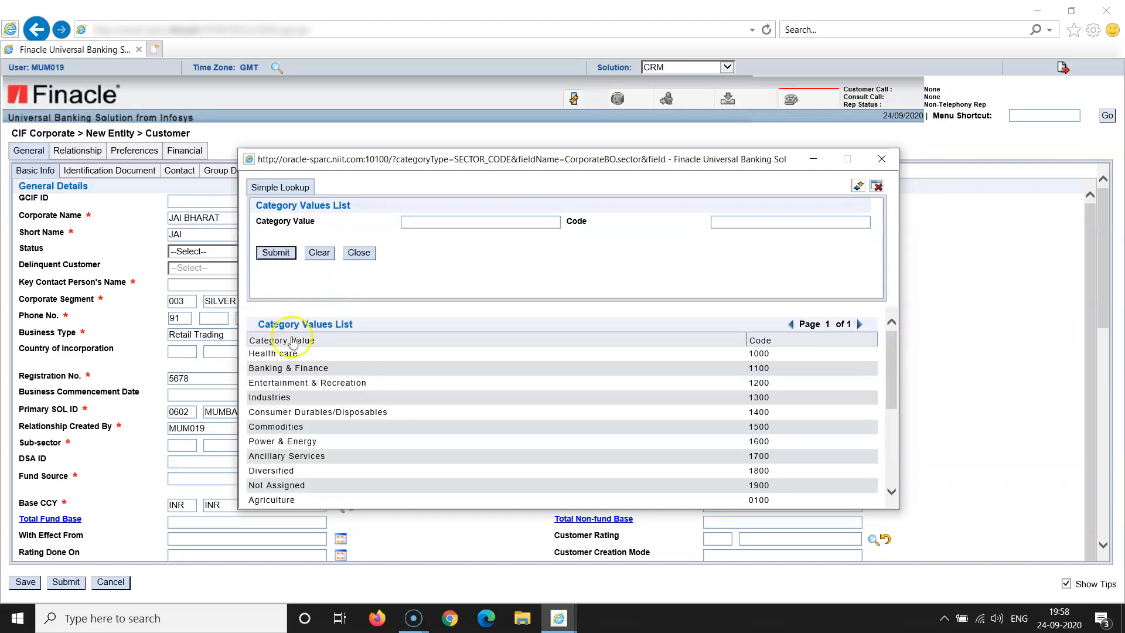
{"action": "left_click", "coordinate": [277, 426]}
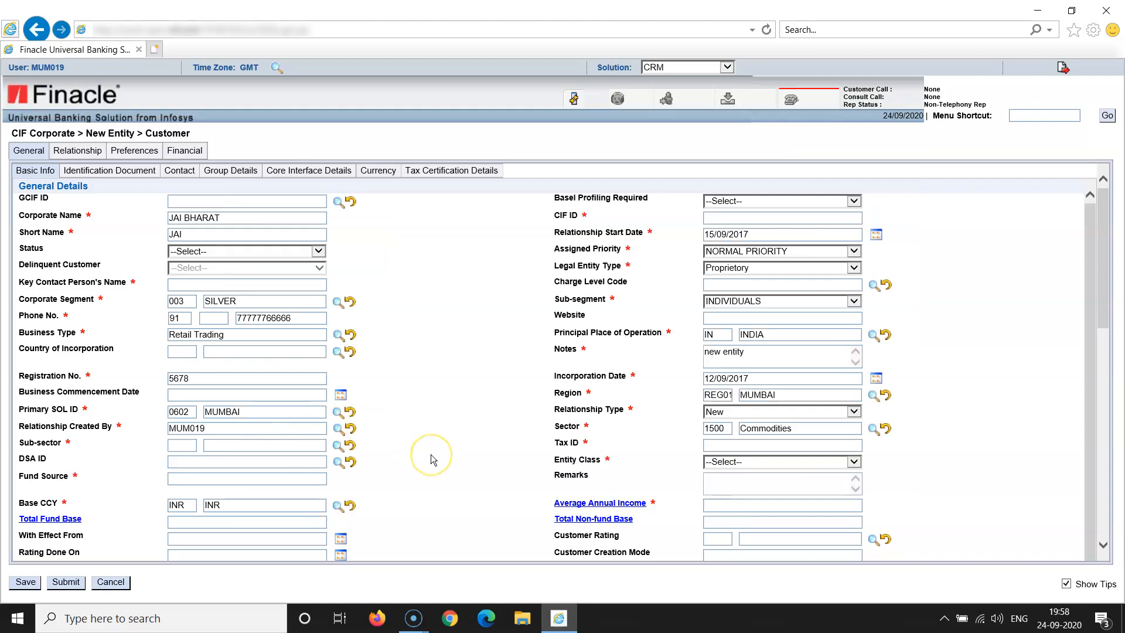
Enter 7654 as the customer's Tax ID
{"action": "left_click", "coordinate": [723, 447]}
{"action": "type", "text": "7654"}
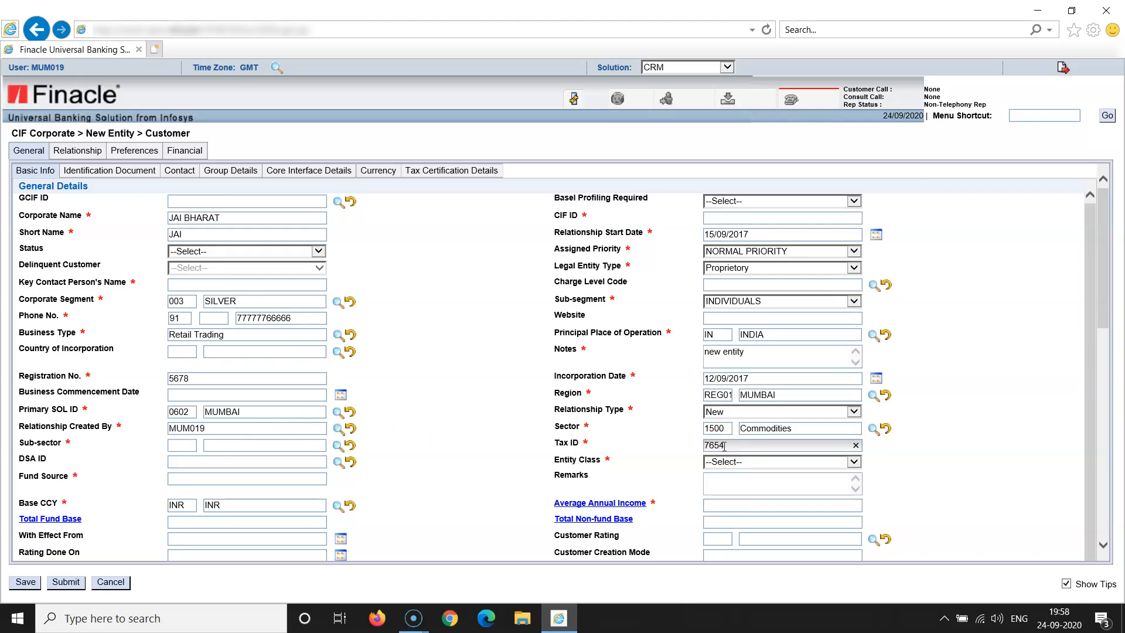
{"action": "left_click", "coordinate": [677, 473]}
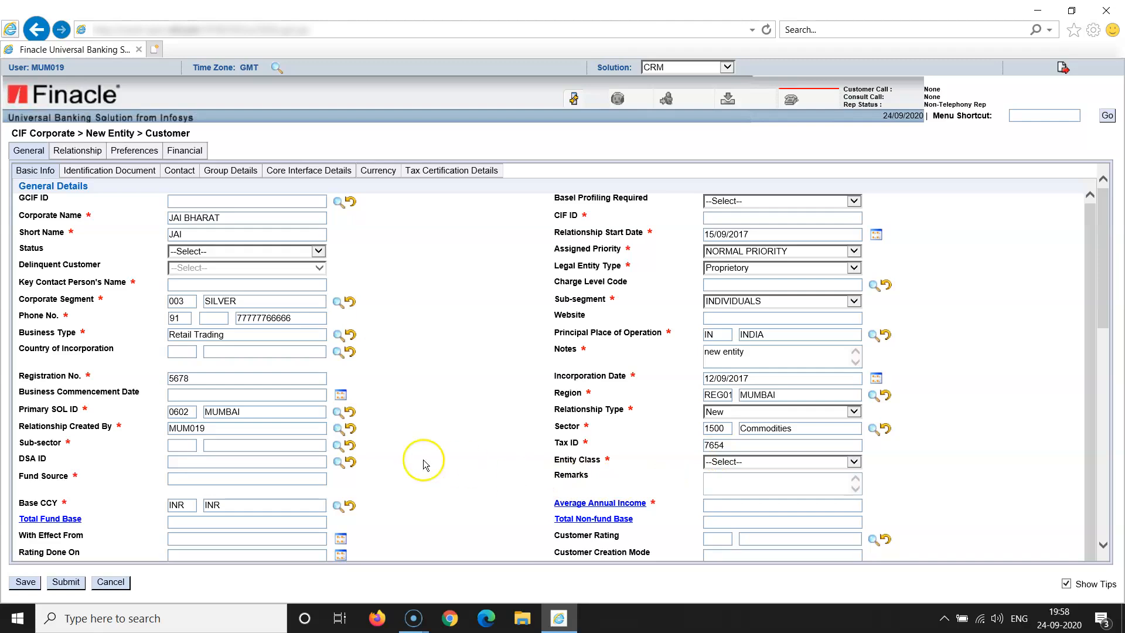
Pick 1699 Other from the sub-sector lookup list
{"action": "left_click", "coordinate": [338, 446]}
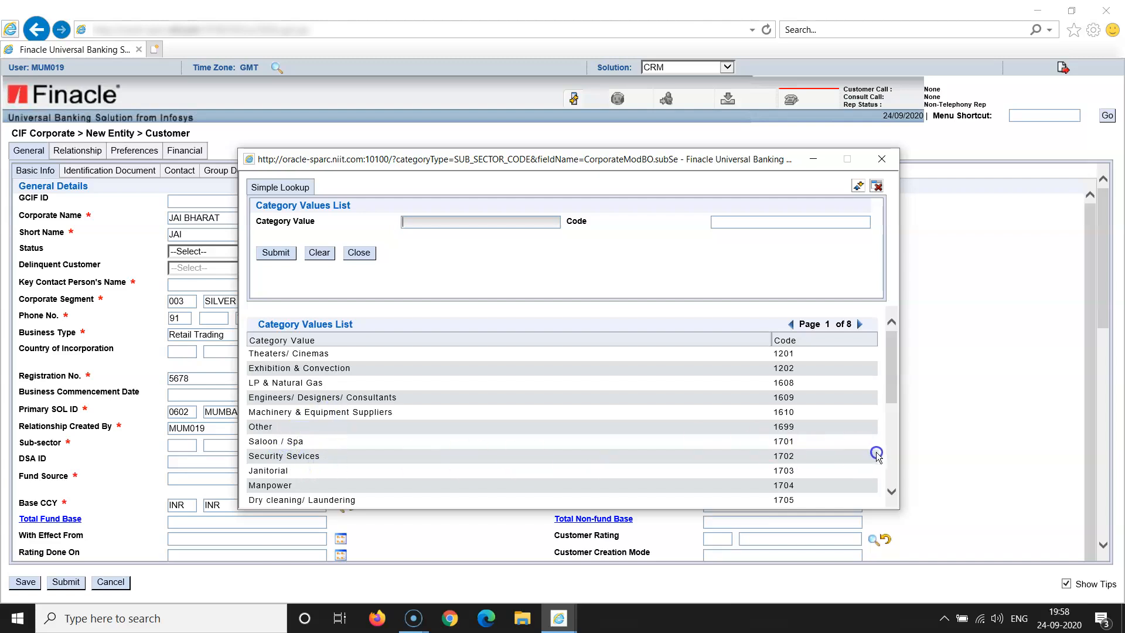
{"action": "scroll", "coordinate": [889, 454], "scroll_direction": "down", "scroll_amount": 3}
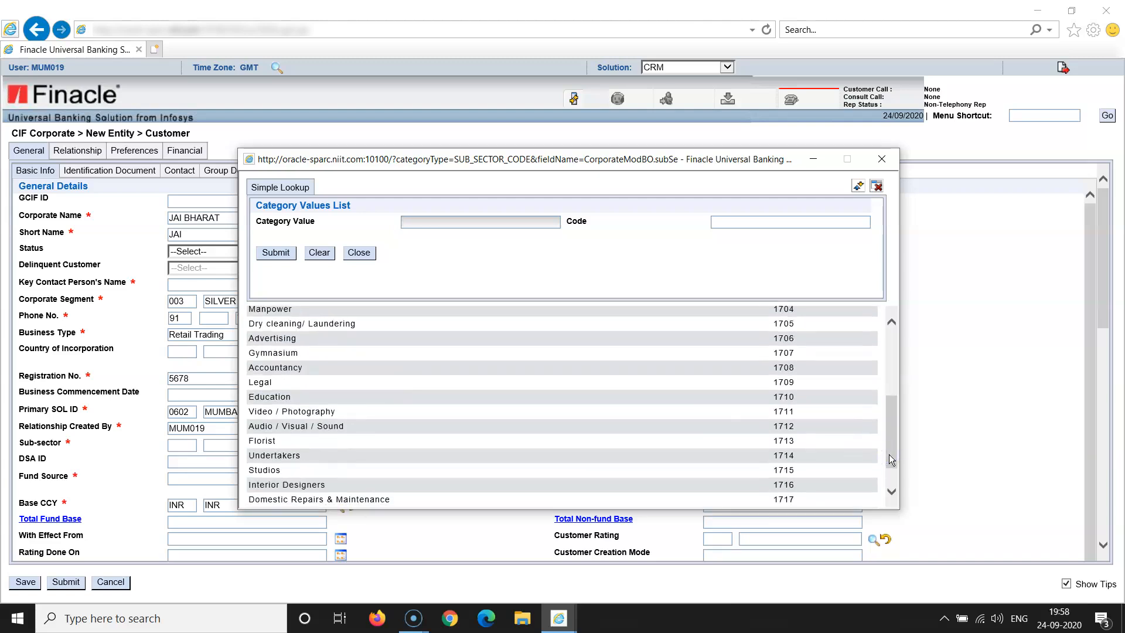
{"action": "left_click", "coordinate": [893, 479]}
{"action": "left_click", "coordinate": [894, 478]}
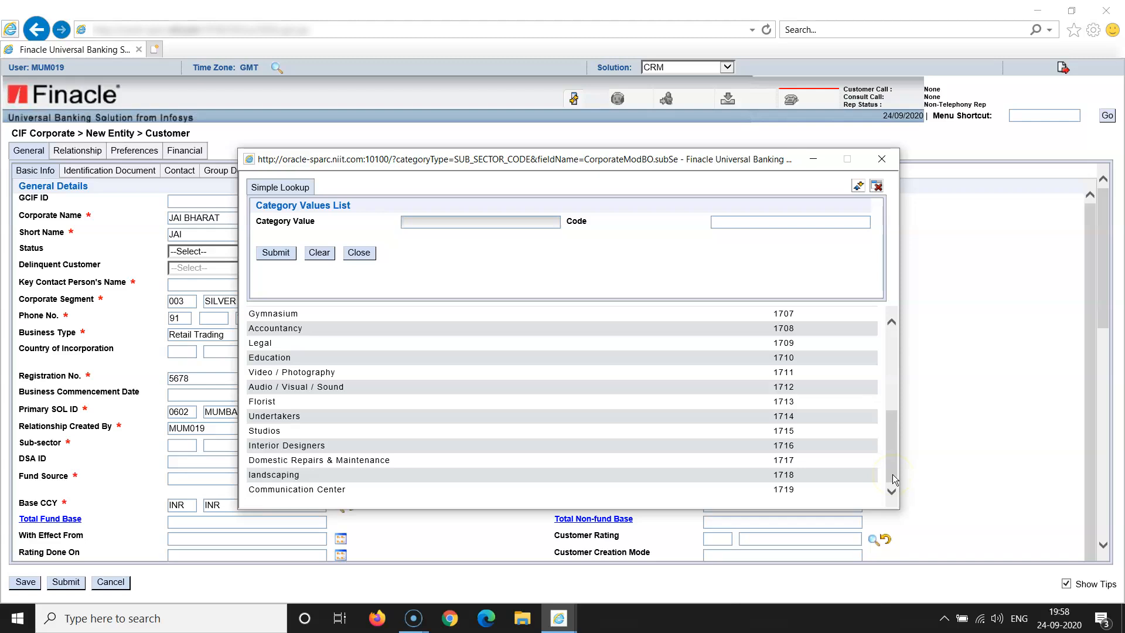
{"action": "left_click", "coordinate": [891, 360]}
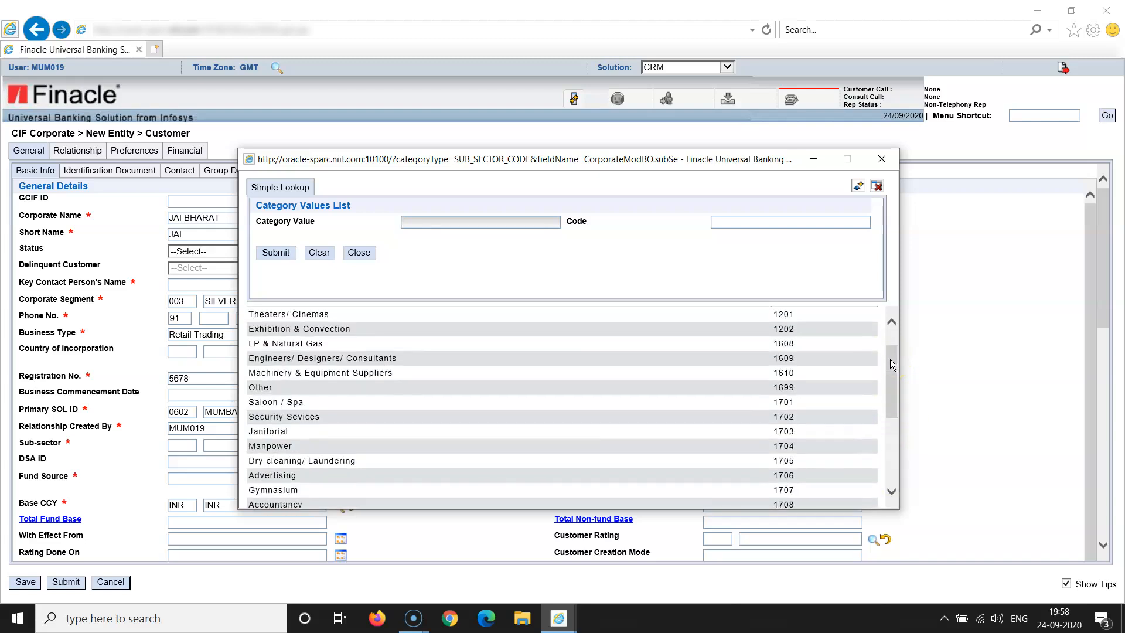
{"action": "left_click", "coordinate": [260, 387]}
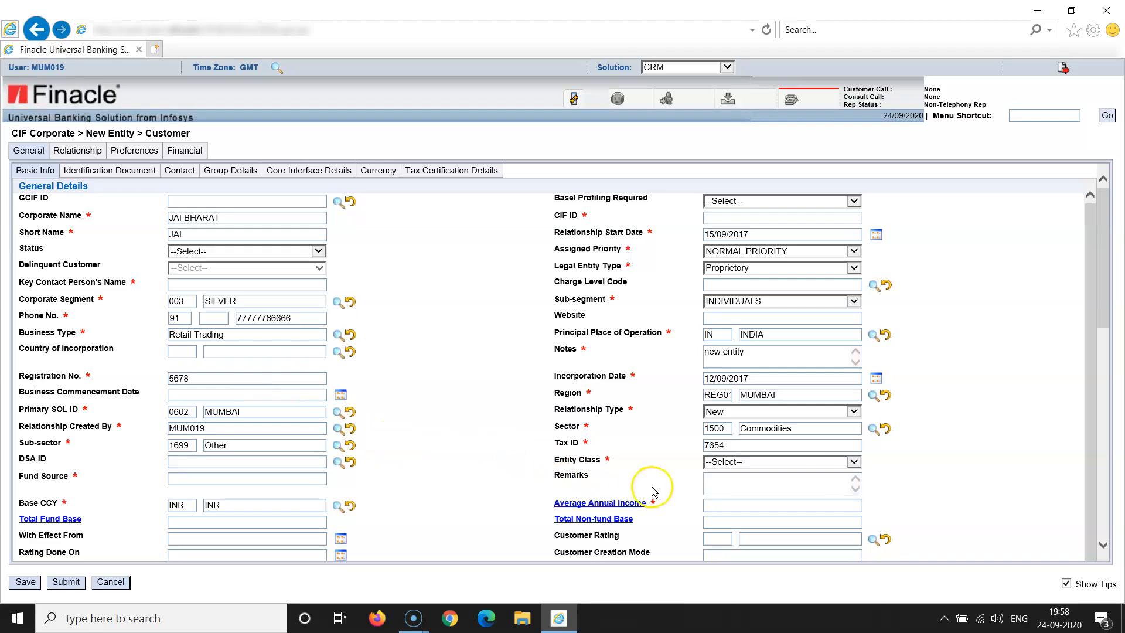
Set the Entity Class to Regular
{"action": "left_click", "coordinate": [854, 464]}
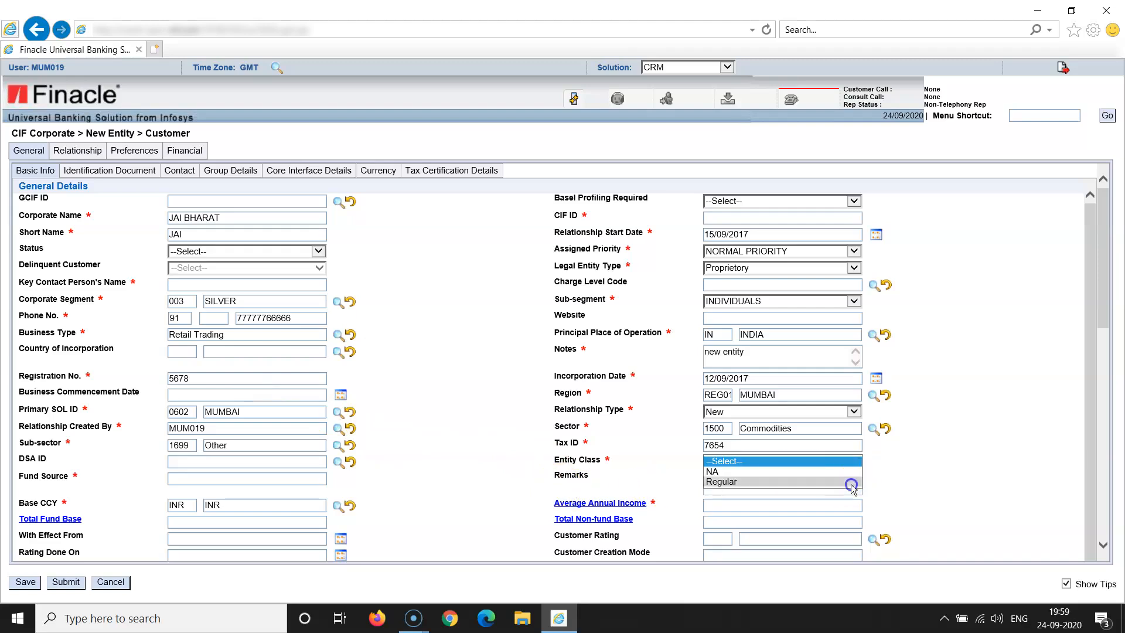
{"action": "left_click", "coordinate": [850, 482]}
{"action": "left_click", "coordinate": [924, 487]}
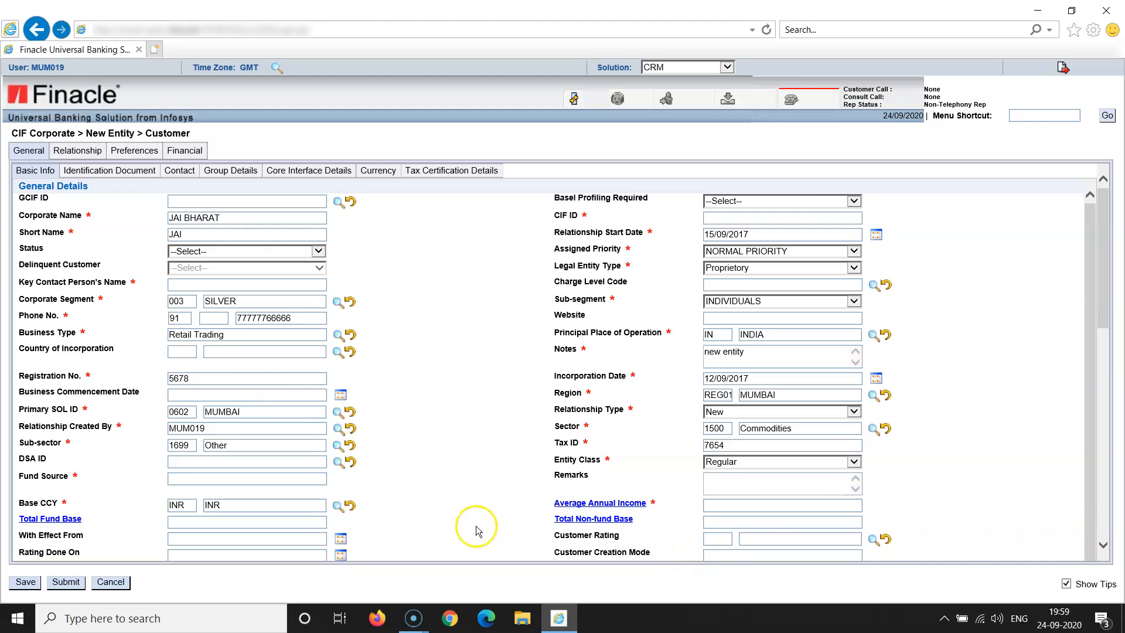
{"action": "left_click", "coordinate": [223, 476]}
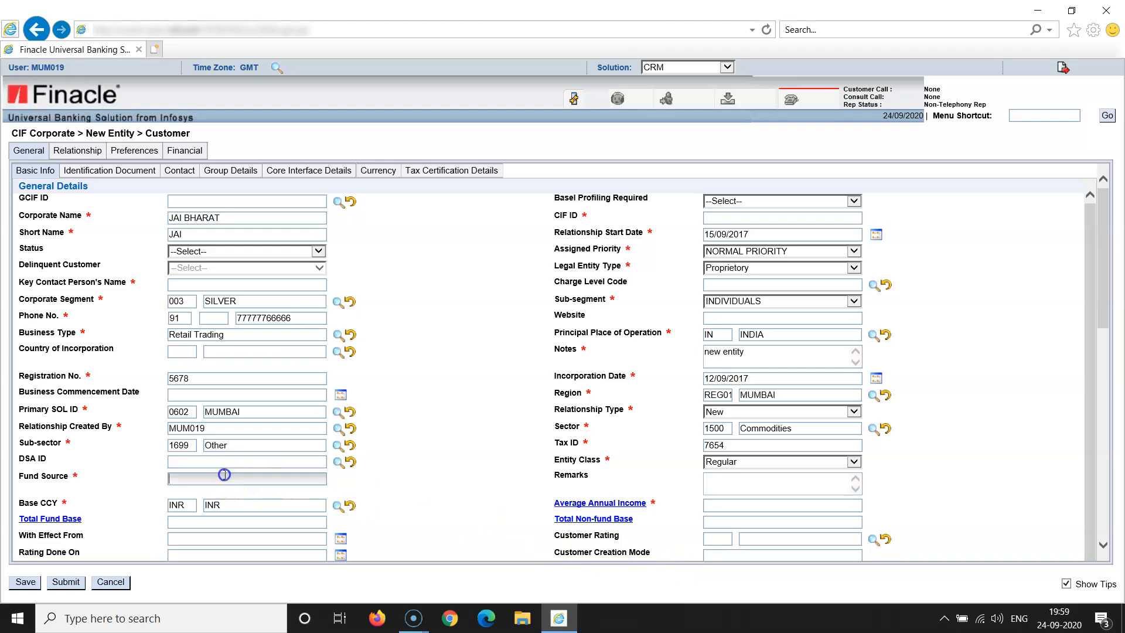
Enter OWNED AND BORROWED as fund source and 500000 as average annual income
{"action": "type", "text": "owned and borrowed"}
{"action": "left_click", "coordinate": [427, 466]}
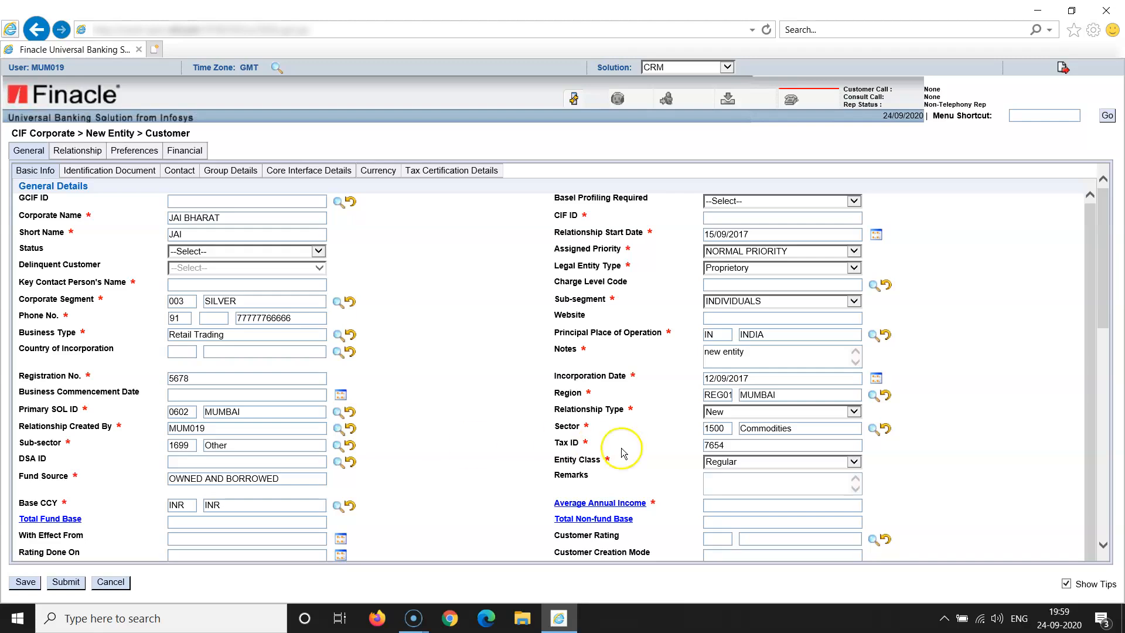
{"action": "left_click", "coordinate": [722, 505]}
{"action": "type", "text": "500000"}
{"action": "left_click", "coordinate": [808, 490]}
{"action": "left_click", "coordinate": [911, 514]}
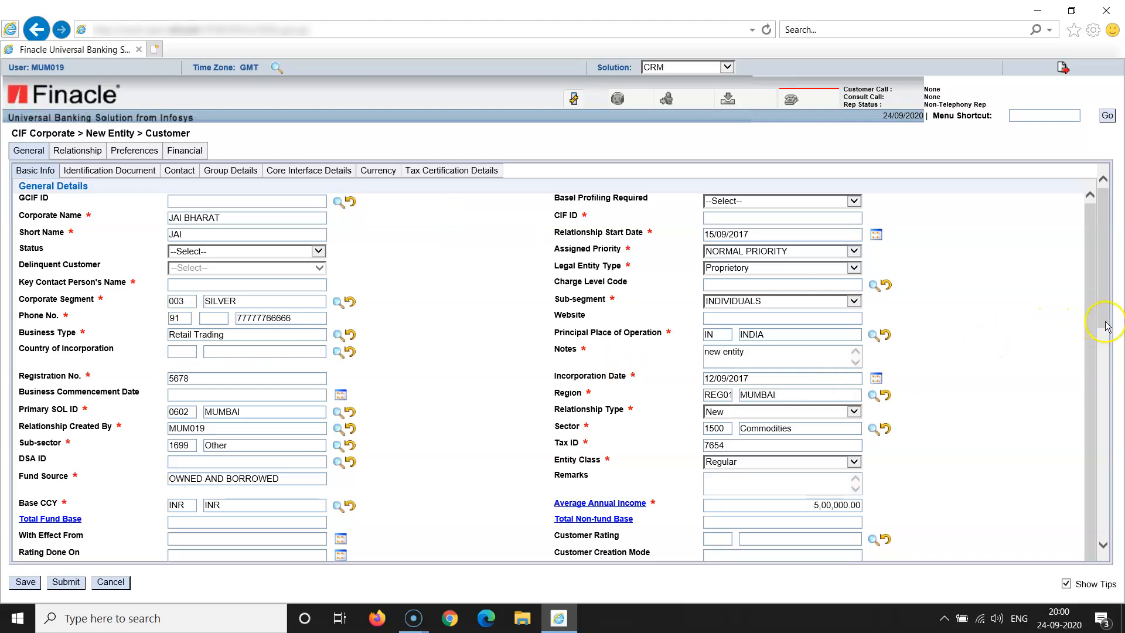
{"action": "left_click_drag", "start_coordinate": [1107, 326], "coordinate": [1121, 484]}
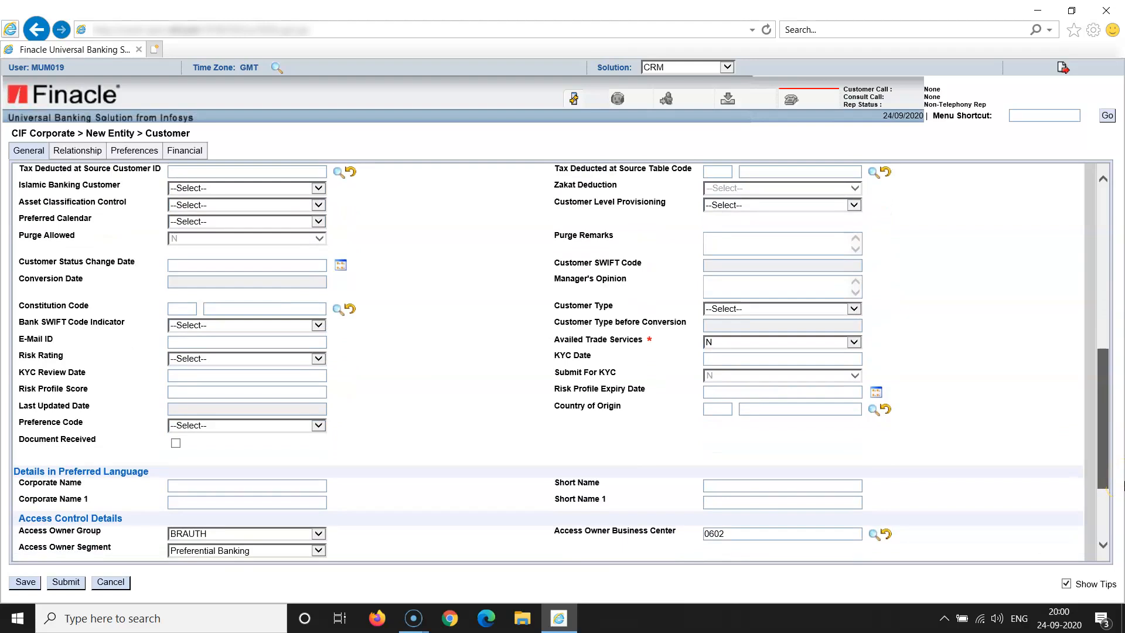
Switch Availed Trade Services from Y to N so the Trade Finance section disappears
{"action": "left_click_drag", "start_coordinate": [1124, 487], "coordinate": [1123, 487]}
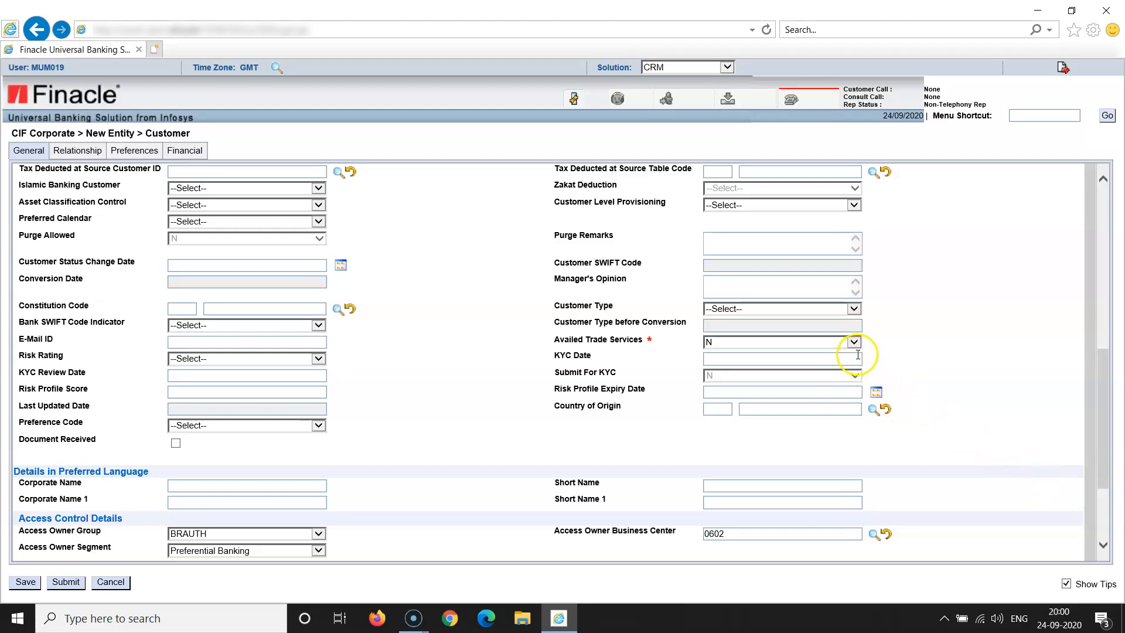
{"action": "left_click", "coordinate": [854, 346]}
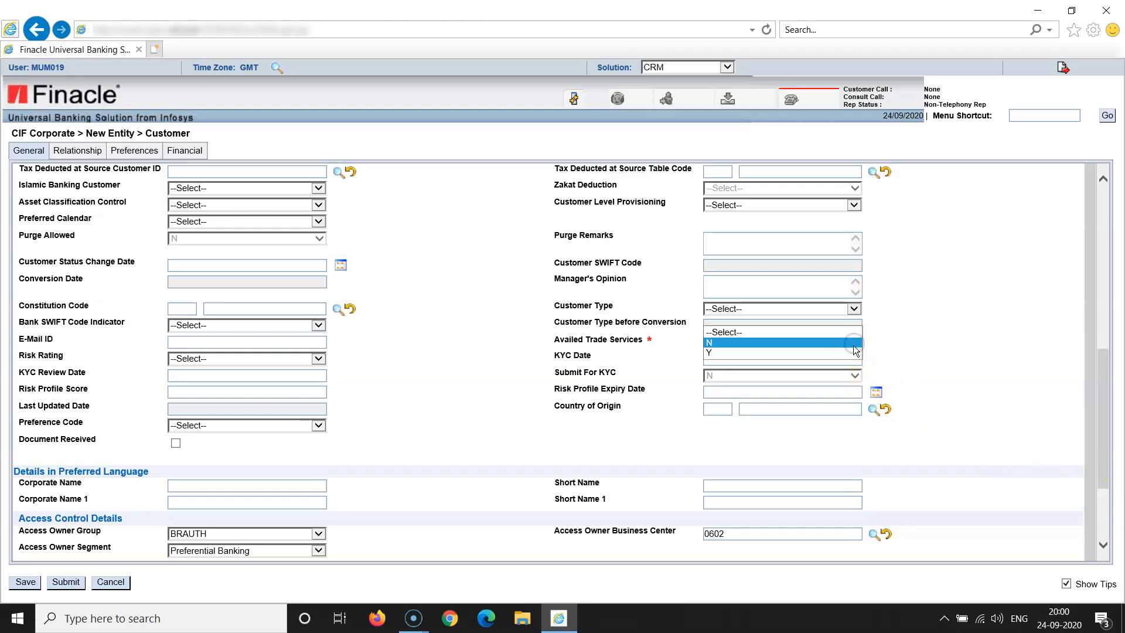
{"action": "left_click", "coordinate": [854, 352]}
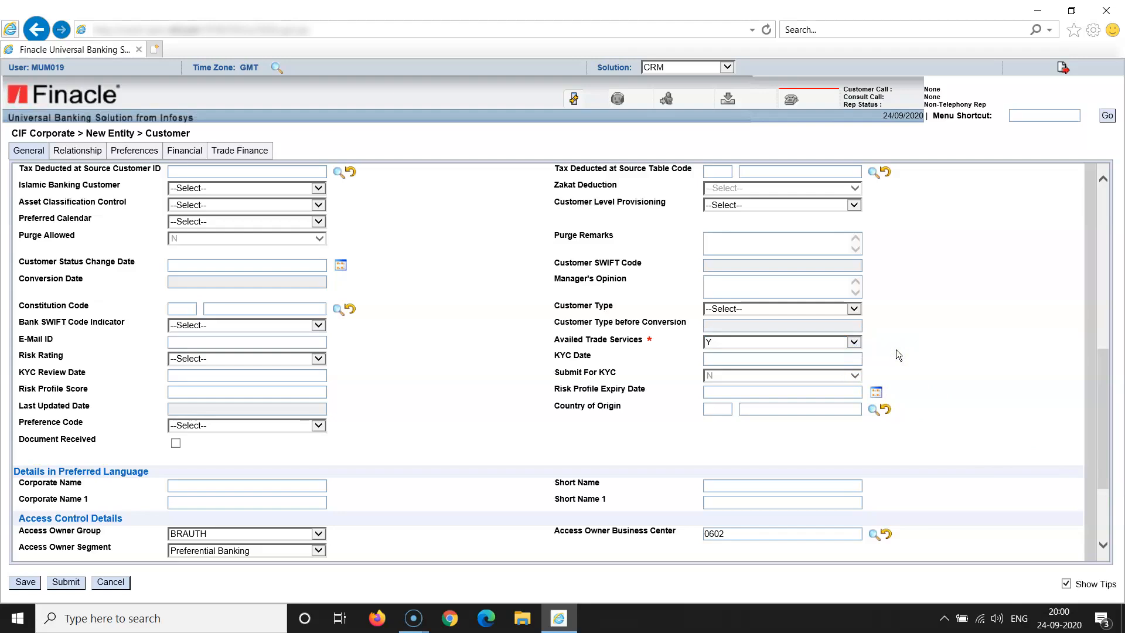
{"action": "left_click", "coordinate": [855, 339]}
{"action": "left_click", "coordinate": [856, 342]}
{"action": "left_click", "coordinate": [837, 335]}
{"action": "left_click", "coordinate": [936, 335]}
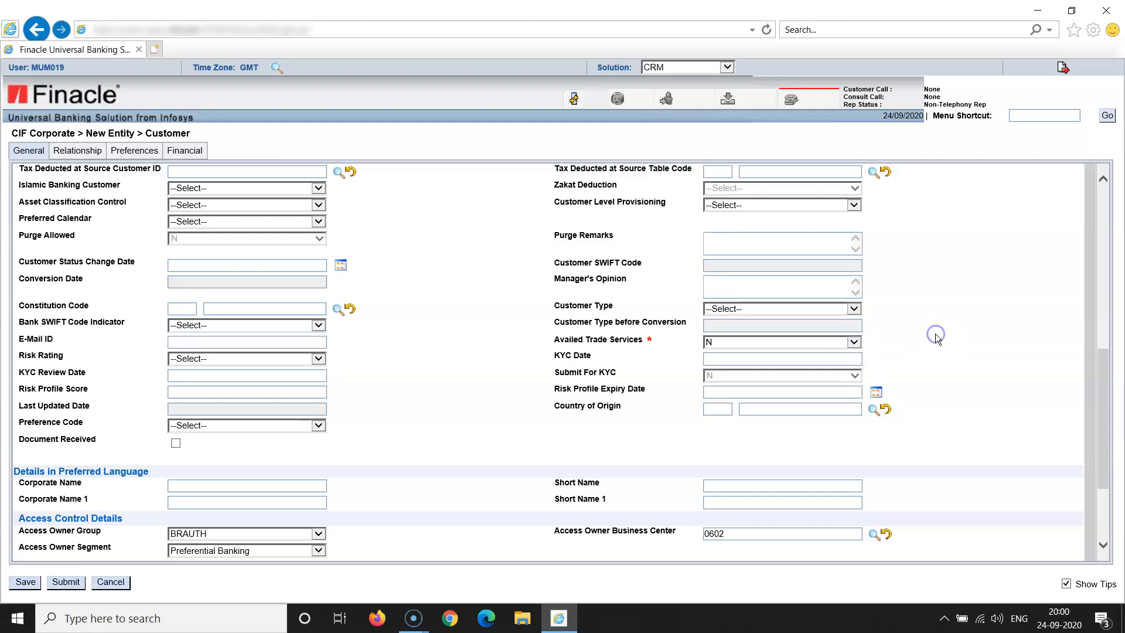
{"action": "left_click", "coordinate": [1102, 545]}
{"action": "left_click", "coordinate": [1103, 545]}
{"action": "left_click", "coordinate": [1103, 545]}
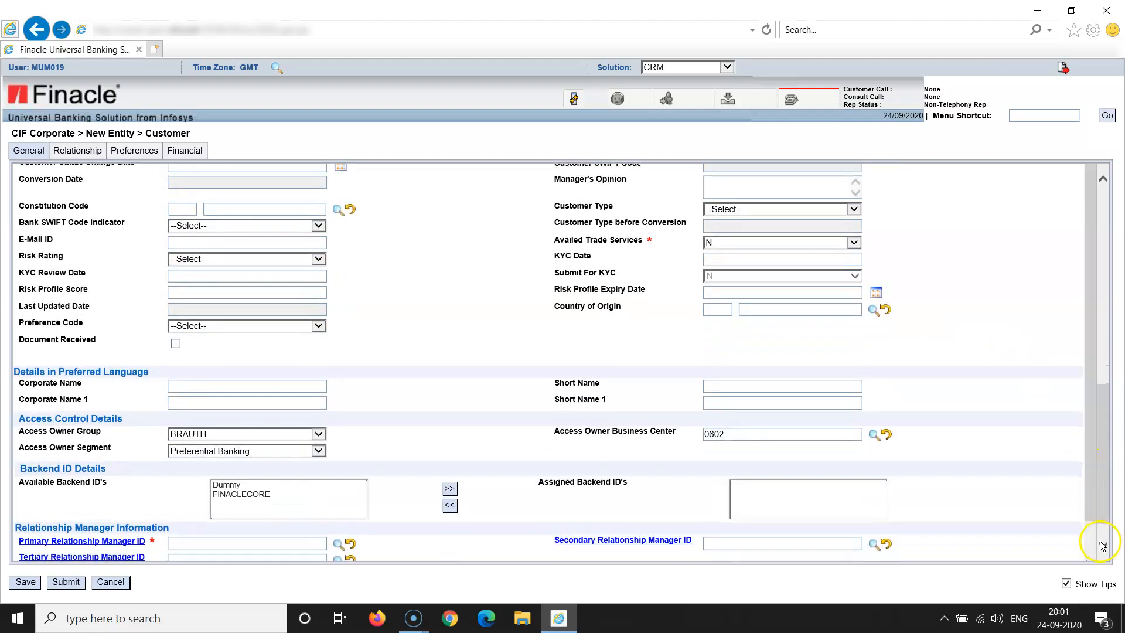
{"action": "left_click", "coordinate": [1103, 545]}
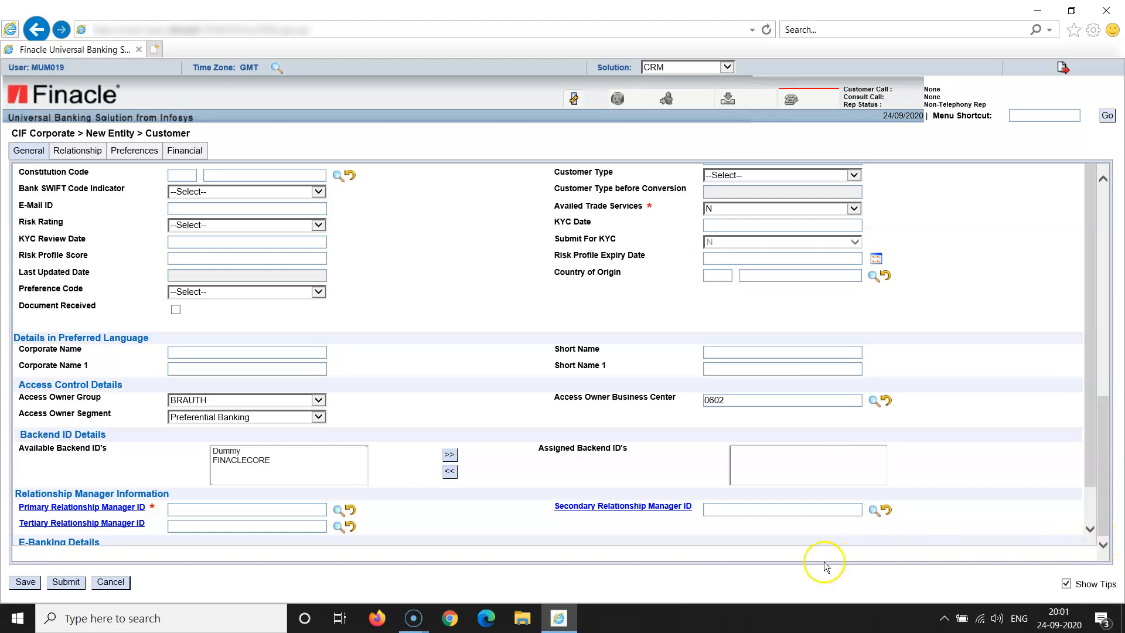
Assign the listed manager from the lookup as primary relationship manager
{"action": "left_click", "coordinate": [338, 510]}
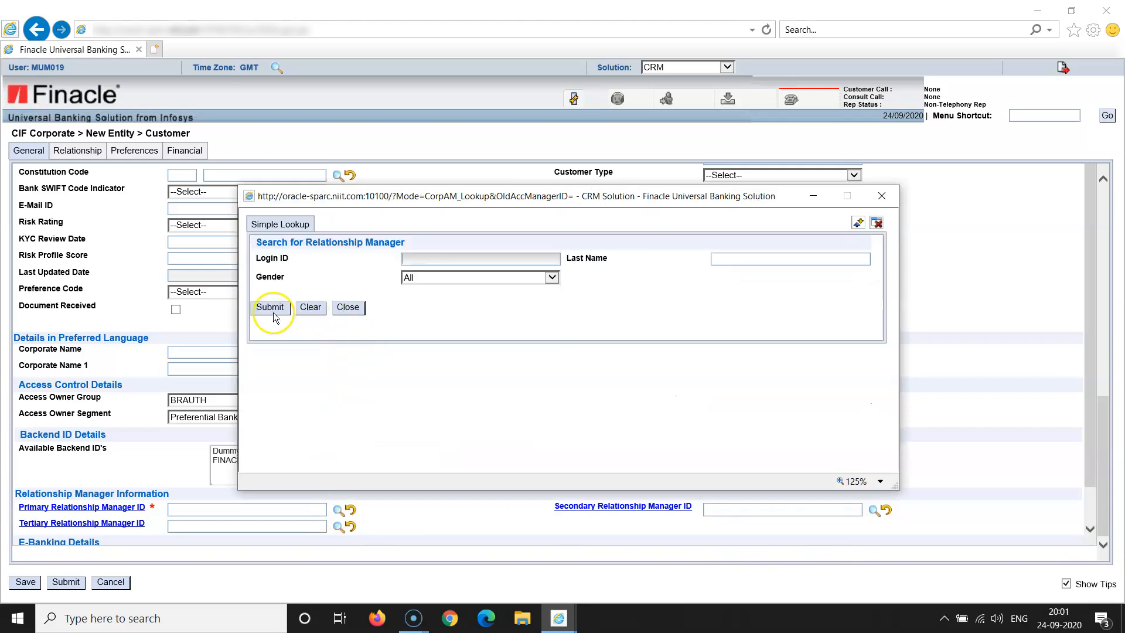
{"action": "left_click", "coordinate": [273, 311]}
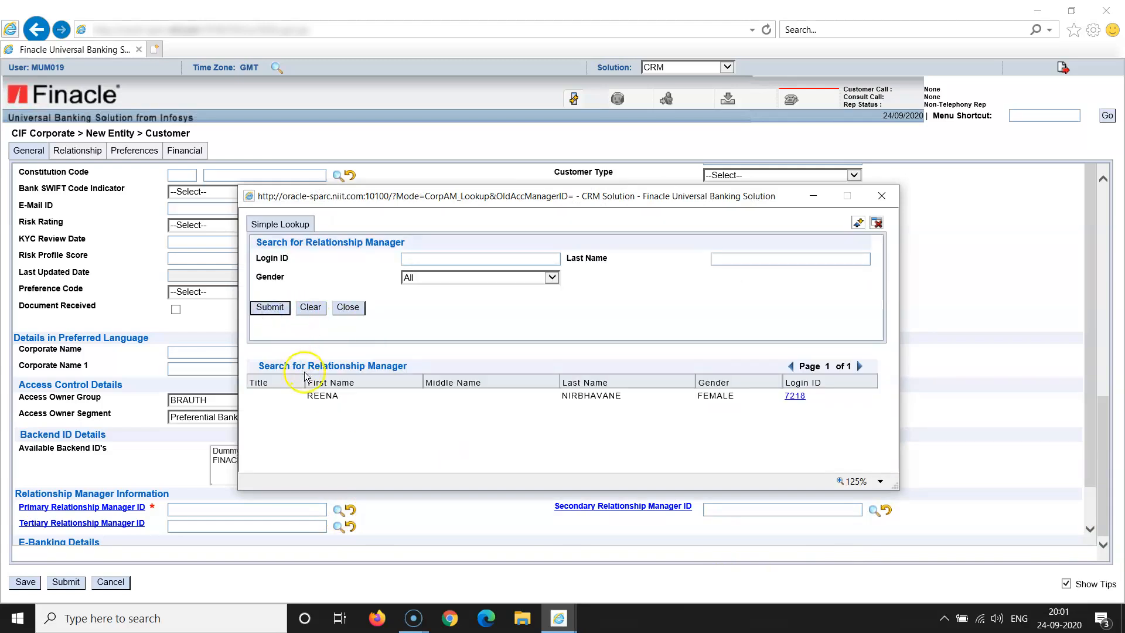
{"action": "left_click", "coordinate": [325, 393]}
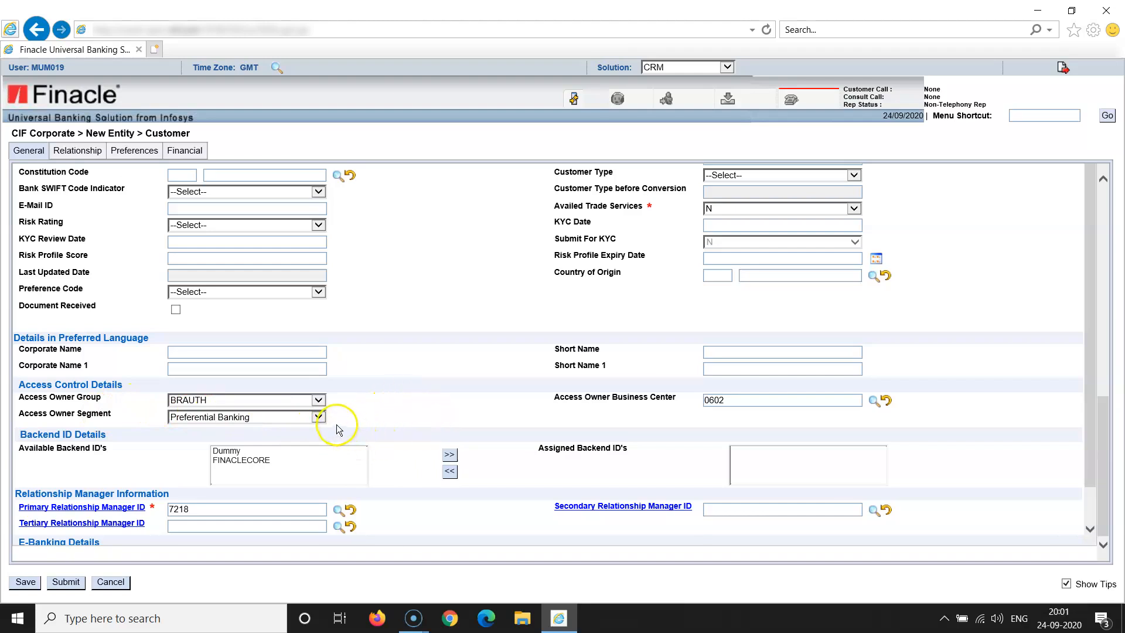
Keep Preferential Banking as the access owner segment and return to the form's top
{"action": "left_click", "coordinate": [320, 419]}
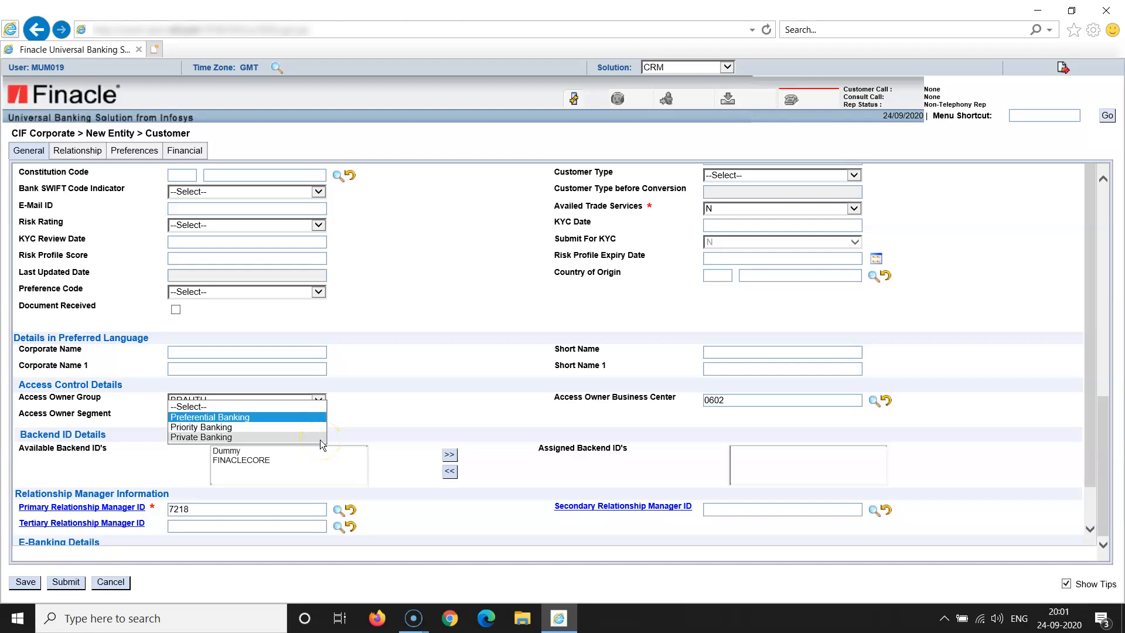
{"action": "left_click", "coordinate": [370, 434]}
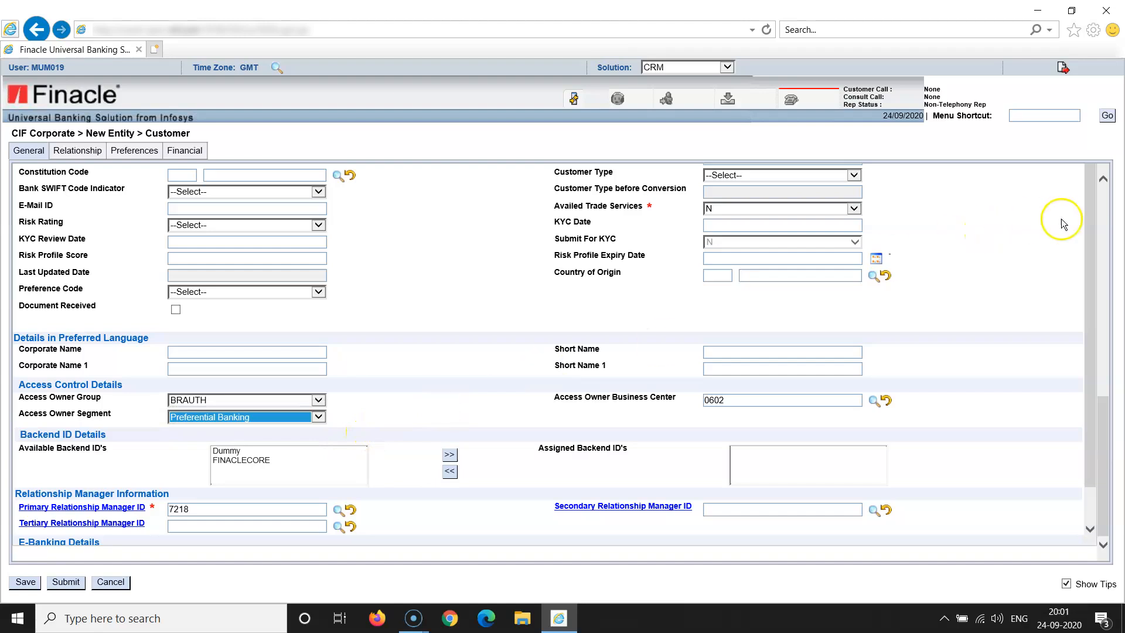
{"action": "left_click", "coordinate": [1104, 229]}
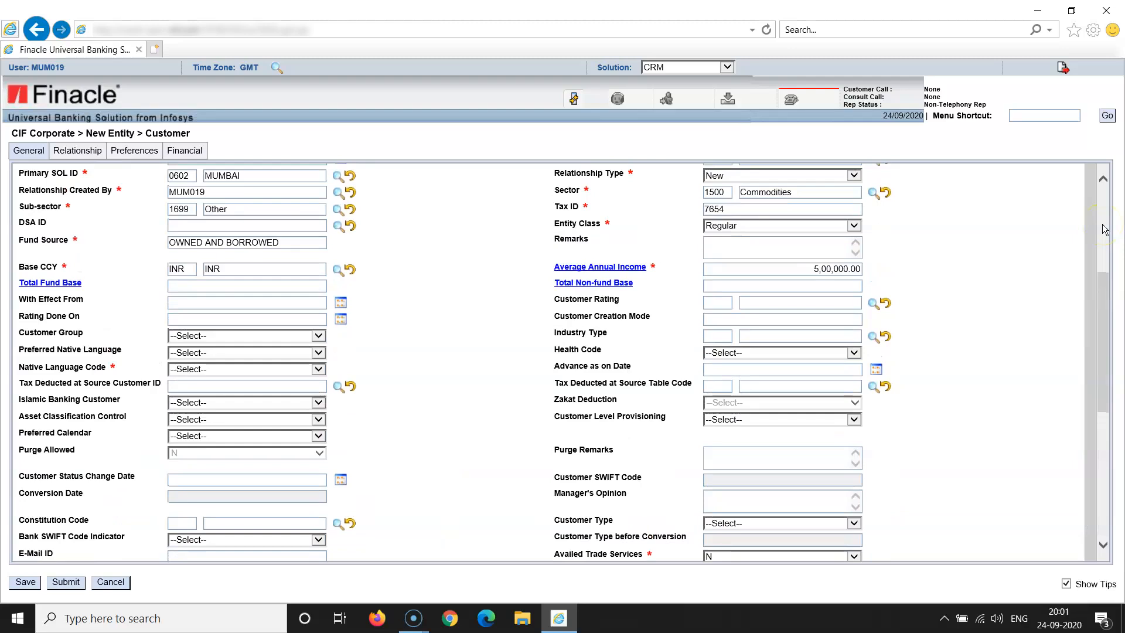
{"action": "left_click", "coordinate": [1104, 229]}
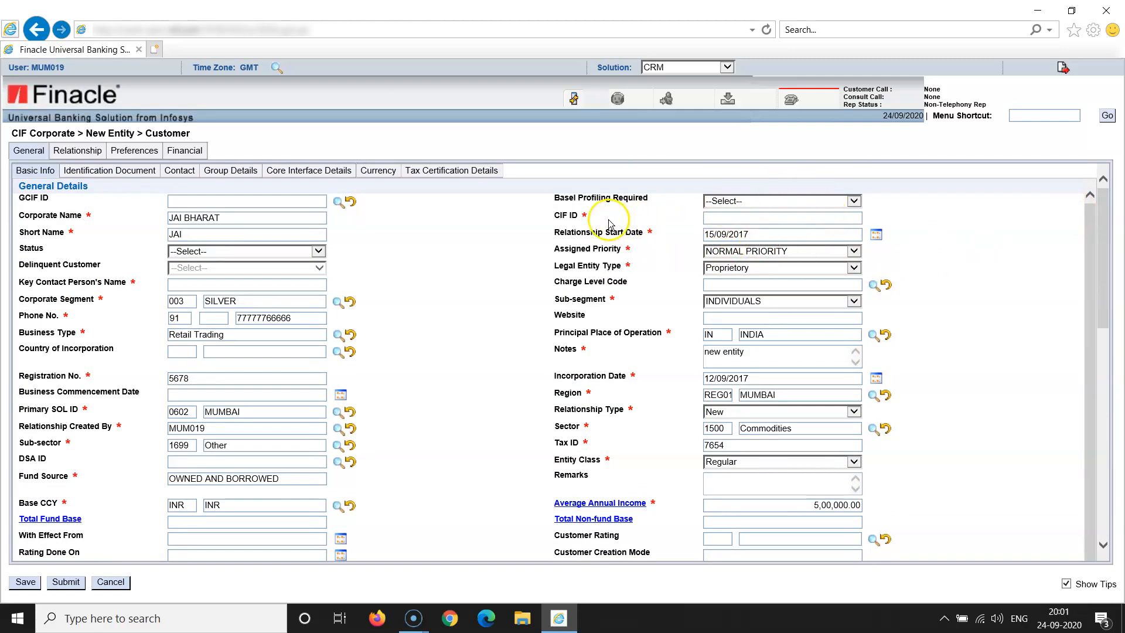
Add a new identification document entry with document type PROP
{"action": "left_click", "coordinate": [126, 173]}
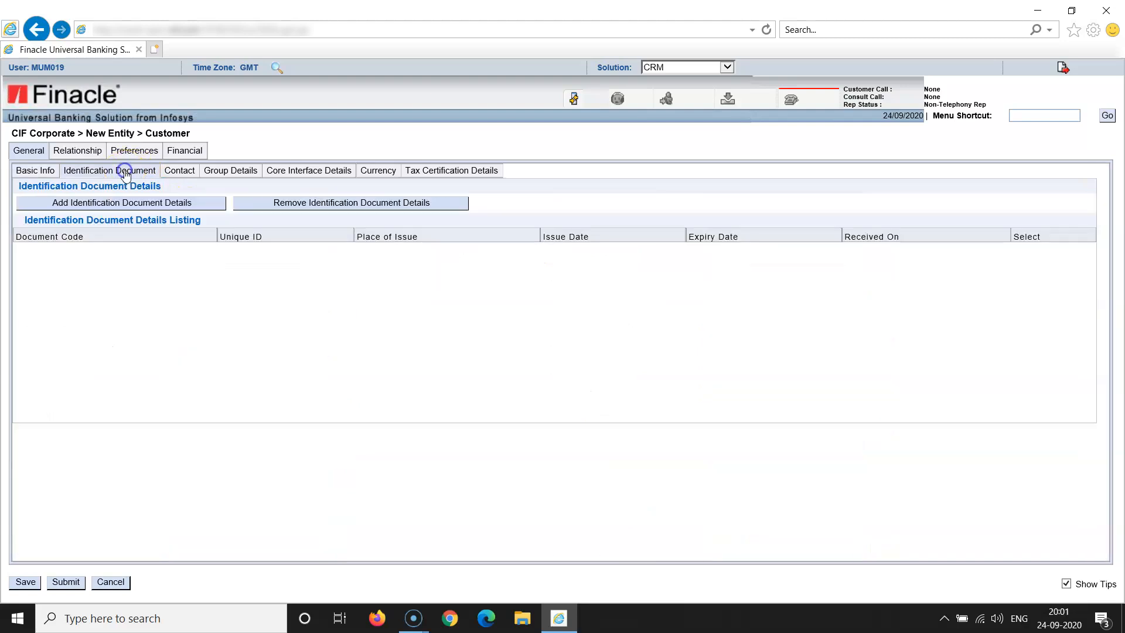
{"action": "left_click", "coordinate": [128, 205]}
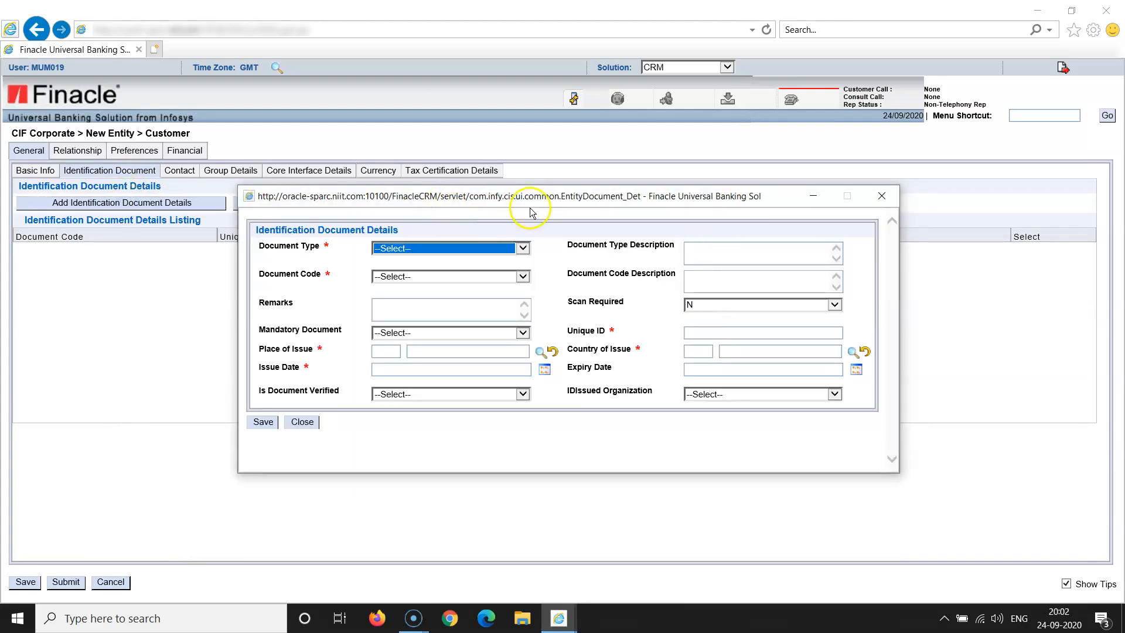
{"action": "left_click", "coordinate": [524, 249]}
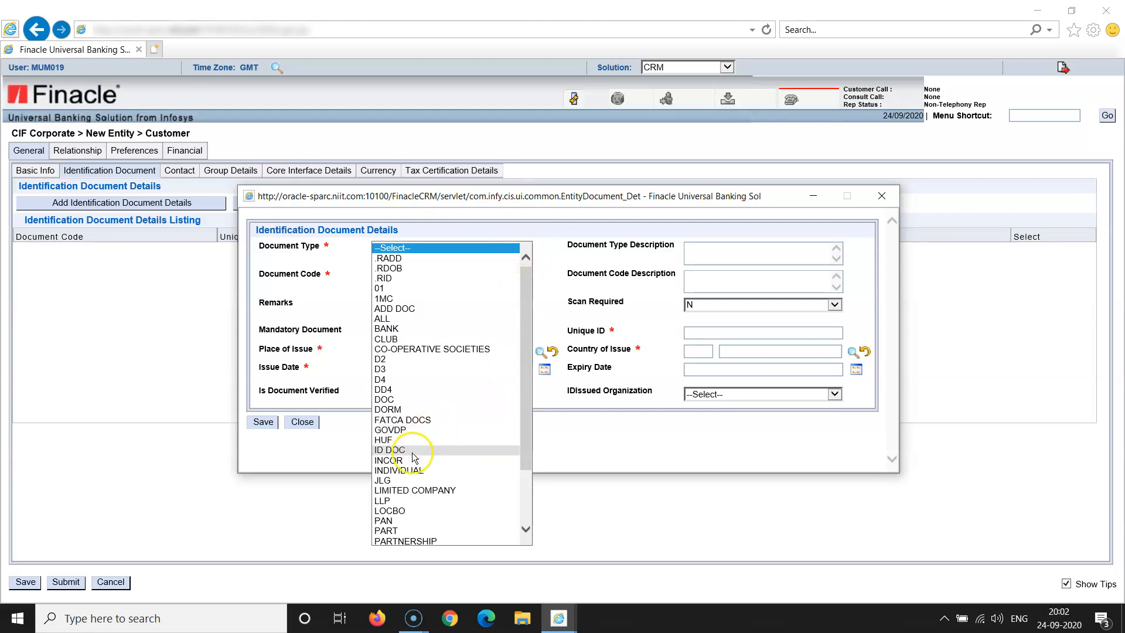
{"action": "left_click", "coordinate": [526, 530]}
{"action": "left_click", "coordinate": [526, 530]}
{"action": "left_click", "coordinate": [526, 530]}
{"action": "left_click", "coordinate": [526, 529]}
{"action": "left_click", "coordinate": [526, 530]}
{"action": "left_click", "coordinate": [526, 530]}
{"action": "left_click", "coordinate": [527, 529]}
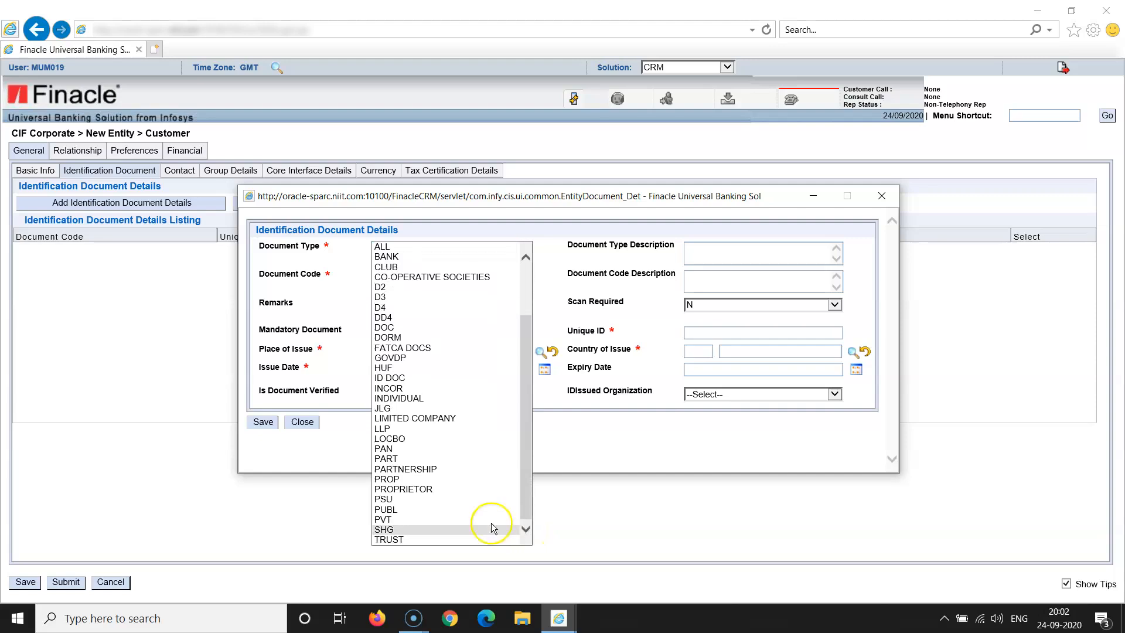
{"action": "left_click", "coordinate": [391, 480]}
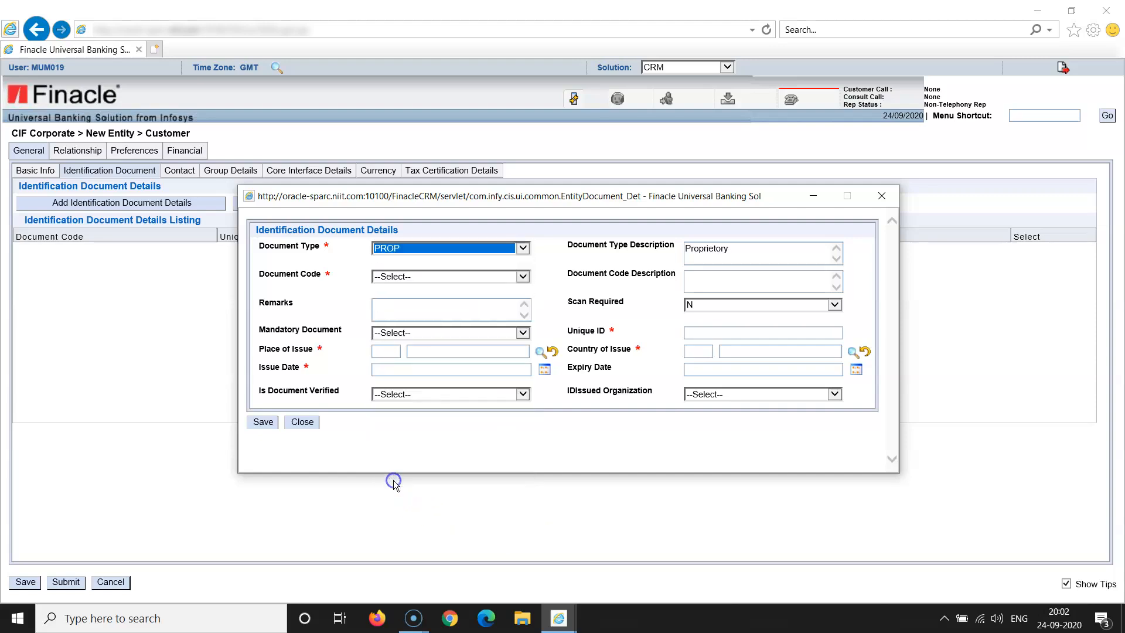
{"action": "left_click", "coordinate": [453, 435]}
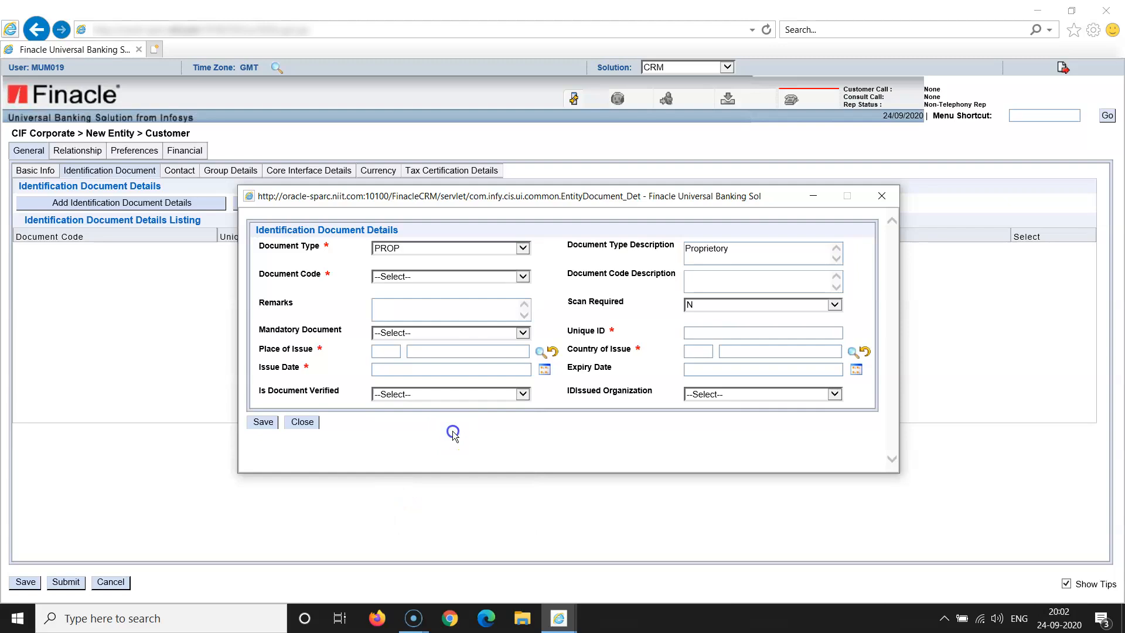
Set document code TIN, unique ID 7654, and Mandatory Document Y
{"action": "left_click", "coordinate": [522, 277]}
{"action": "left_click", "coordinate": [520, 284]}
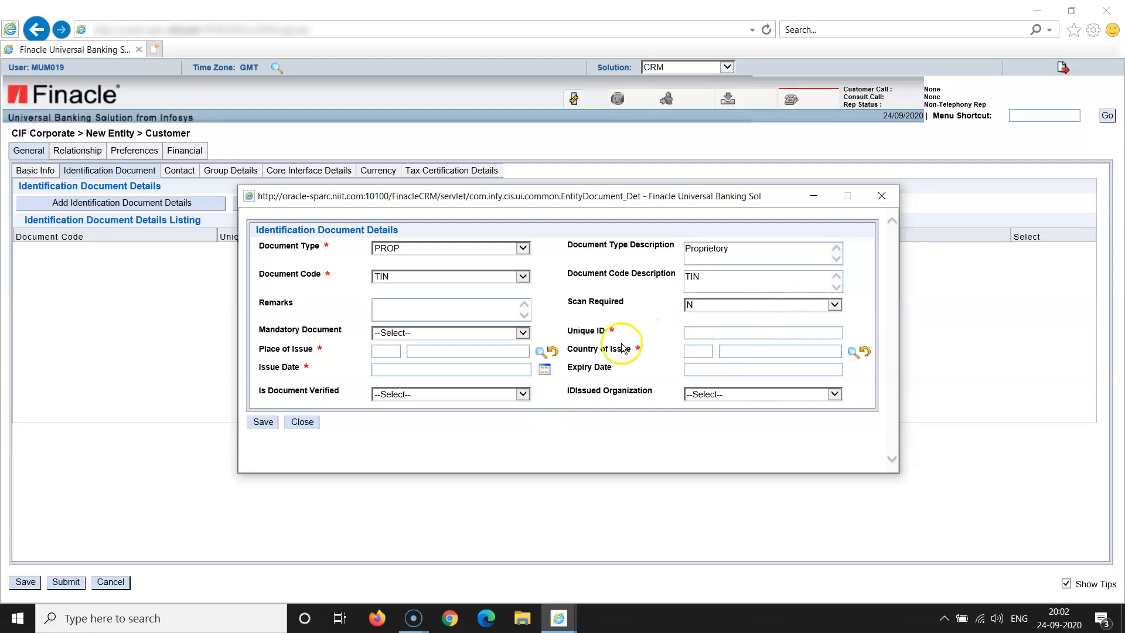
{"action": "left_click", "coordinate": [710, 335]}
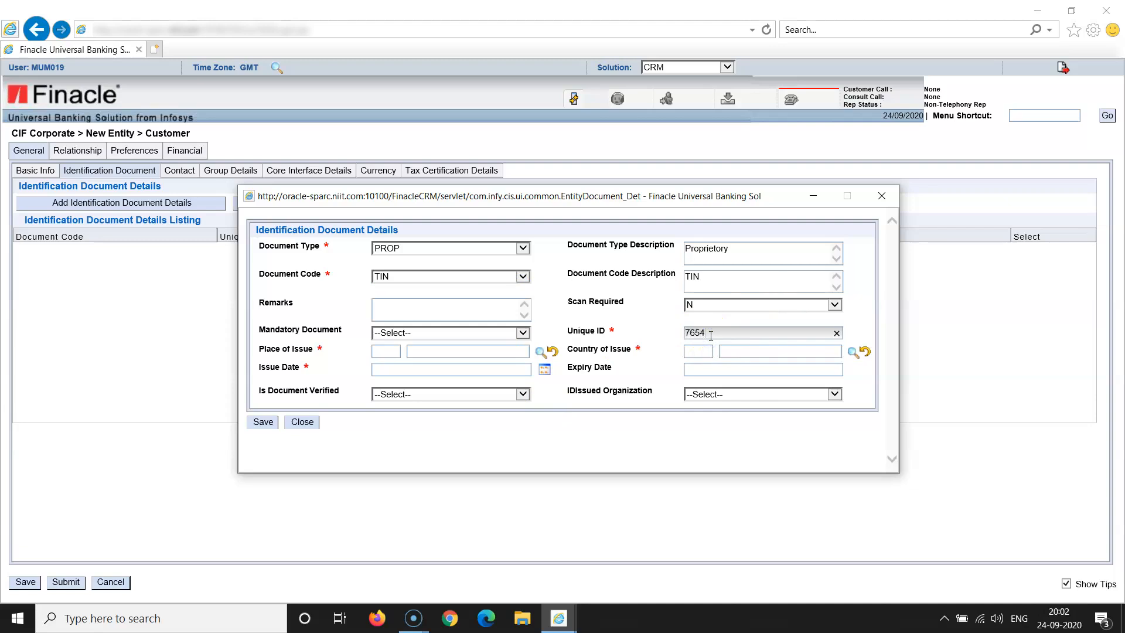
{"action": "left_click", "coordinate": [605, 421]}
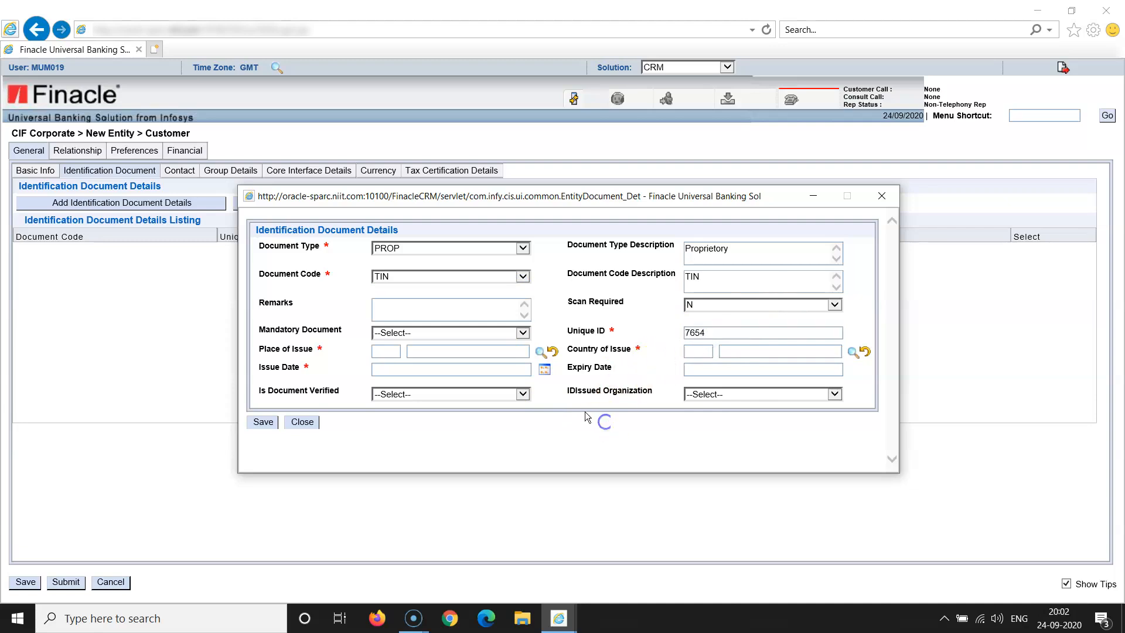
{"action": "left_click", "coordinate": [525, 333]}
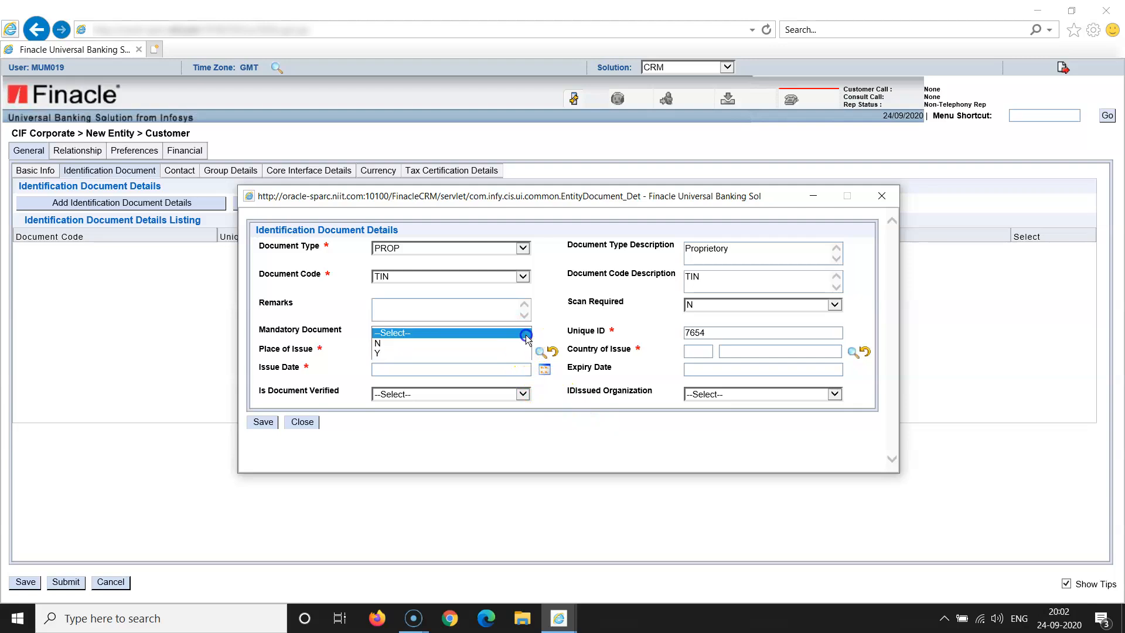
{"action": "left_click", "coordinate": [516, 352]}
{"action": "left_click", "coordinate": [558, 456]}
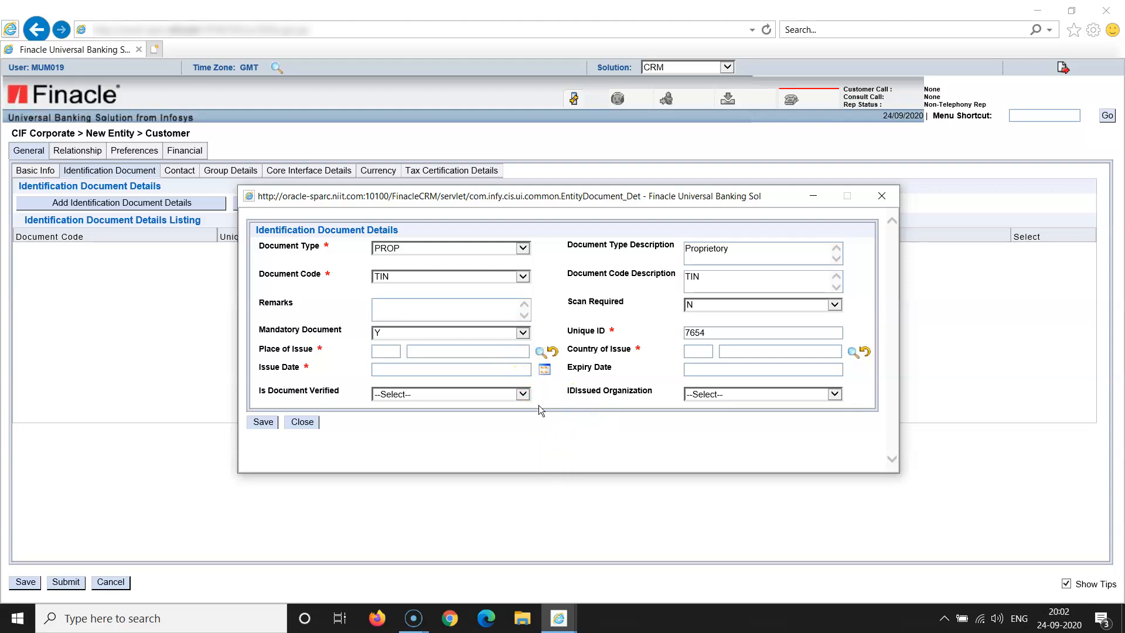
{"action": "left_click", "coordinate": [539, 353]}
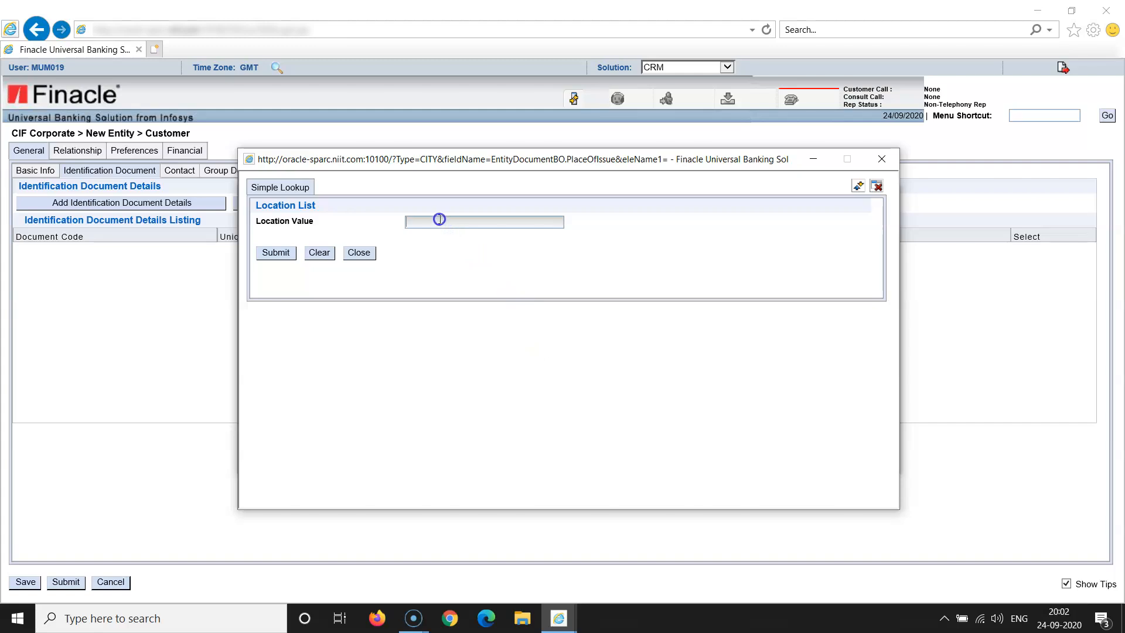
Search locations for MUM% and pick MUMBAI as the place of issue
{"action": "type", "text": "mum%"}
{"action": "left_click", "coordinate": [274, 253]}
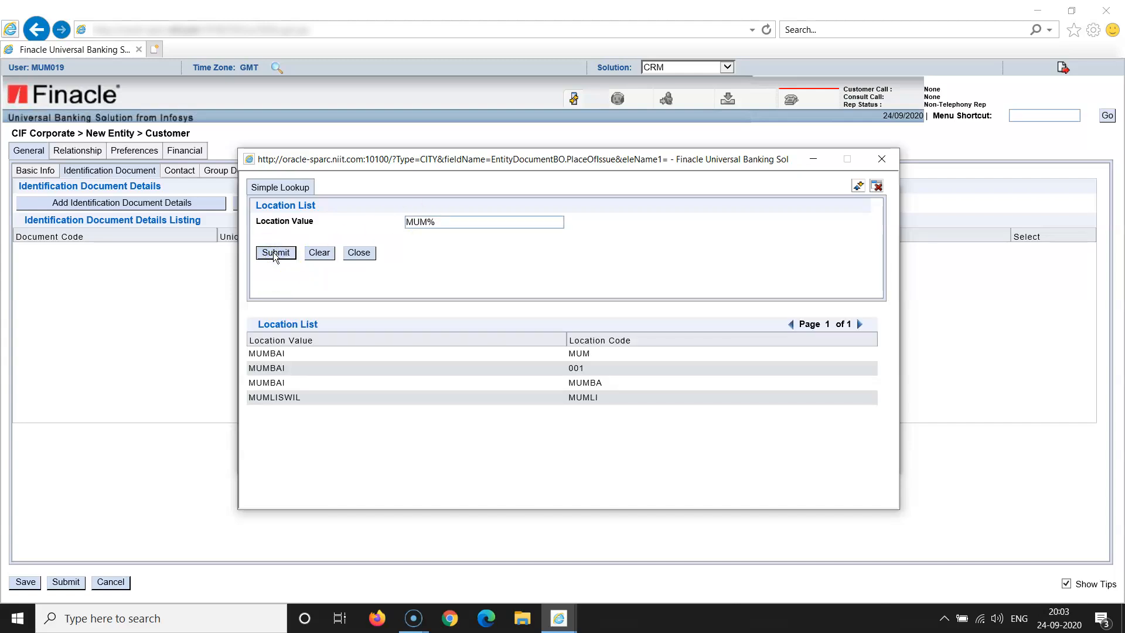
{"action": "double_click", "coordinate": [280, 384]}
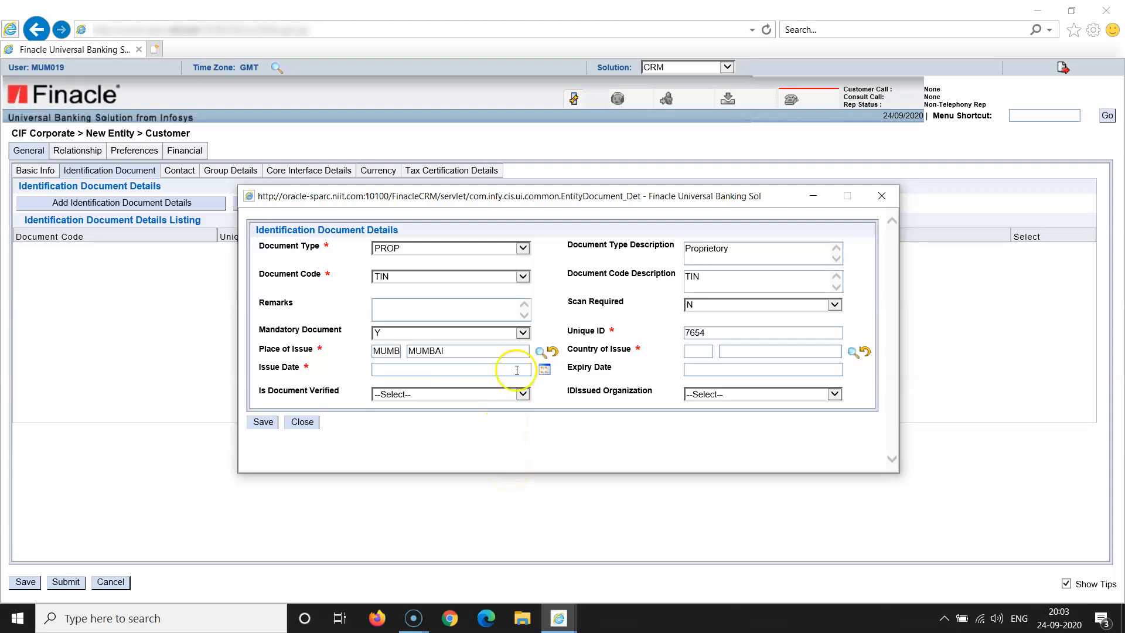
{"action": "left_click", "coordinate": [441, 368]}
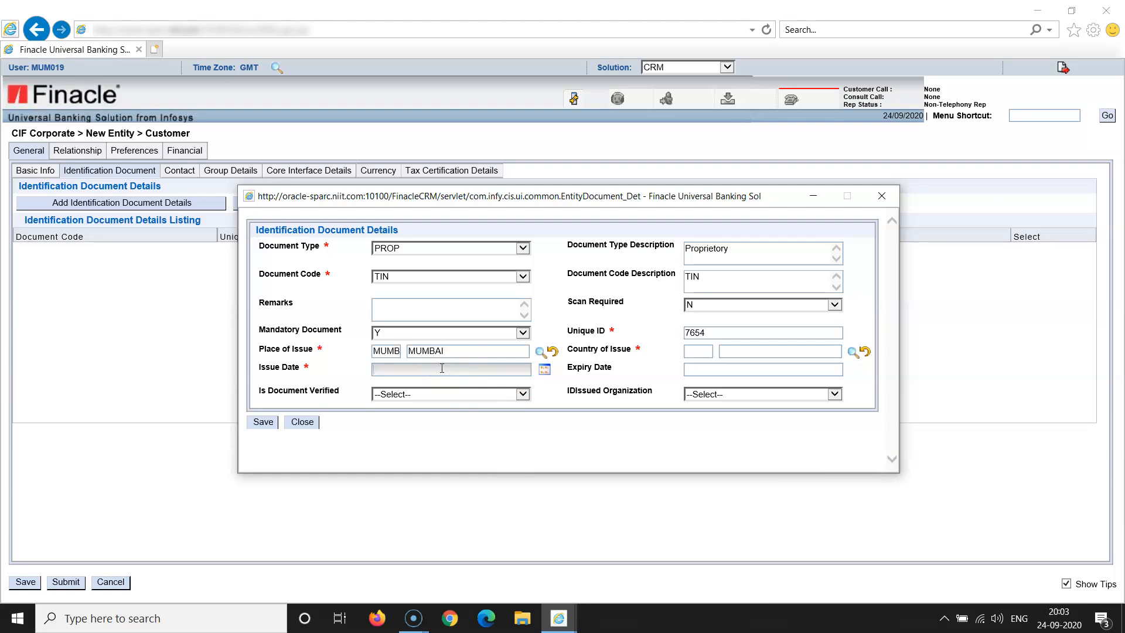
Enter issue date 02/02/2018, replacing the rejected 17/07/2017
{"action": "type", "text": "17/07/2017"}
{"action": "left_click", "coordinate": [470, 429]}
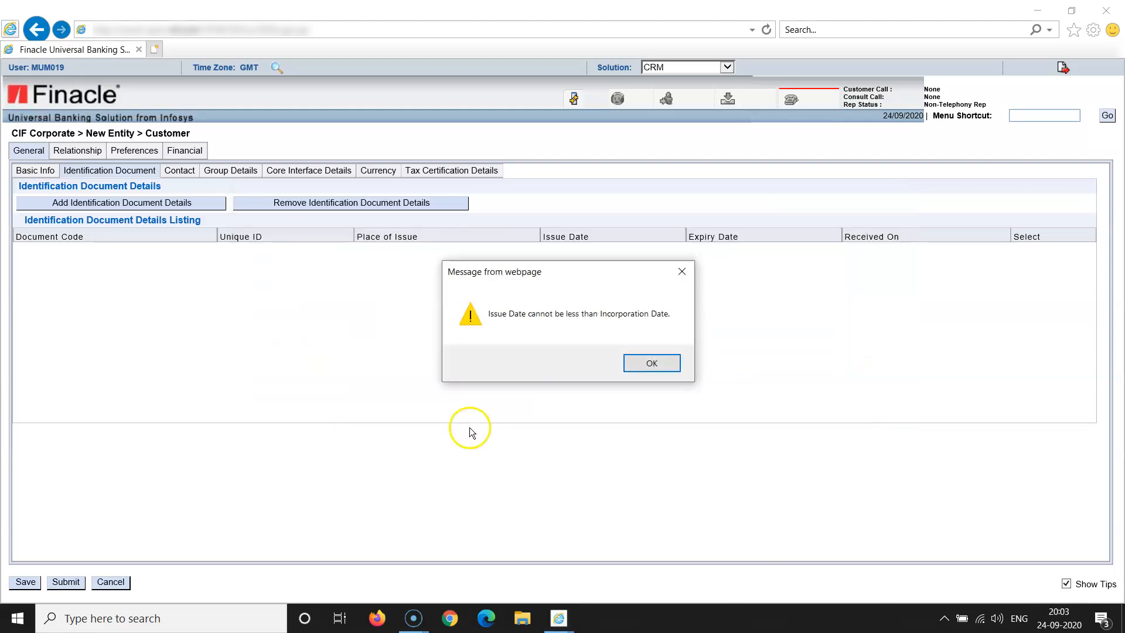
{"action": "left_click", "coordinate": [648, 365]}
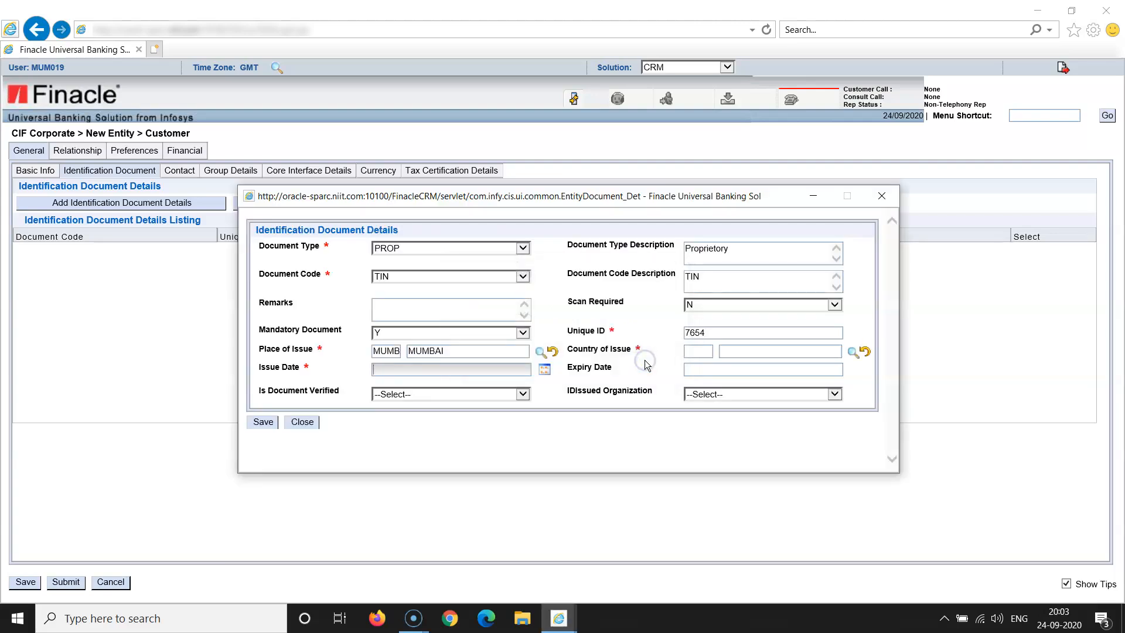
{"action": "left_click", "coordinate": [494, 375]}
{"action": "type", "text": "02/02/2018"}
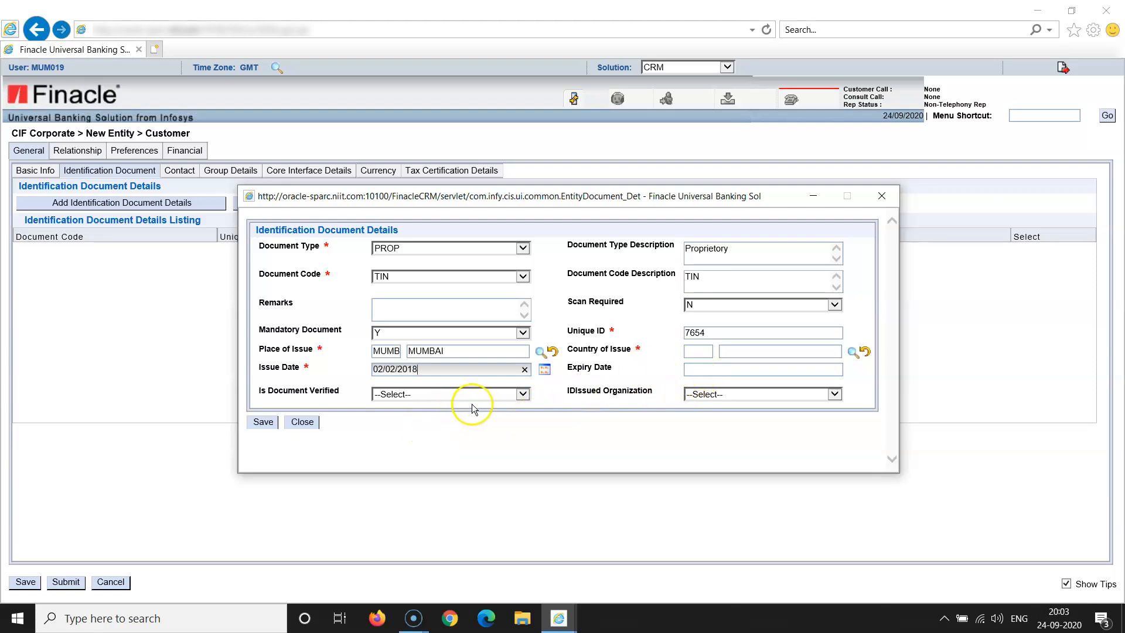
Mark the document verified (Y) and choose OTHERS as issuing organization
{"action": "left_click", "coordinate": [521, 395]}
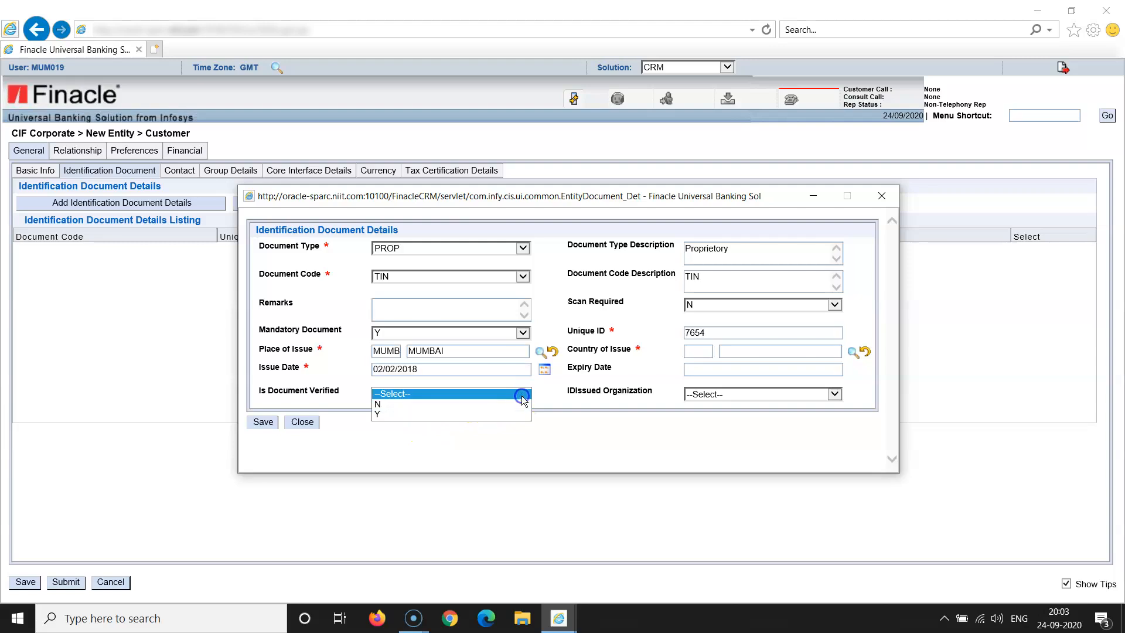
{"action": "left_click", "coordinate": [509, 414]}
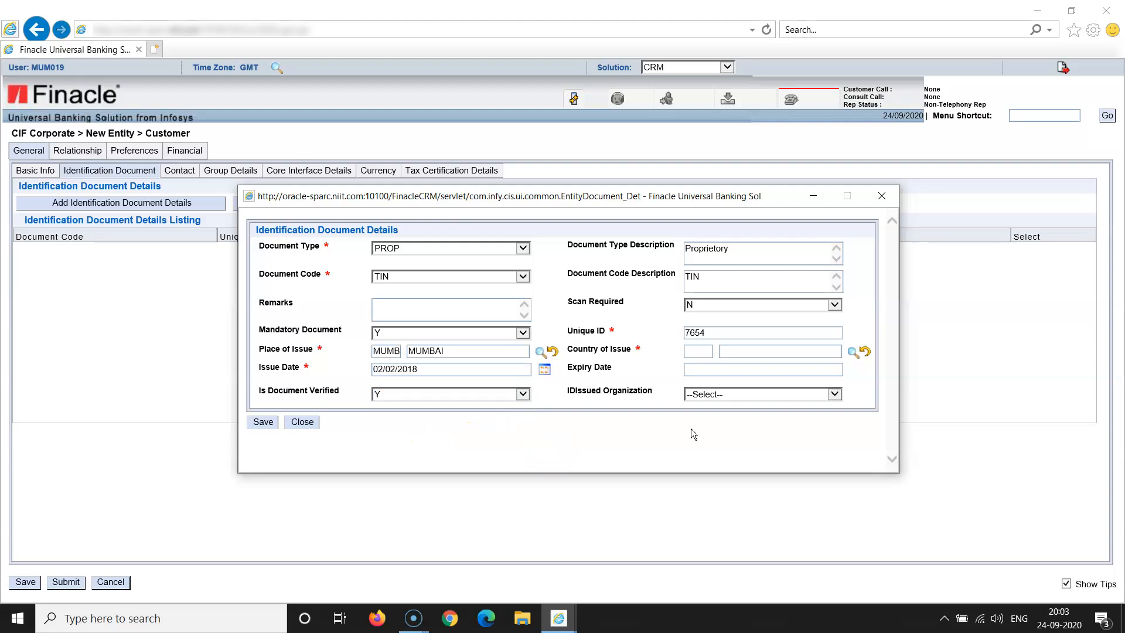
{"action": "left_click", "coordinate": [835, 394]}
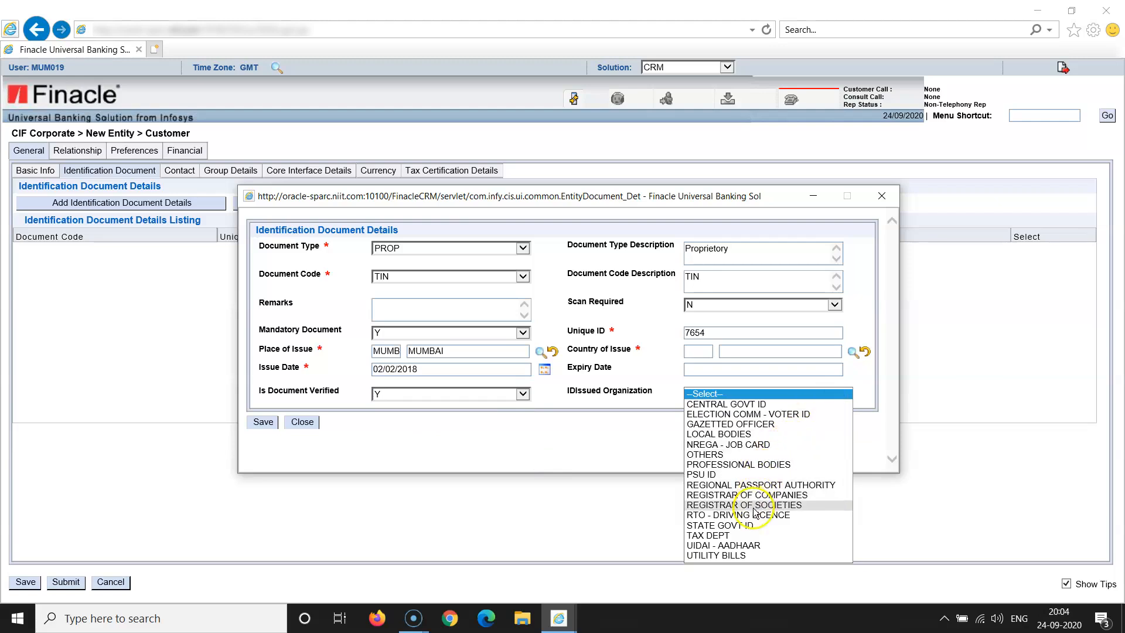
{"action": "left_click", "coordinate": [731, 458]}
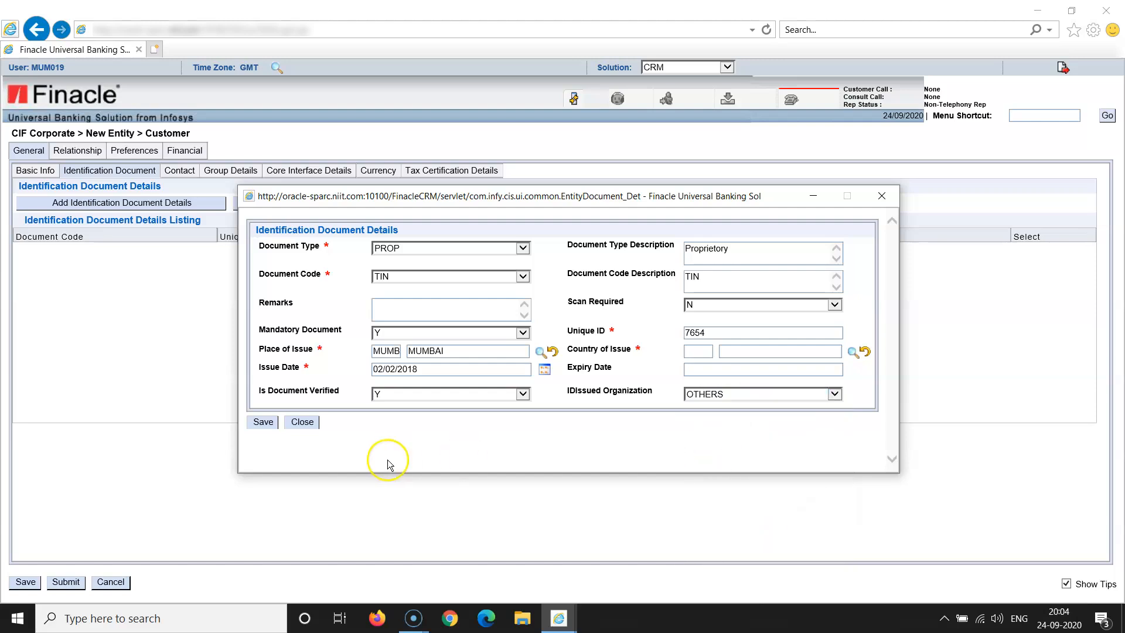
Fill Country of Issue with IN (INDIA) and save the TIN document to the listing
{"action": "left_click", "coordinate": [263, 421]}
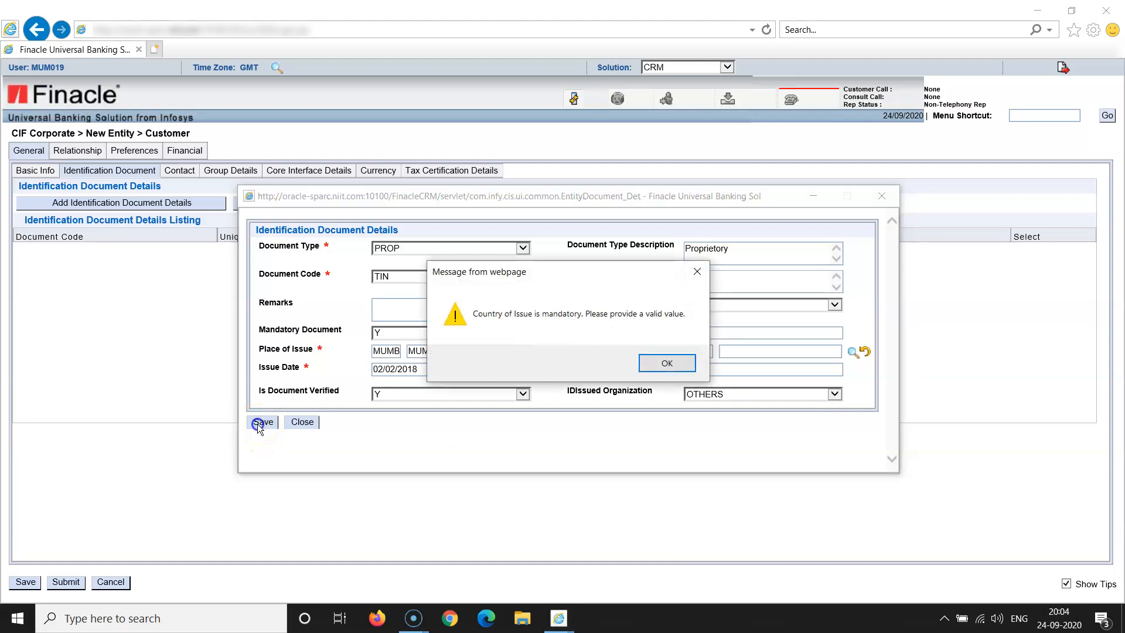
{"action": "left_click", "coordinate": [674, 363]}
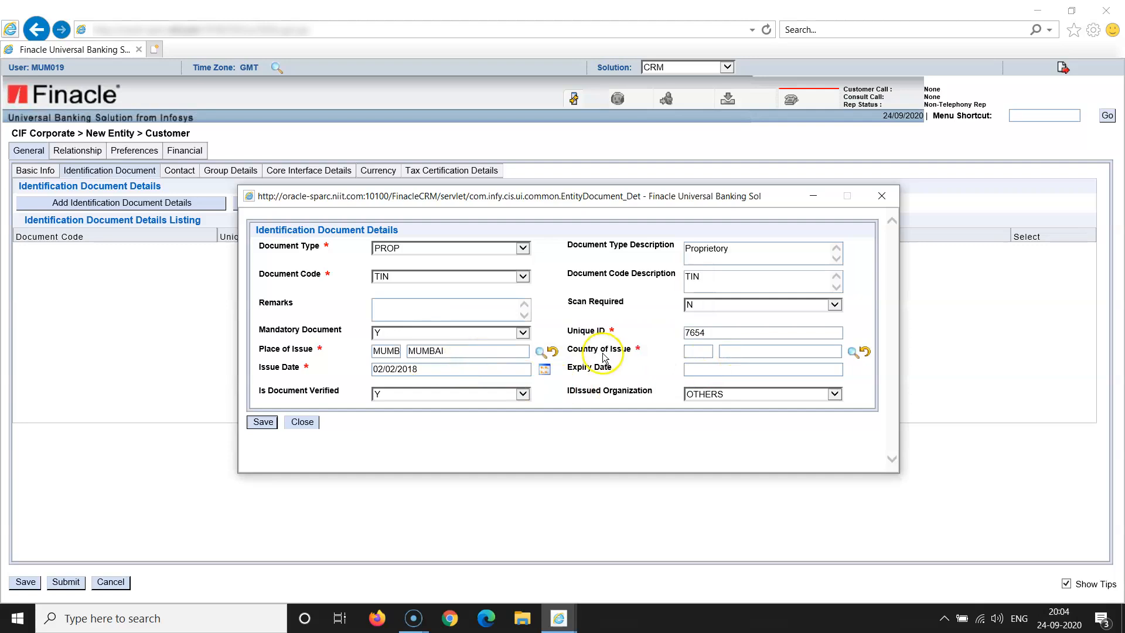
{"action": "left_click", "coordinate": [695, 356]}
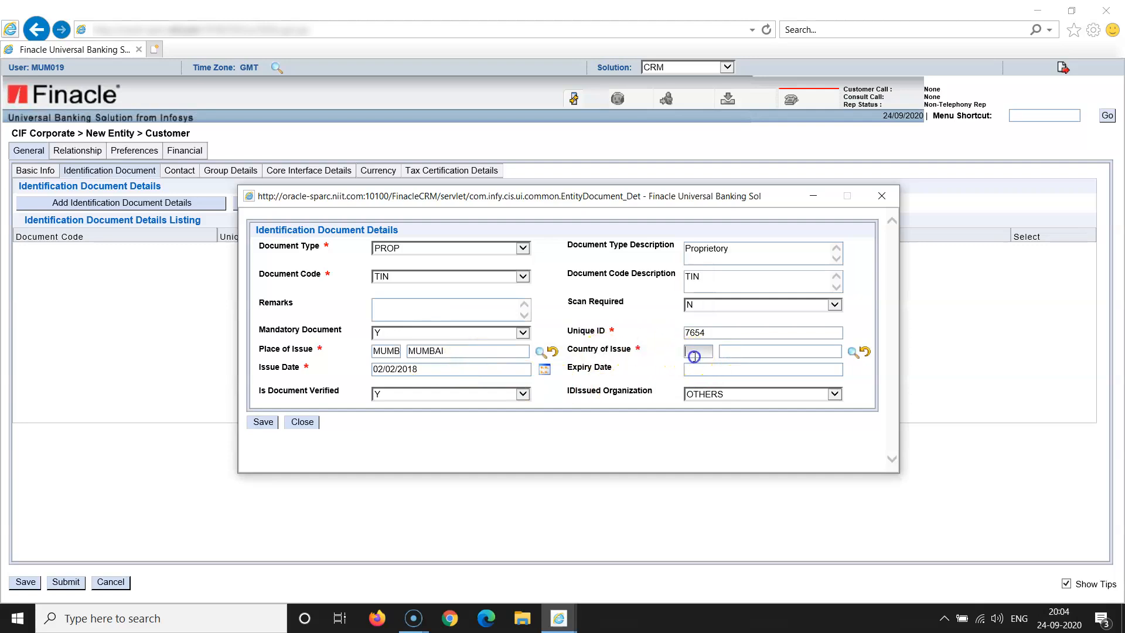
{"action": "type", "text": "I"}
{"action": "left_click", "coordinate": [623, 453]}
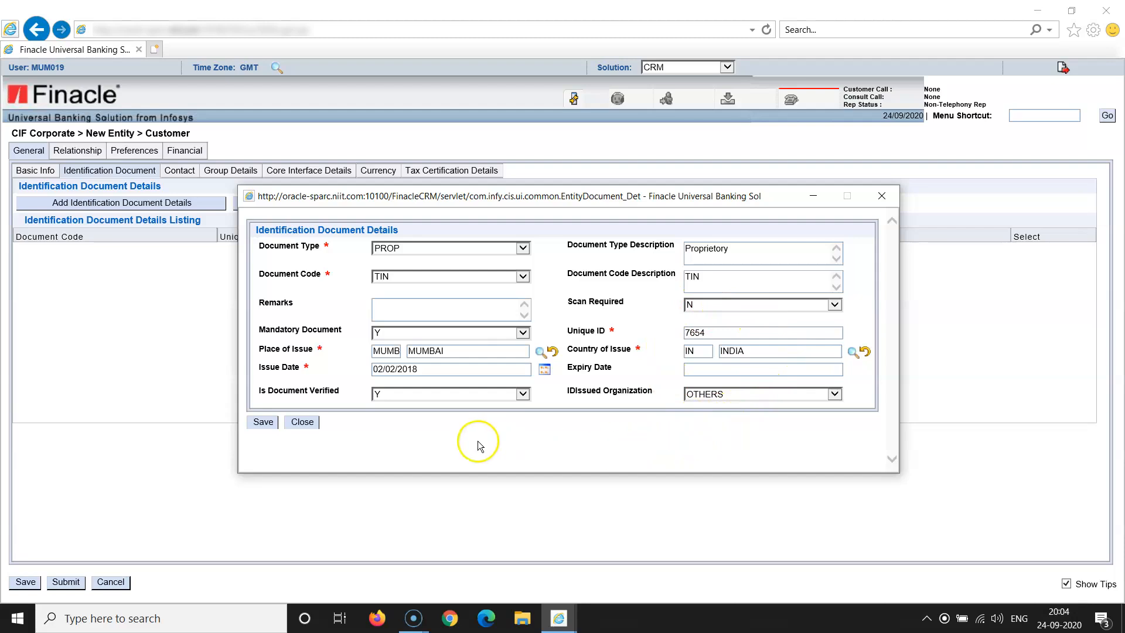
{"action": "left_click", "coordinate": [264, 422]}
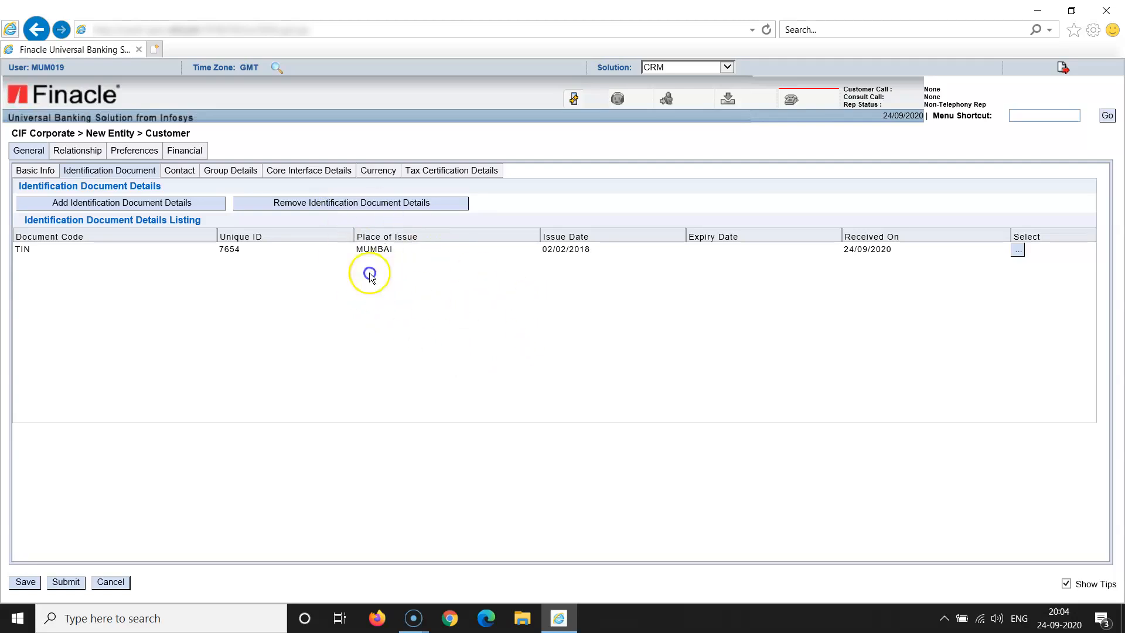
Start a new address on the Contact tab with Structured address format
{"action": "left_click", "coordinate": [180, 171]}
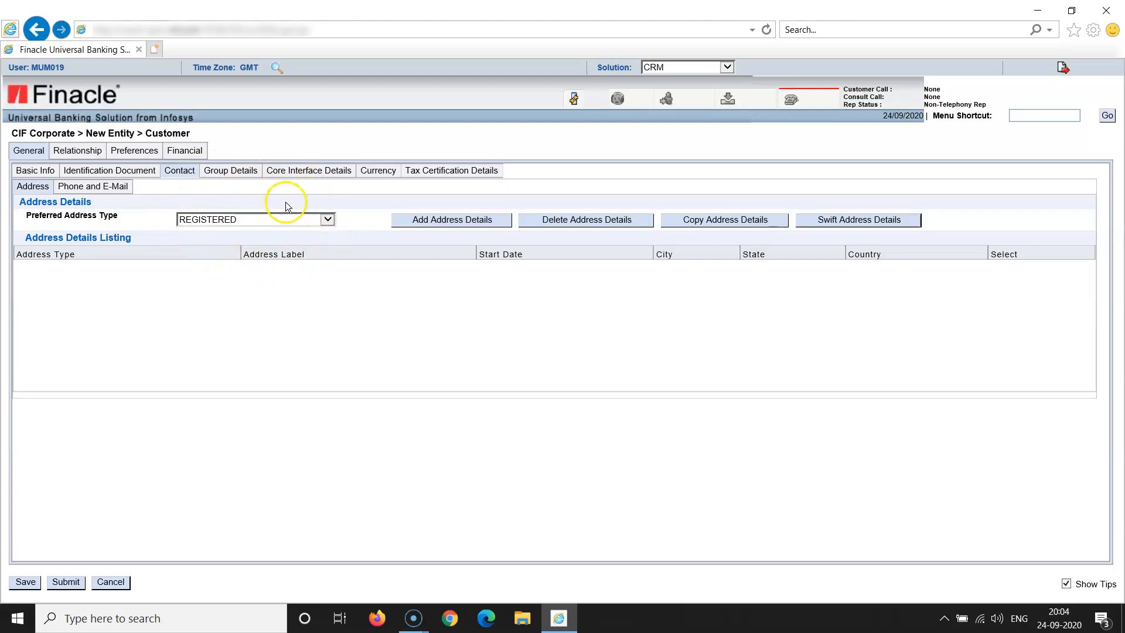
{"action": "left_click", "coordinate": [437, 222]}
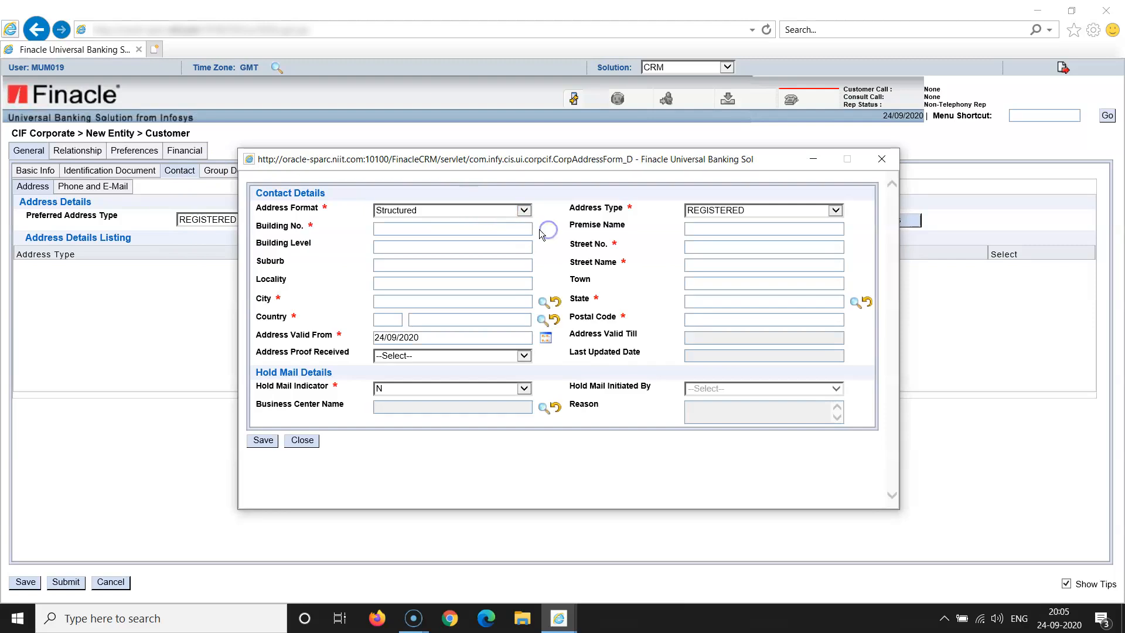
{"action": "left_click", "coordinate": [523, 210]}
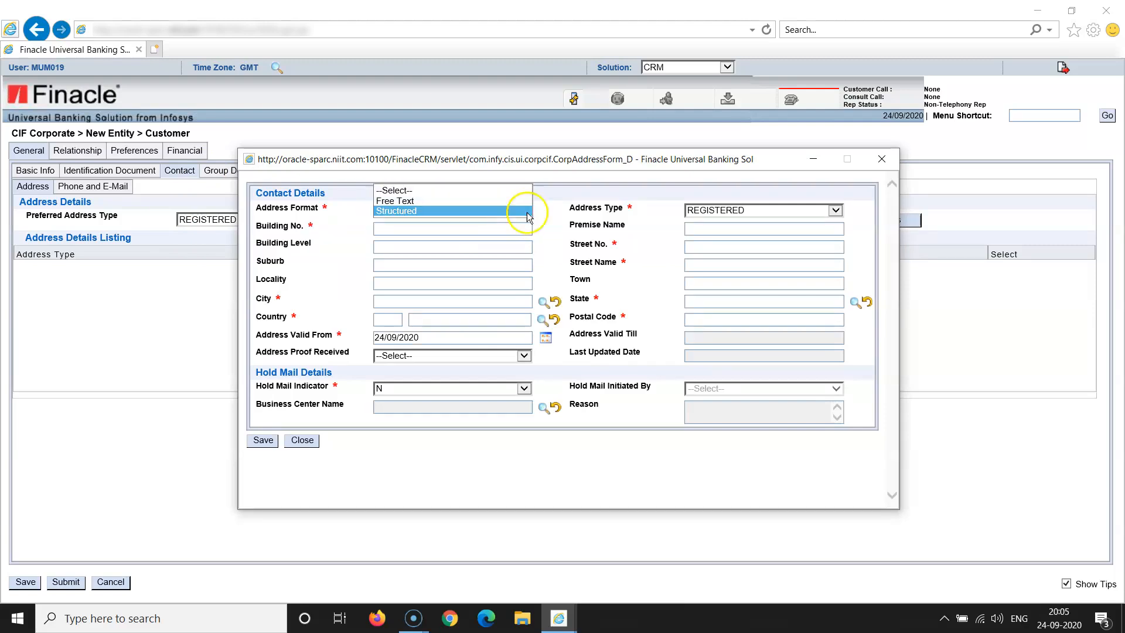
{"action": "left_click", "coordinate": [526, 213]}
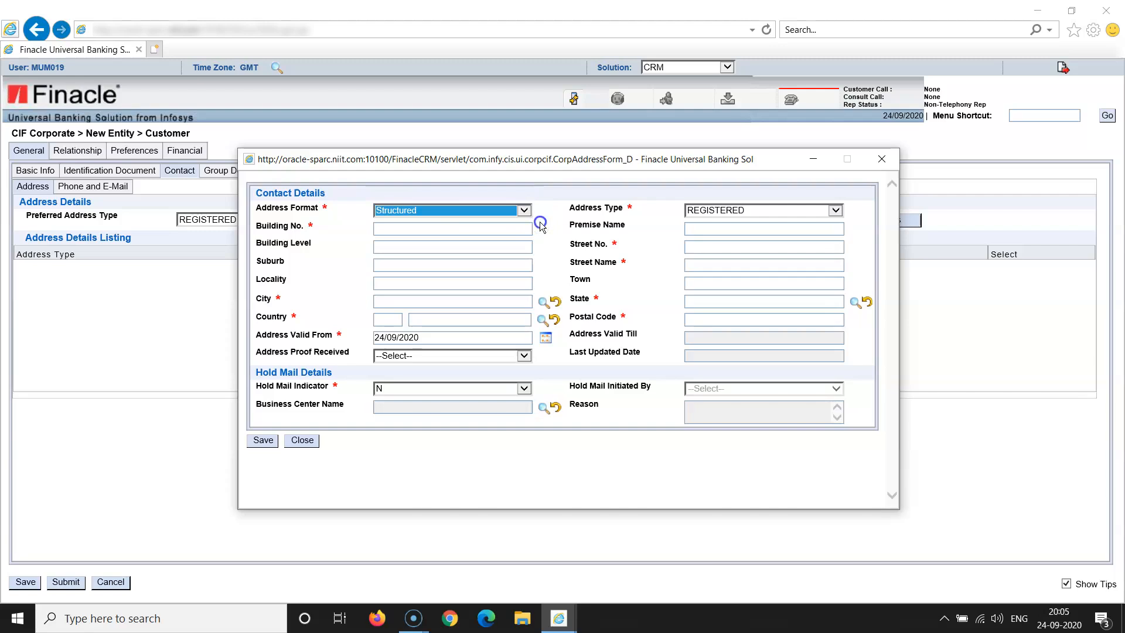
{"action": "left_click", "coordinate": [409, 229]}
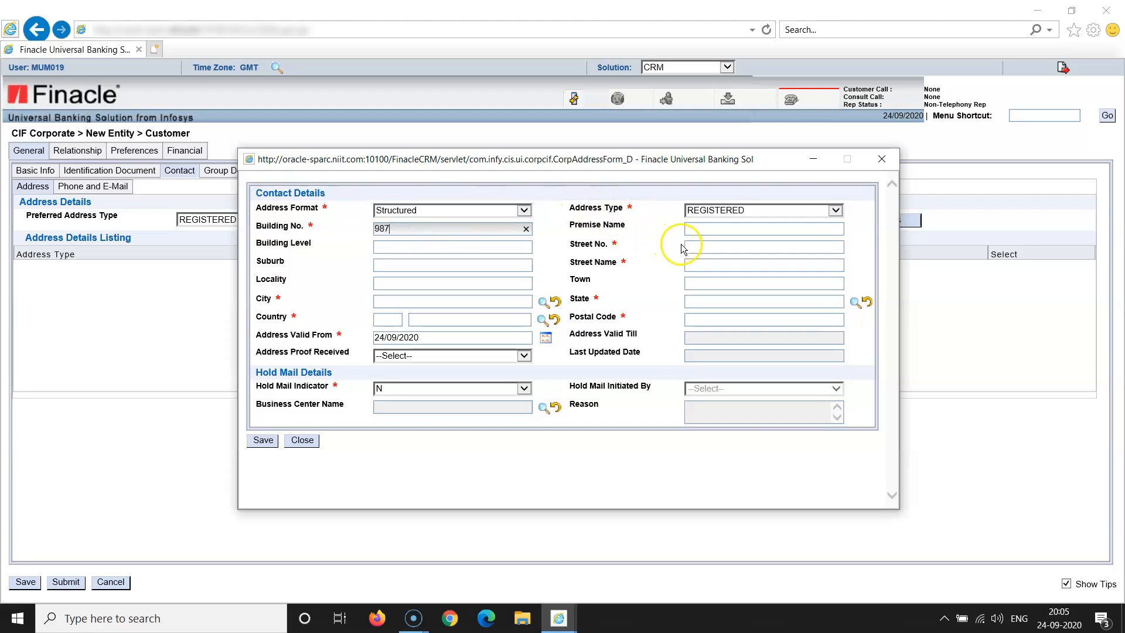
{"action": "left_click", "coordinate": [711, 248]}
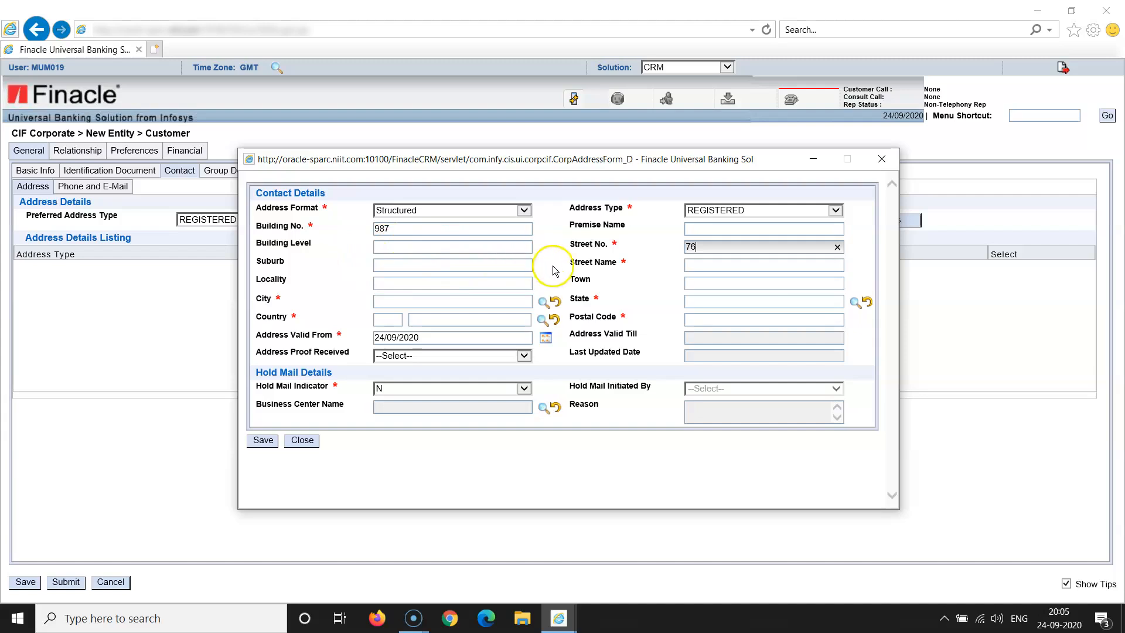
{"action": "left_click", "coordinate": [693, 266]}
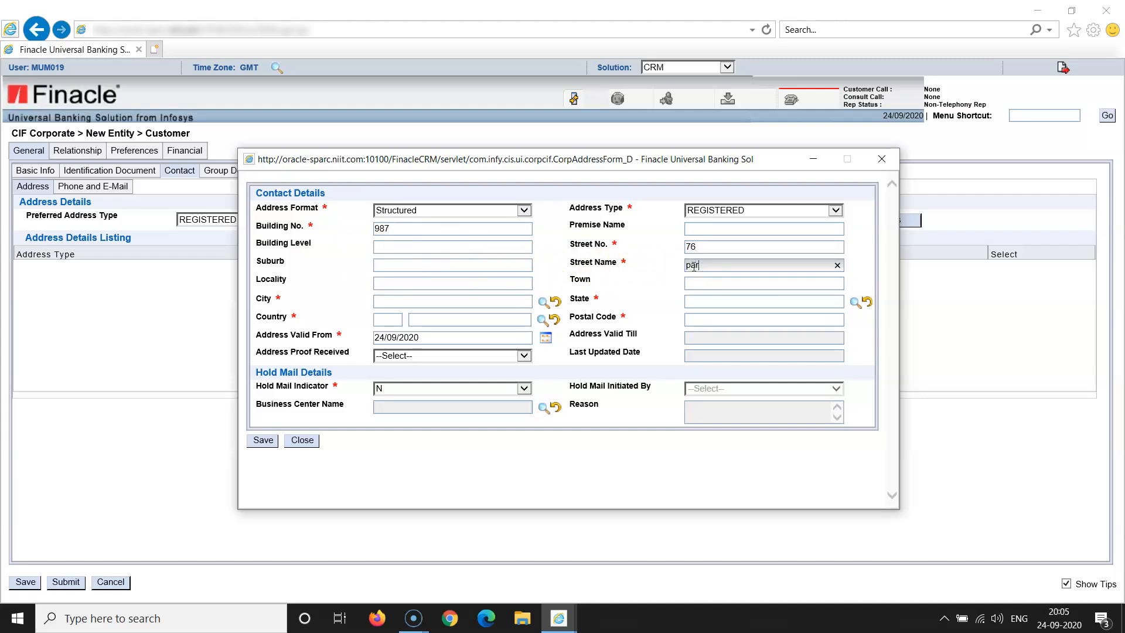
{"action": "left_click", "coordinate": [661, 322]}
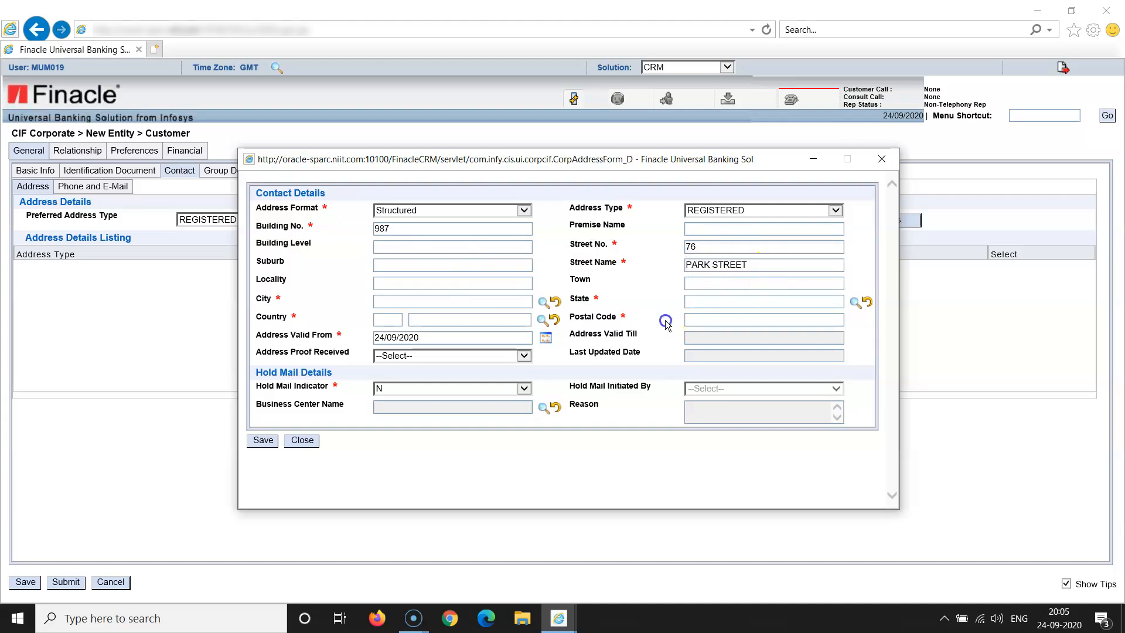
Search locations for mum% and pick MUMBAI as the address city
{"action": "left_click", "coordinate": [543, 302]}
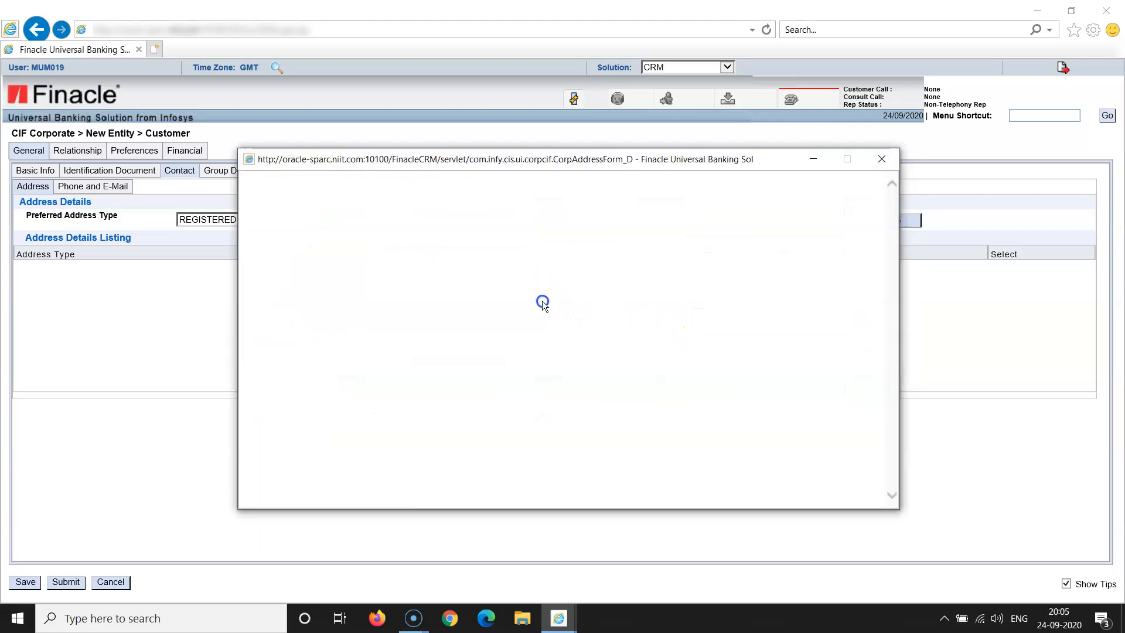
{"action": "left_click", "coordinate": [424, 225]}
{"action": "type", "text": "mum"}
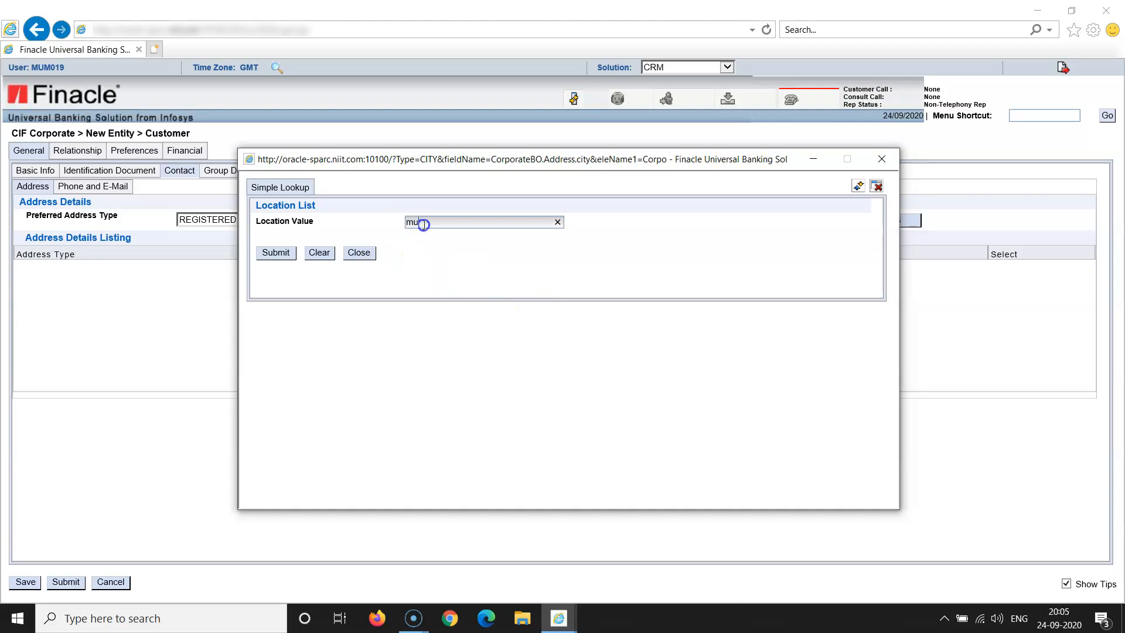
{"action": "type", "text": "%"}
{"action": "left_click", "coordinate": [276, 253]}
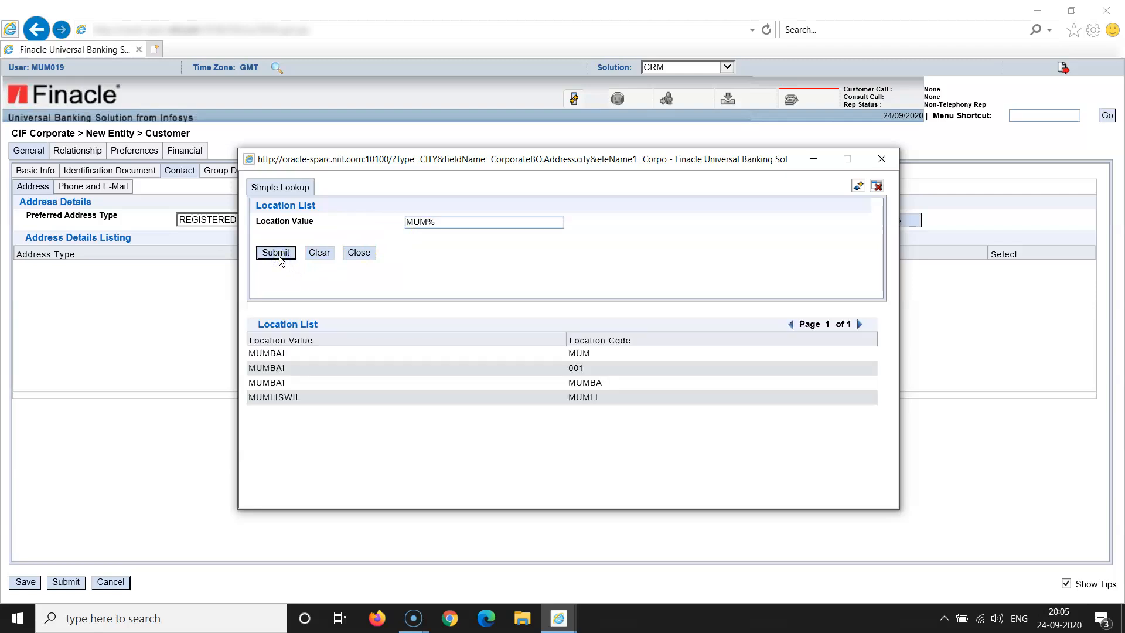
{"action": "left_click", "coordinate": [279, 383]}
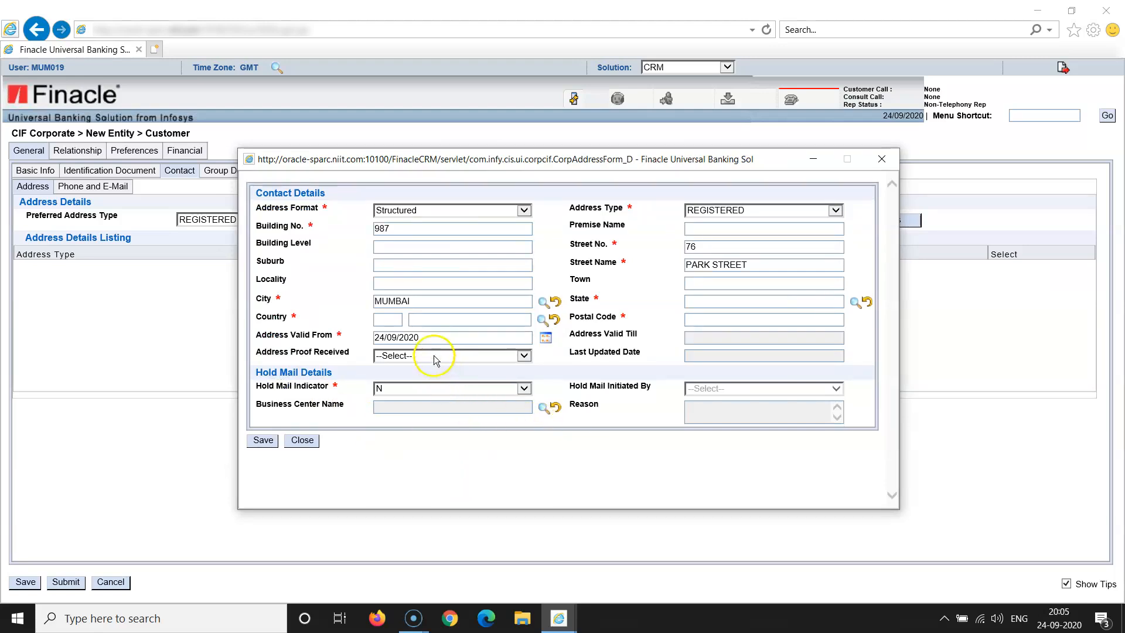
Correct Address Valid From to 24/09/2017
{"action": "left_click", "coordinate": [430, 338]}
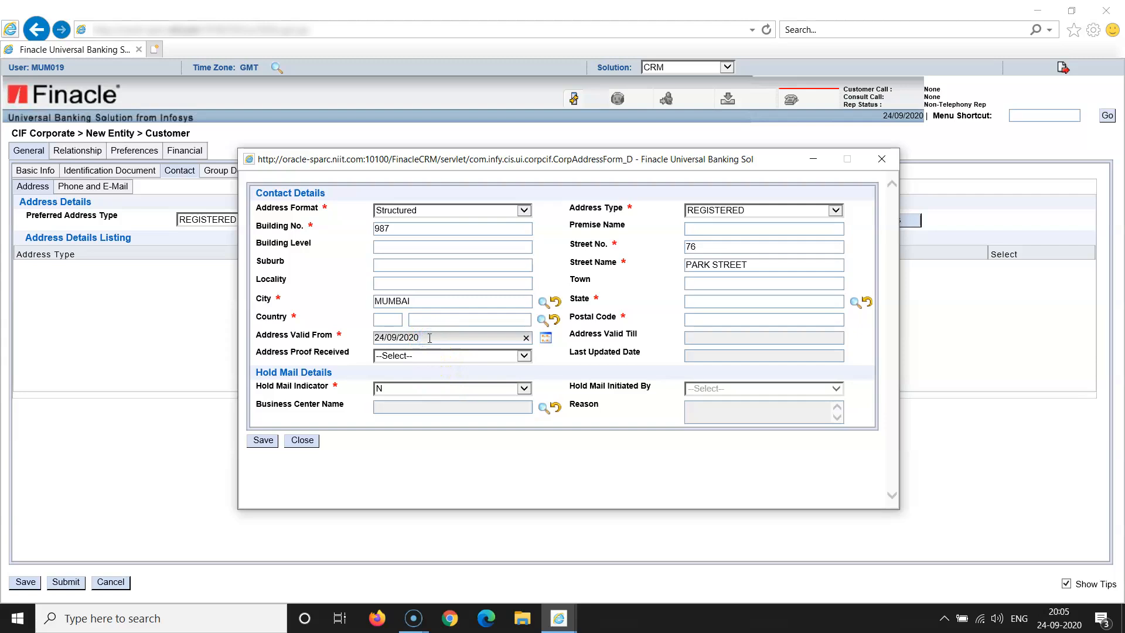
{"action": "key", "text": "BackSpace"}
{"action": "key", "text": "BackSpace"}
{"action": "key", "text": "BackSpace"}
{"action": "type", "text": "01"}
{"action": "left_click", "coordinate": [486, 466]}
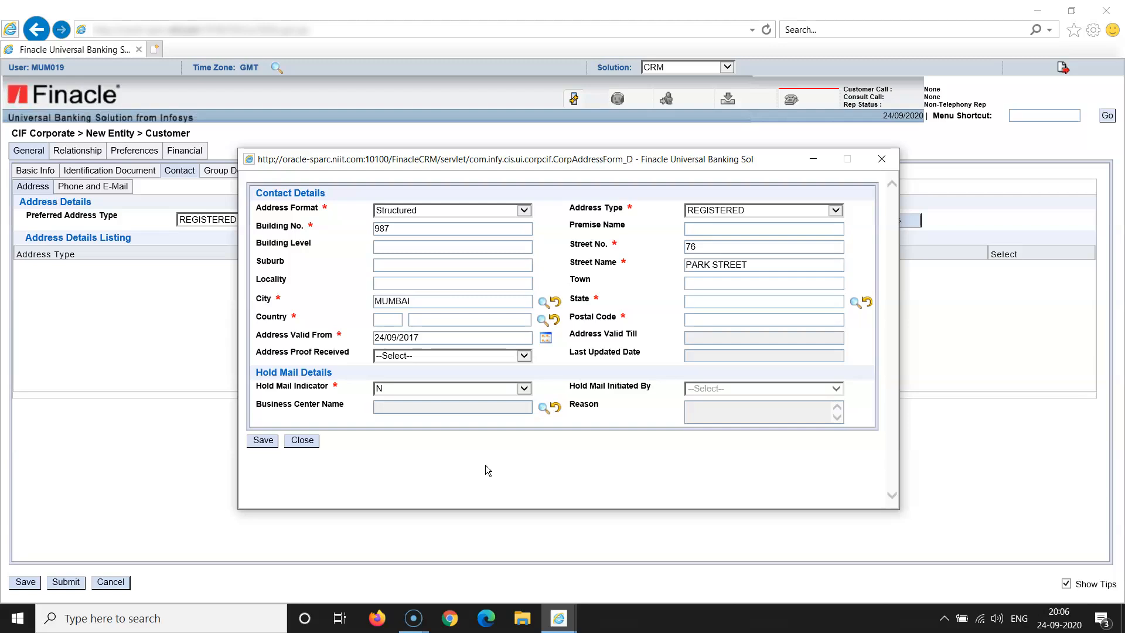
Set Address Proof Received to Y and bring up the State location lookup
{"action": "left_click", "coordinate": [524, 355]}
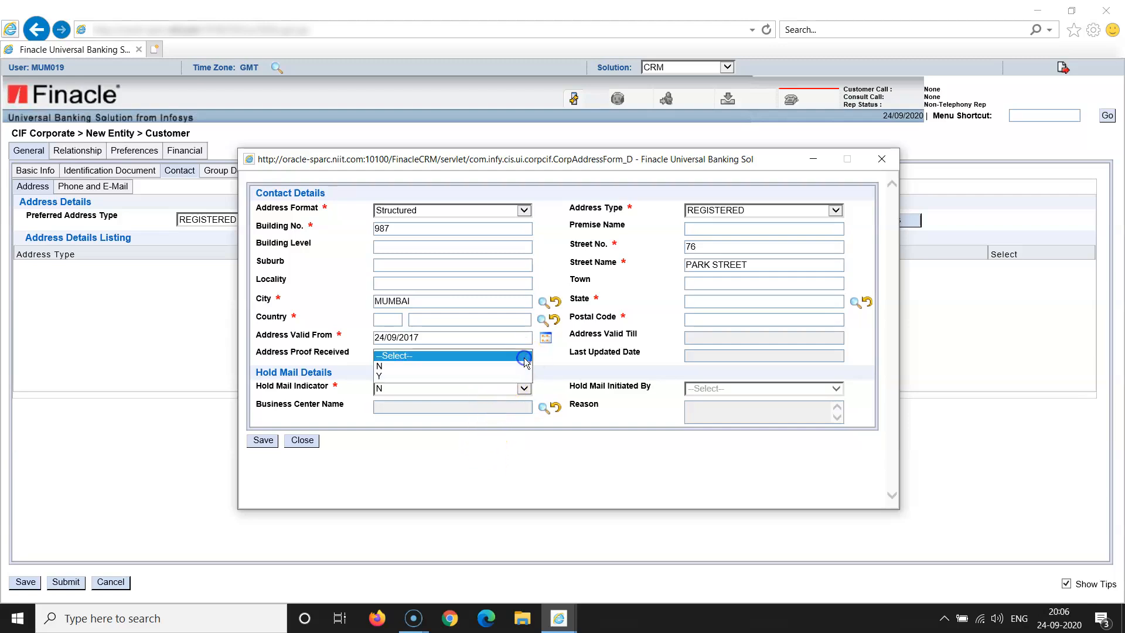
{"action": "left_click", "coordinate": [516, 375]}
{"action": "left_click", "coordinate": [564, 469]}
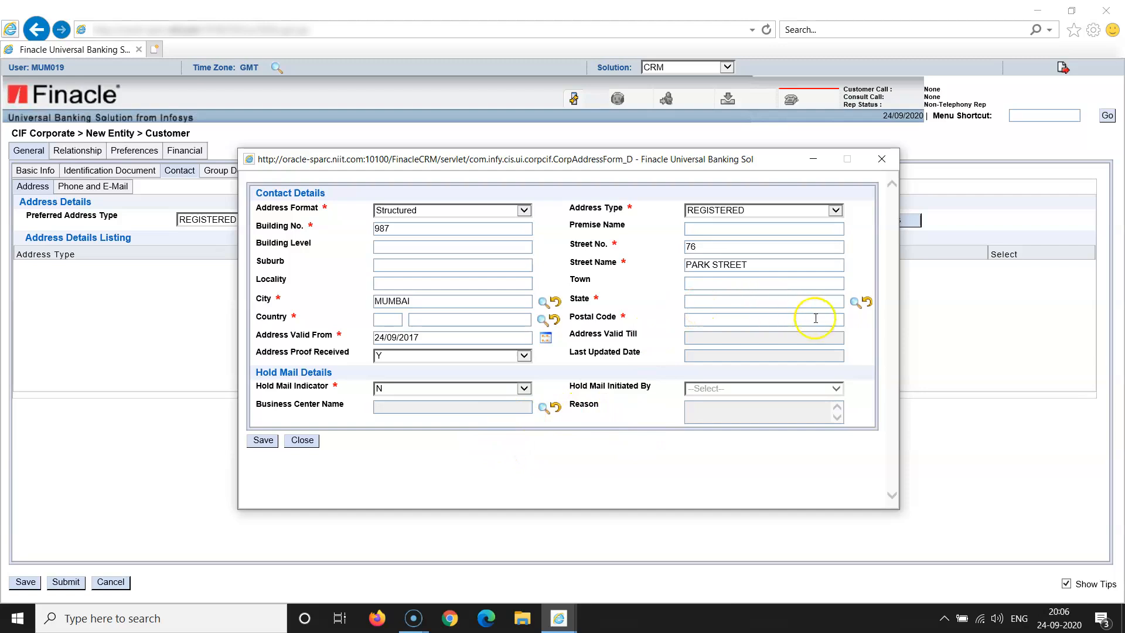
{"action": "left_click", "coordinate": [855, 303]}
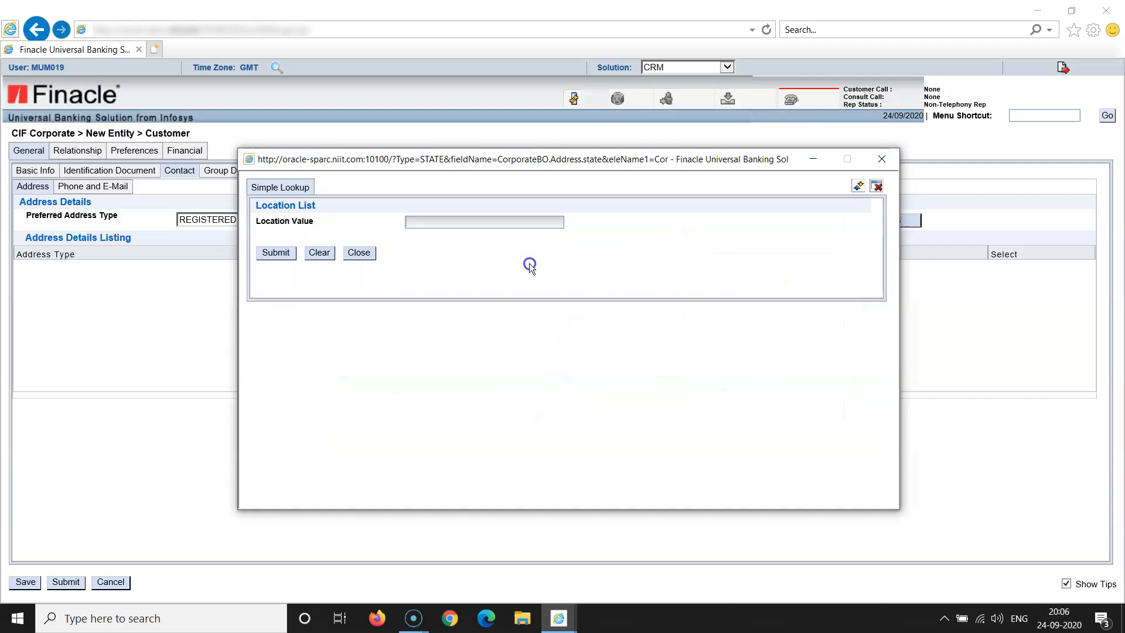
Pick MAHARASHTRA as the state using the mah% search, and enter postal code 400087
{"action": "left_click", "coordinate": [436, 221]}
{"action": "type", "text": "ma"}
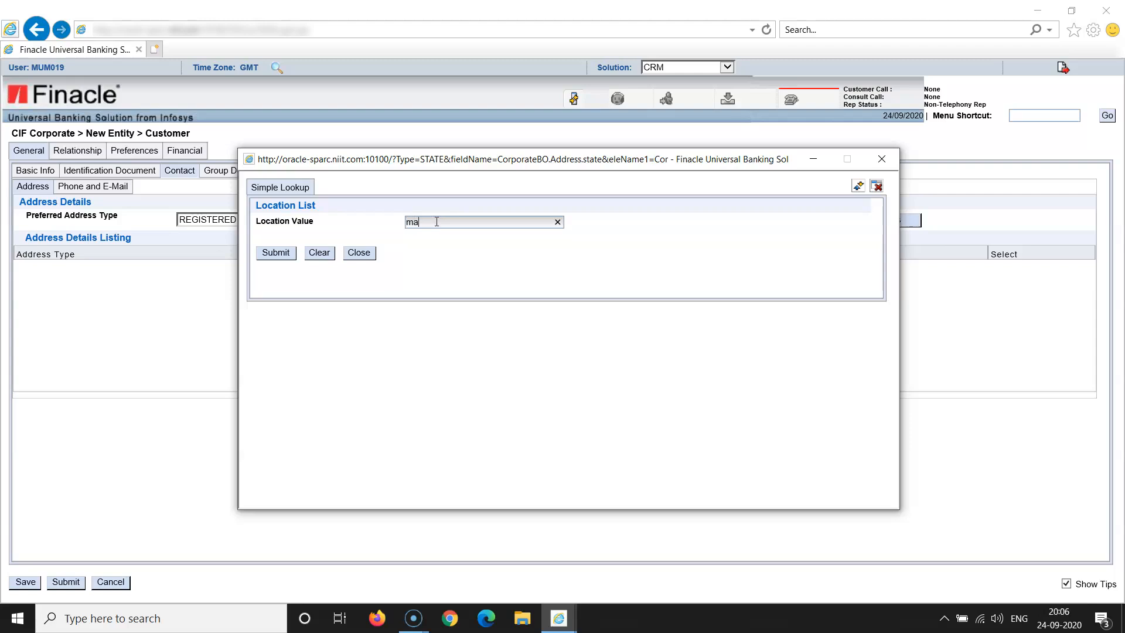
{"action": "type", "text": "h%"}
{"action": "left_click", "coordinate": [277, 255]}
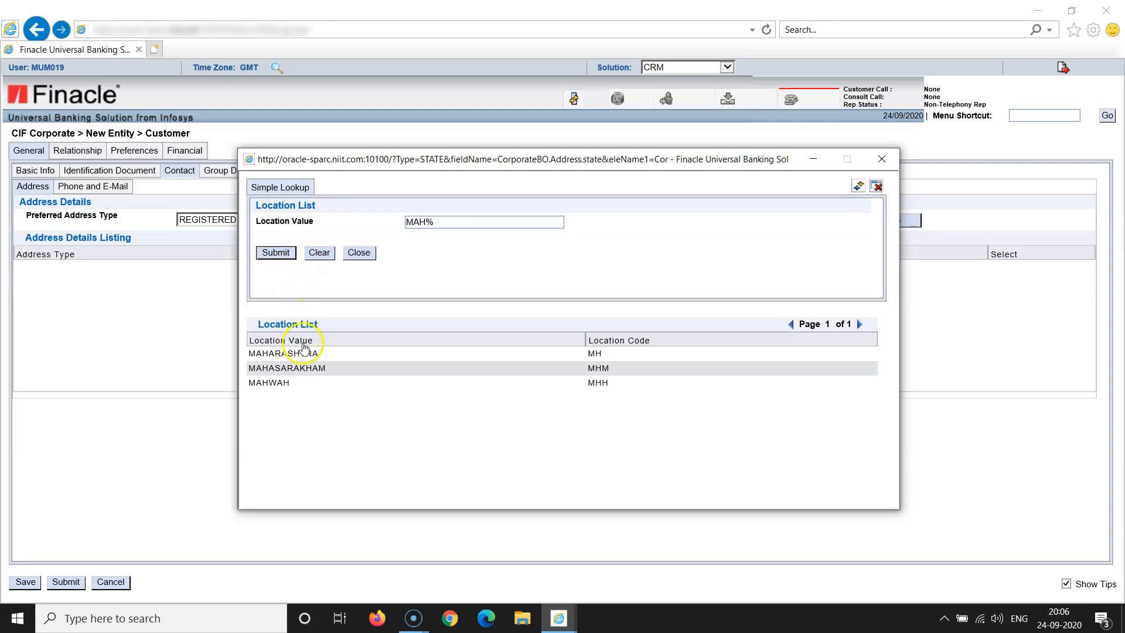
{"action": "left_click", "coordinate": [303, 351]}
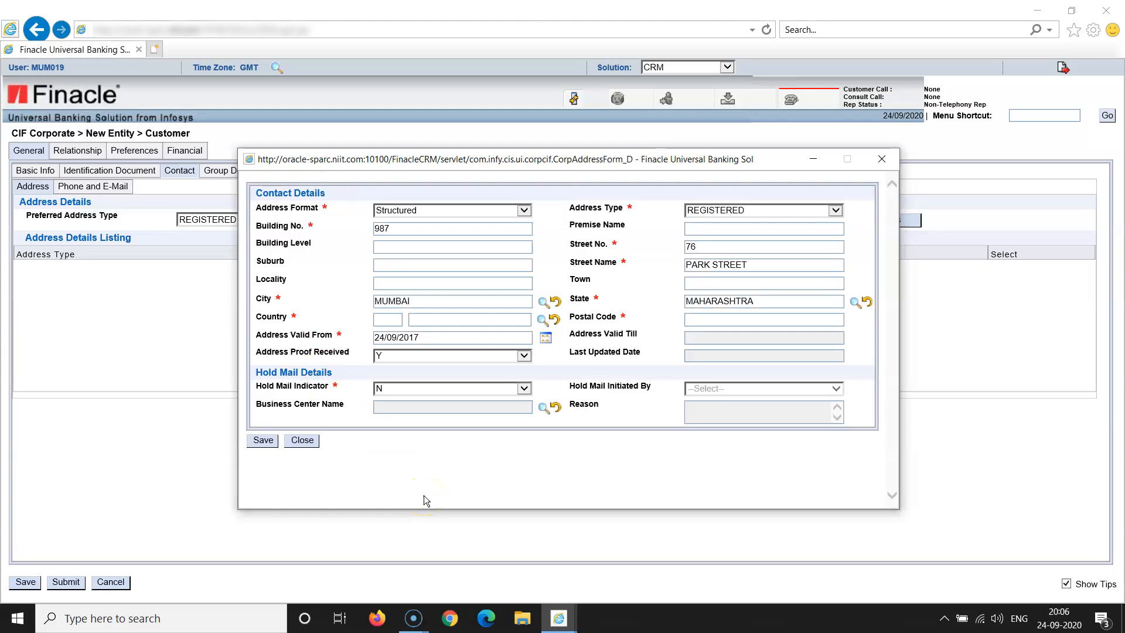
{"action": "left_click", "coordinate": [712, 320]}
{"action": "type", "text": "4000"}
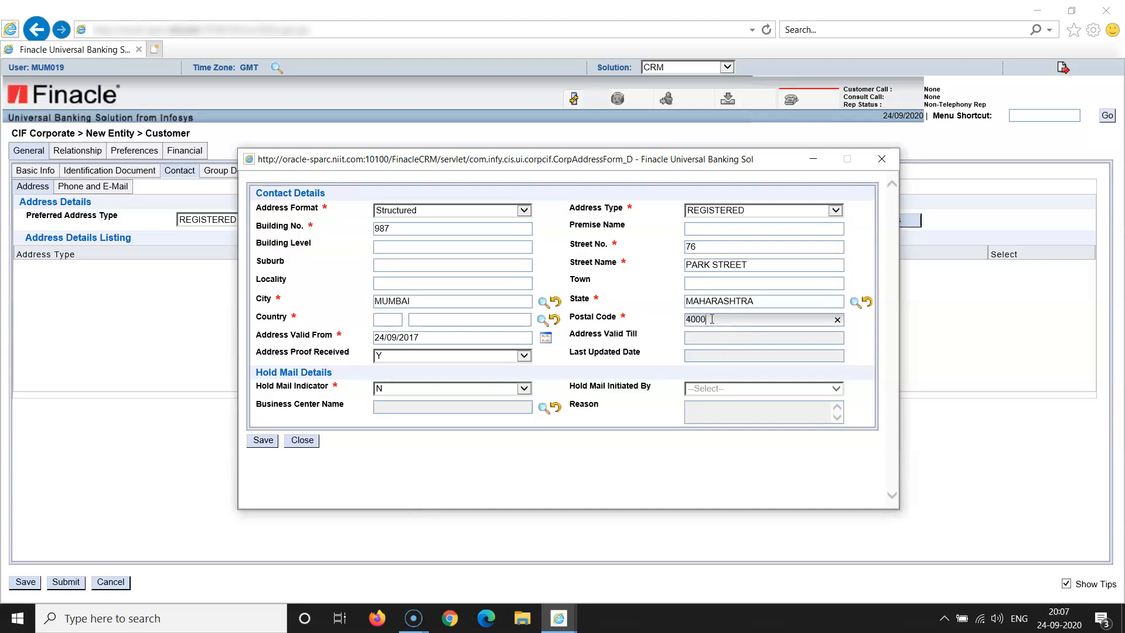
{"action": "type", "text": "87"}
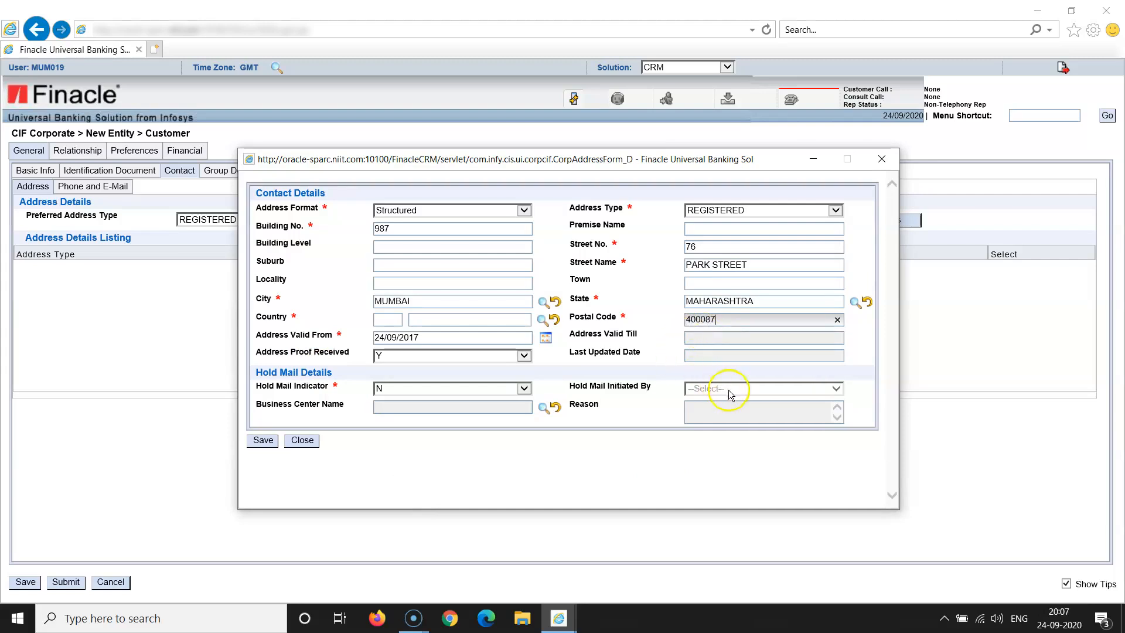
{"action": "left_click", "coordinate": [630, 455]}
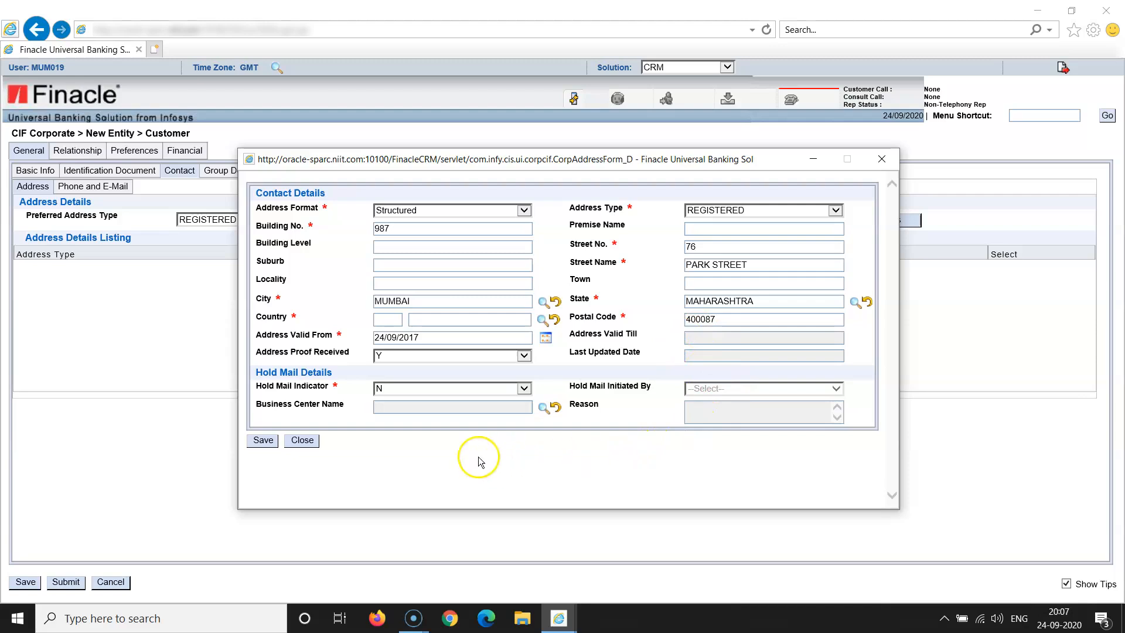
After the missing-country warning, enter country code IN (INDIA) and save the address
{"action": "left_click", "coordinate": [261, 444]}
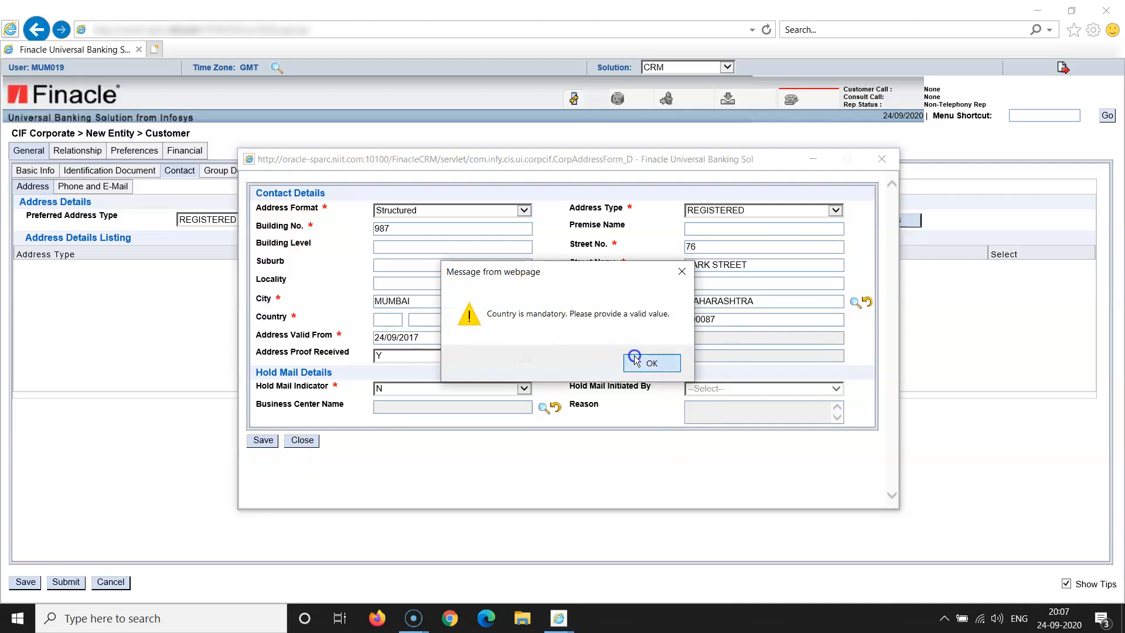
{"action": "left_click", "coordinate": [651, 363]}
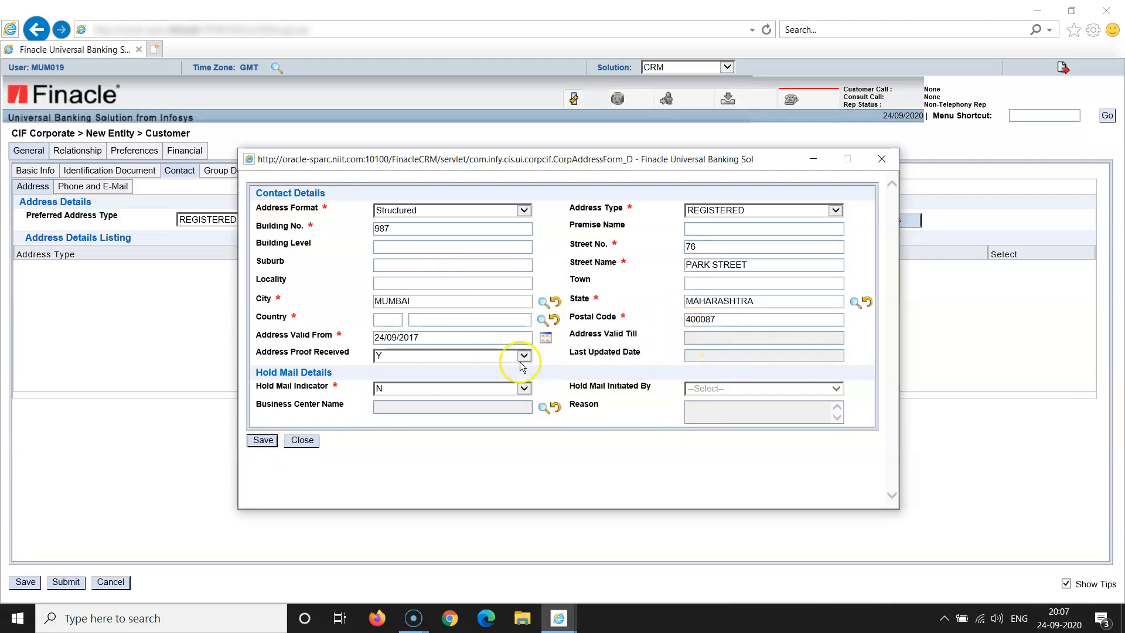
{"action": "left_click", "coordinate": [382, 318]}
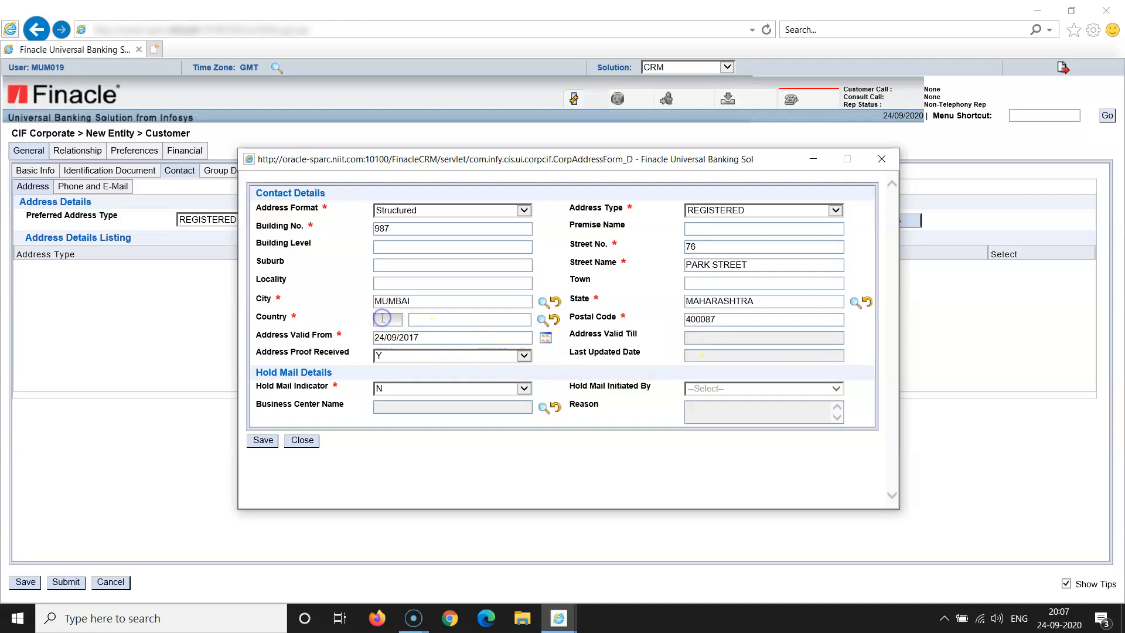
{"action": "type", "text": "in"}
{"action": "key", "text": "Tab"}
{"action": "left_click", "coordinate": [263, 439]}
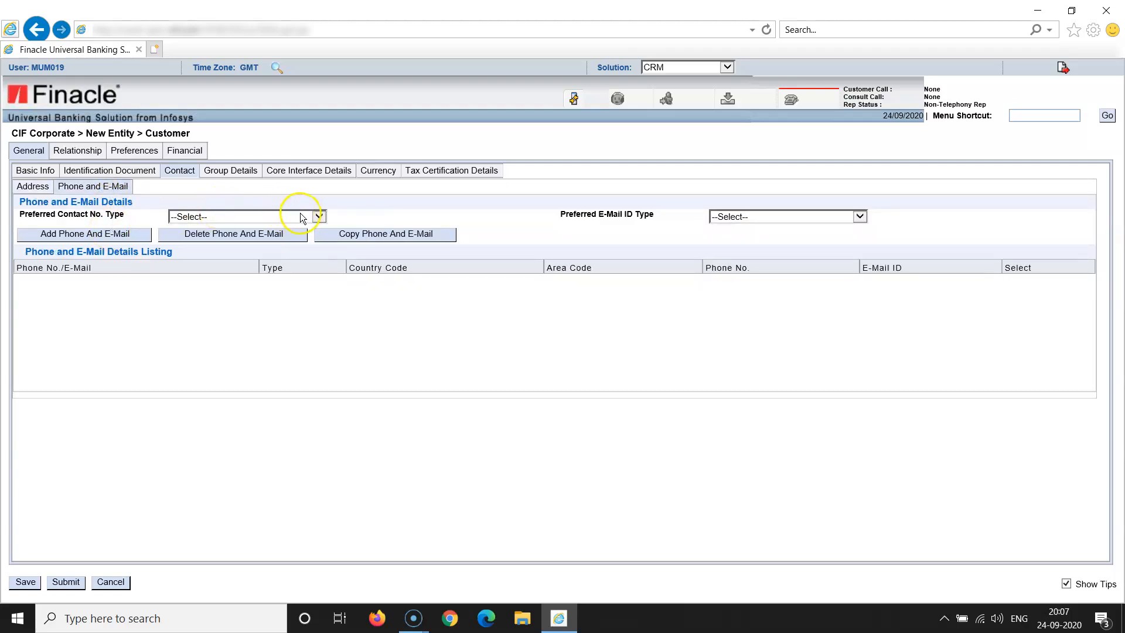
Set preferred contact number type to Cell Phone and e-mail type to Communication
{"action": "left_click", "coordinate": [319, 217]}
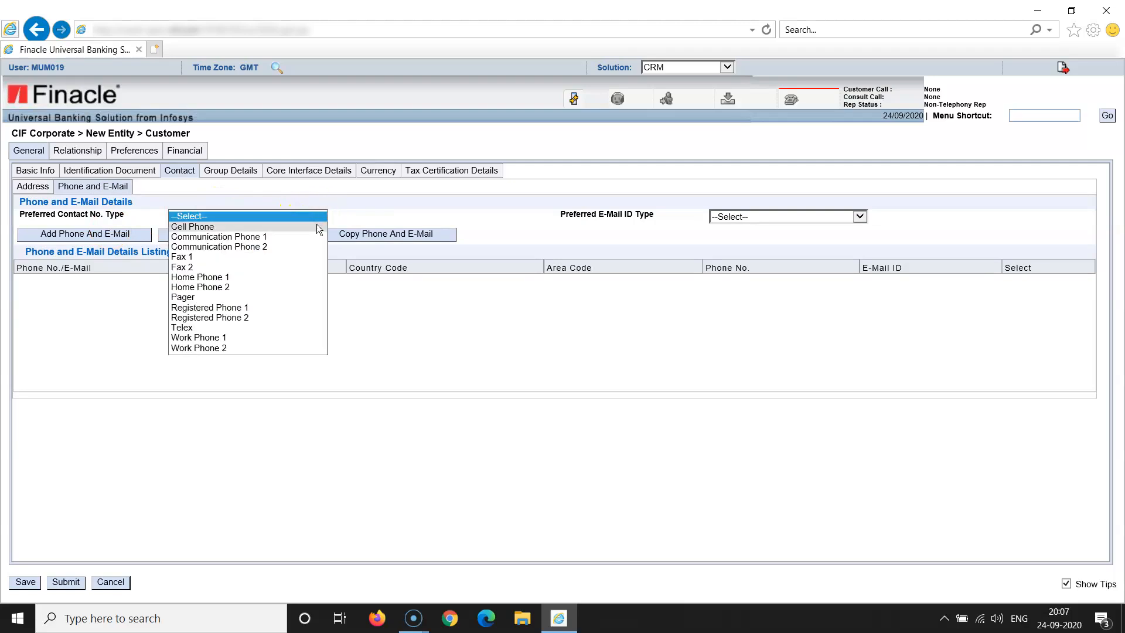
{"action": "left_click", "coordinate": [316, 224]}
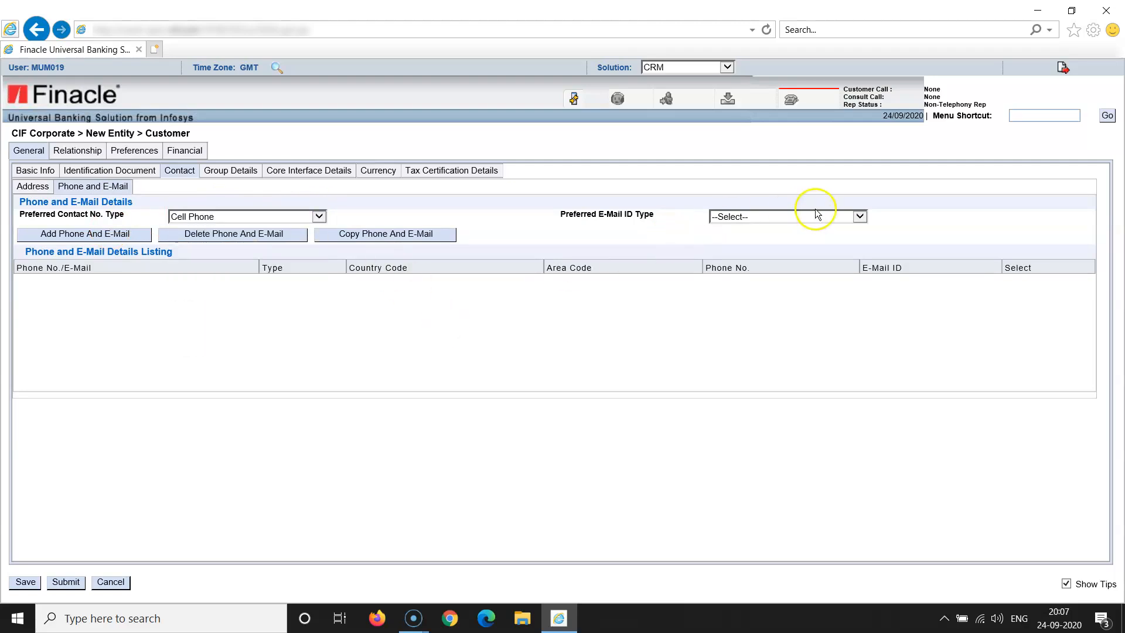
{"action": "left_click", "coordinate": [862, 216]}
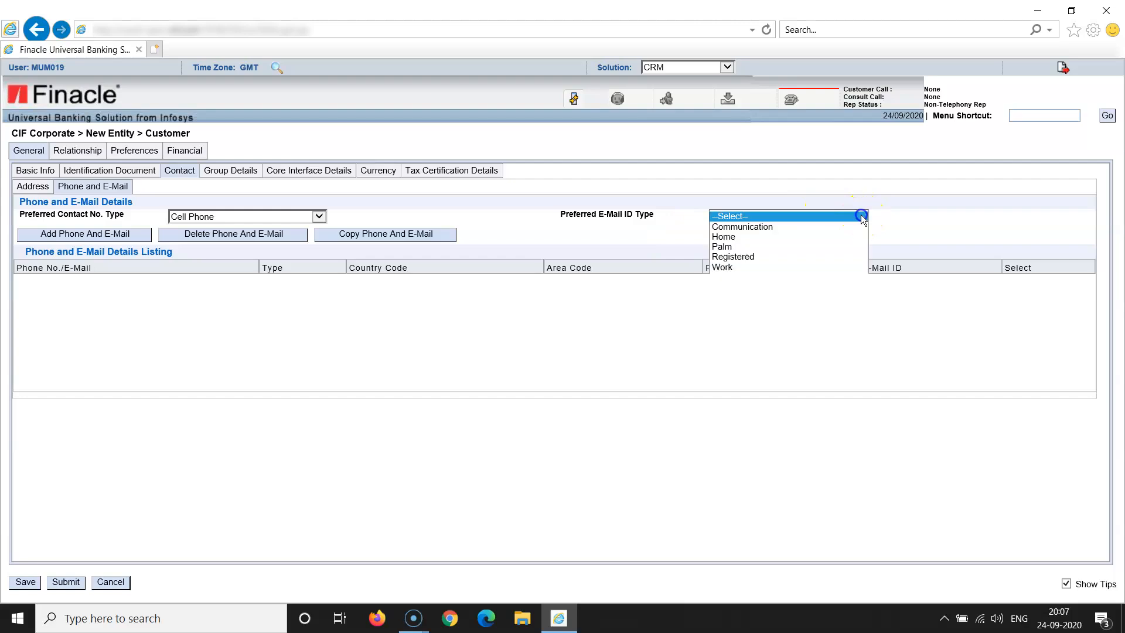
{"action": "left_click", "coordinate": [844, 226]}
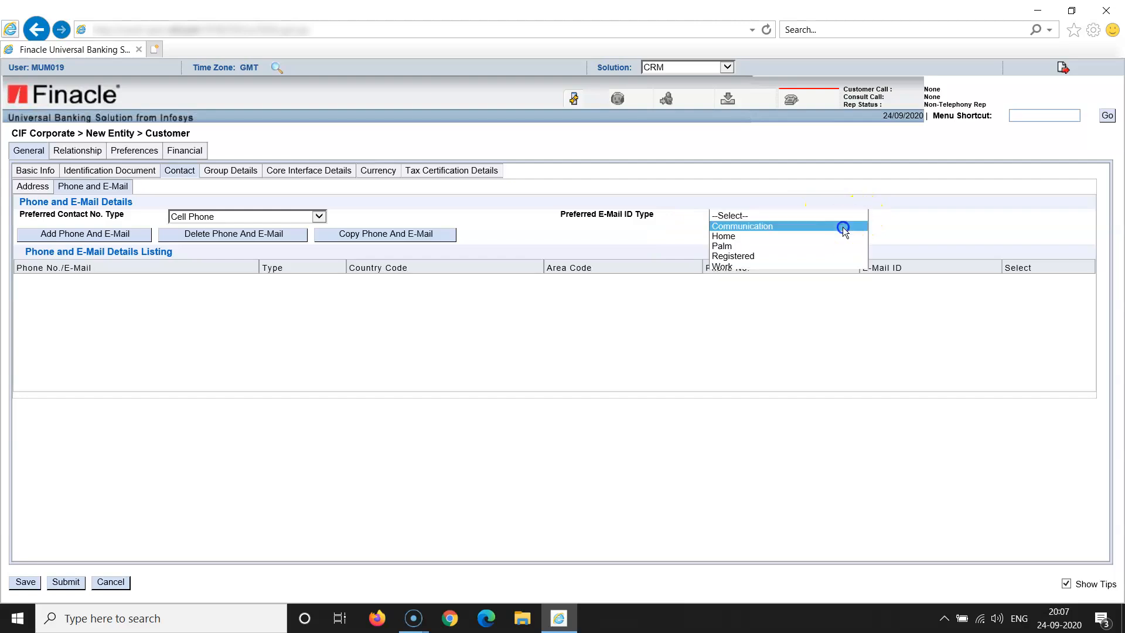
{"action": "left_click", "coordinate": [806, 287]}
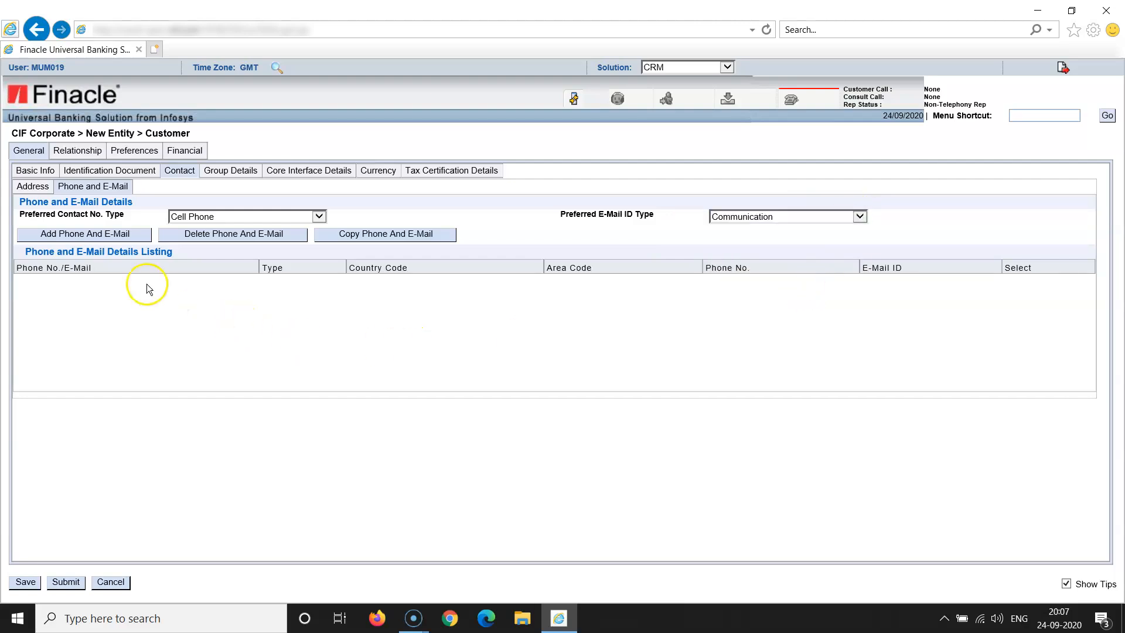
Add and save a Cell Phone entry with country code 91
{"action": "left_click", "coordinate": [86, 236]}
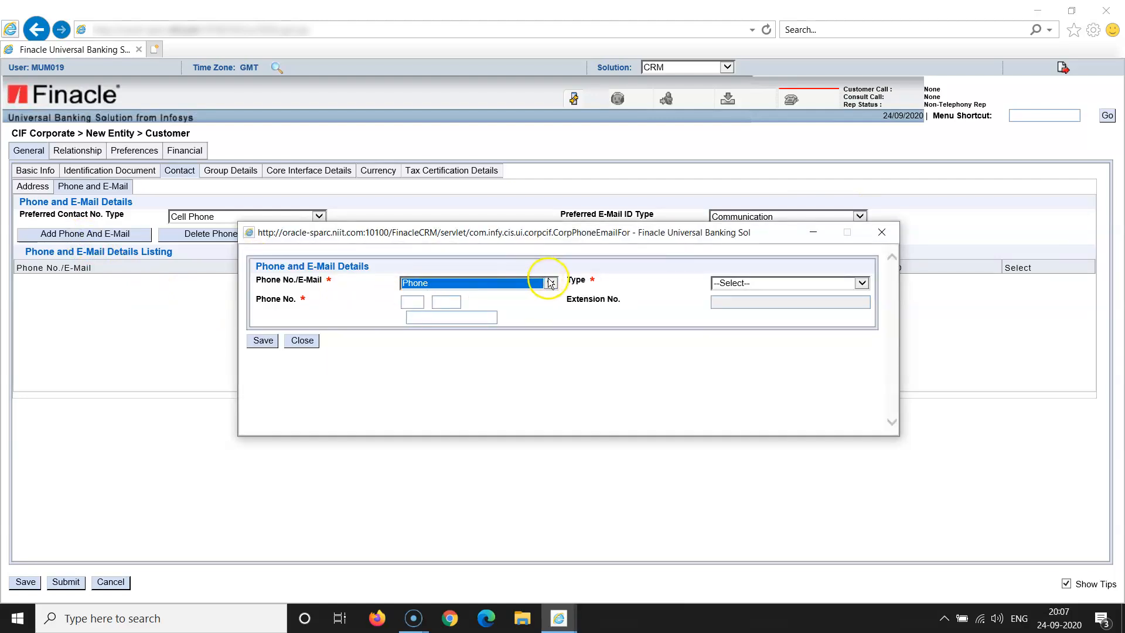
{"action": "left_click", "coordinate": [862, 284]}
{"action": "left_click", "coordinate": [855, 295]}
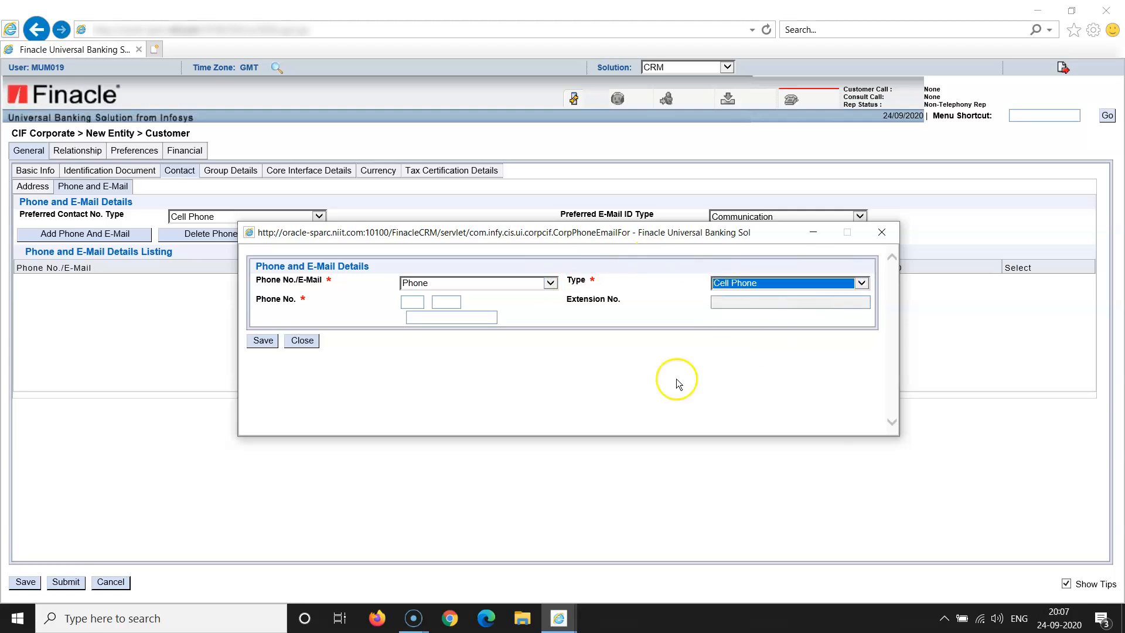
{"action": "left_click", "coordinate": [412, 302]}
{"action": "type", "text": "9"}
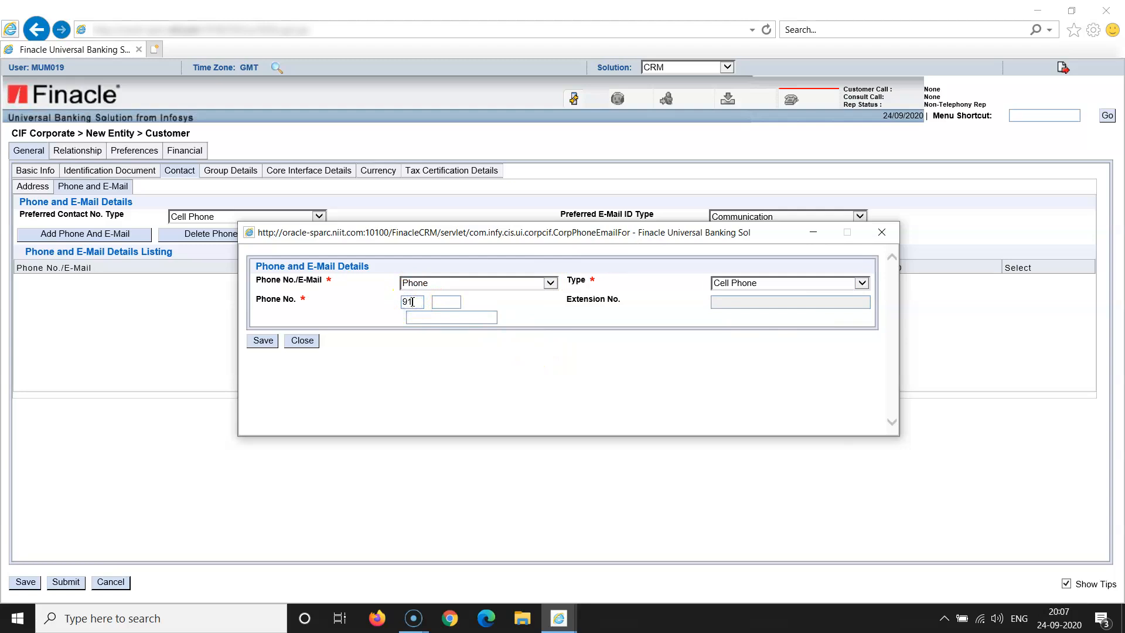
{"action": "type", "text": "1"}
{"action": "left_click", "coordinate": [268, 343]}
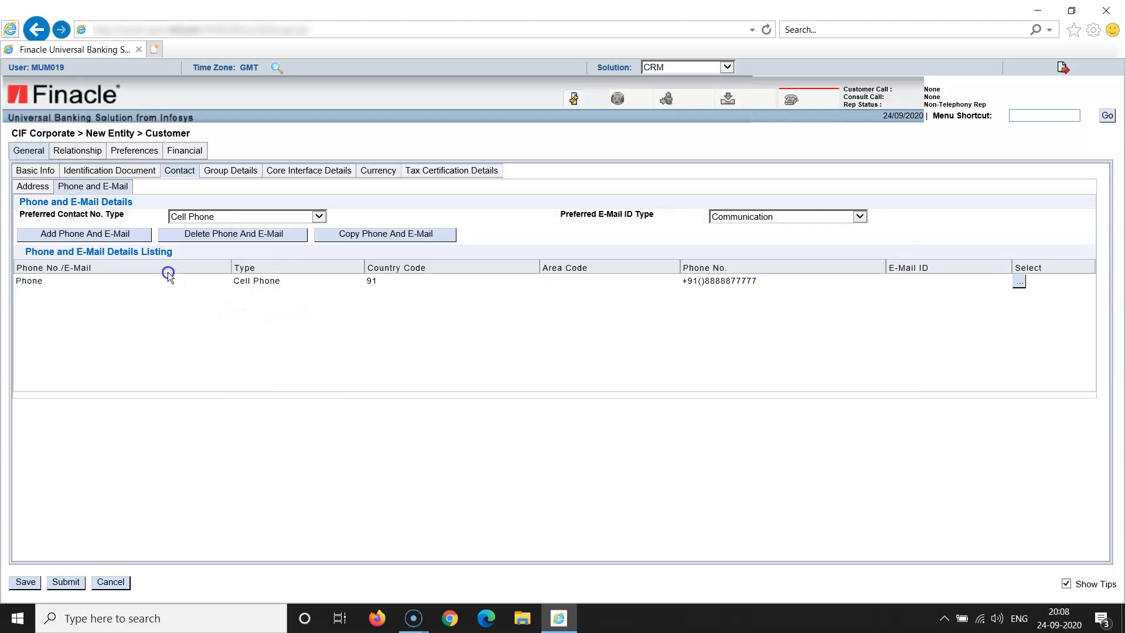
{"action": "left_click", "coordinate": [84, 234]}
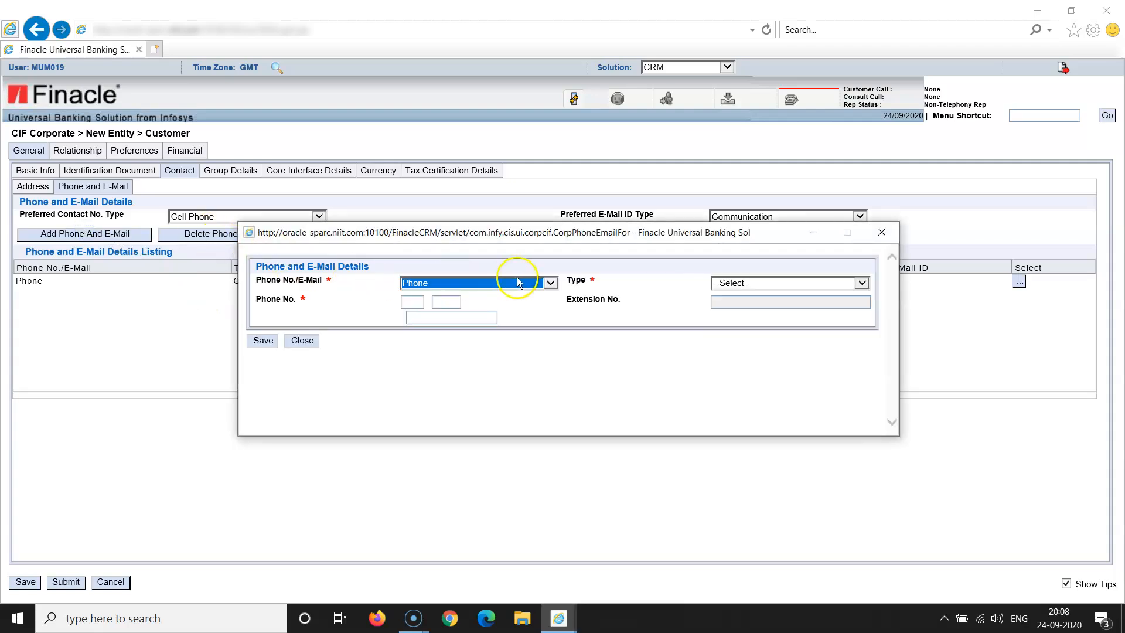
Save a Communication-type E-mail entry holding the customer's e-mail address
{"action": "left_click", "coordinate": [551, 283]}
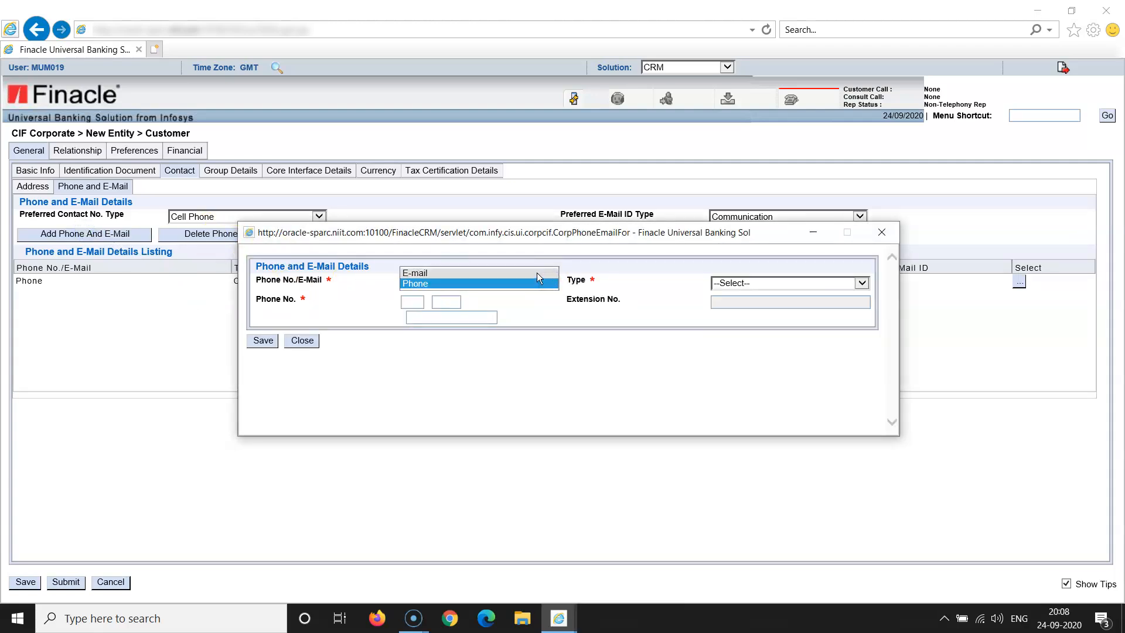
{"action": "left_click", "coordinate": [537, 272]}
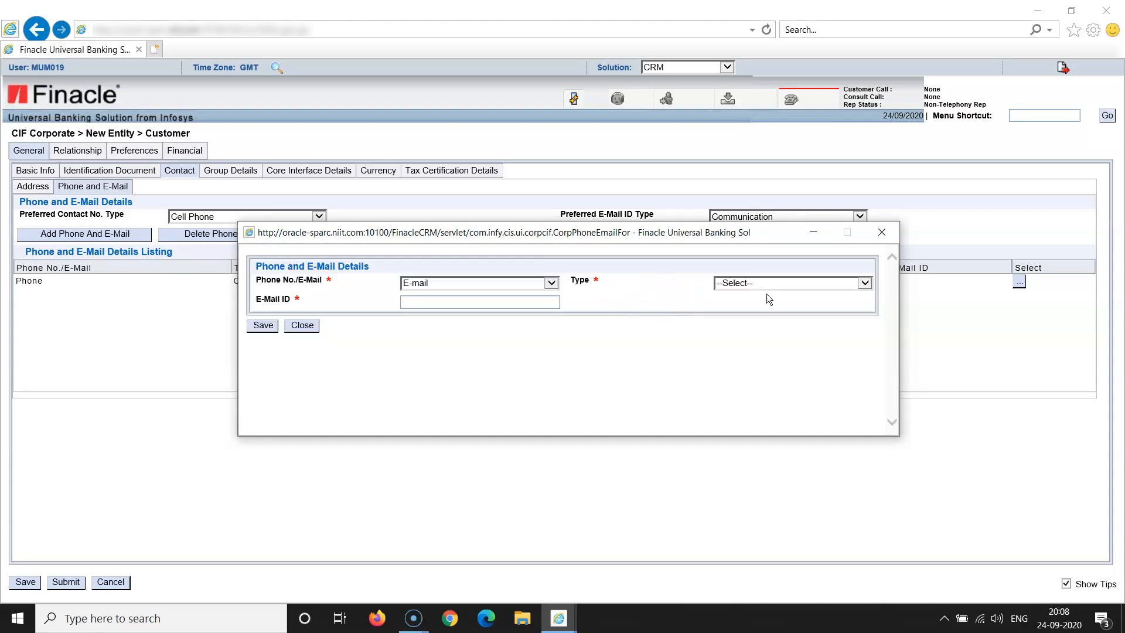
{"action": "left_click", "coordinate": [866, 283]}
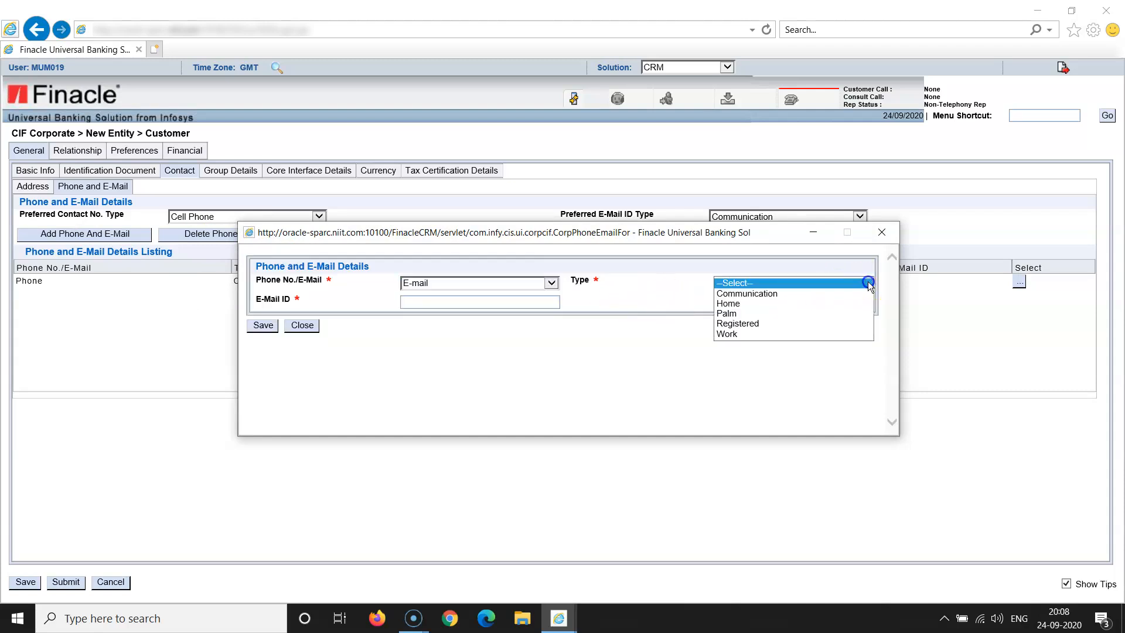
{"action": "left_click", "coordinate": [838, 293]}
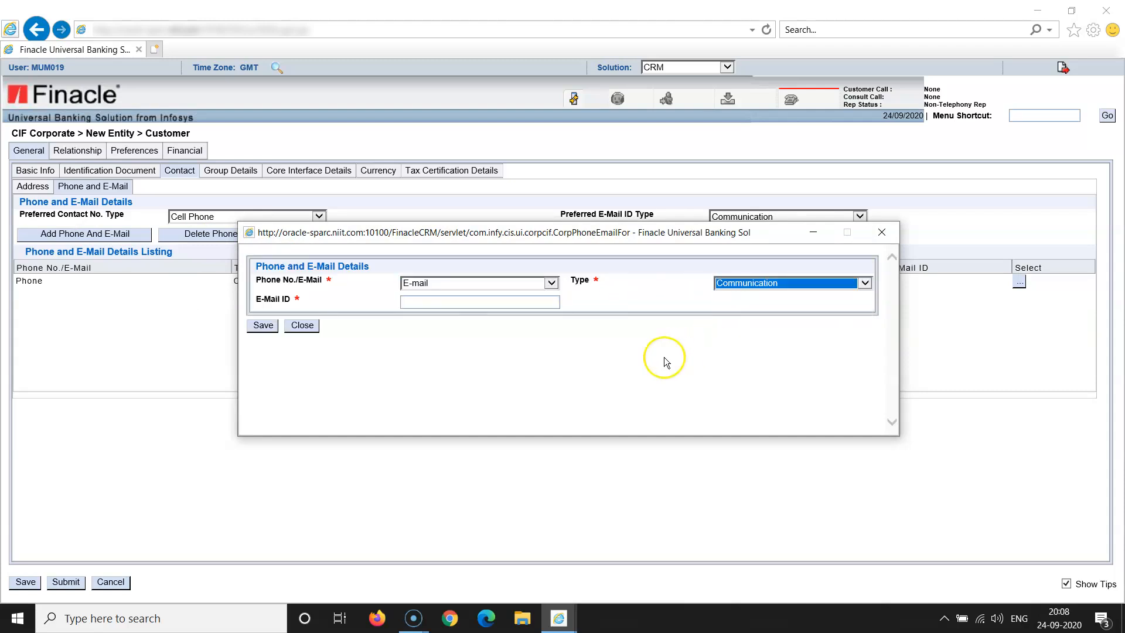
{"action": "left_click", "coordinate": [428, 303]}
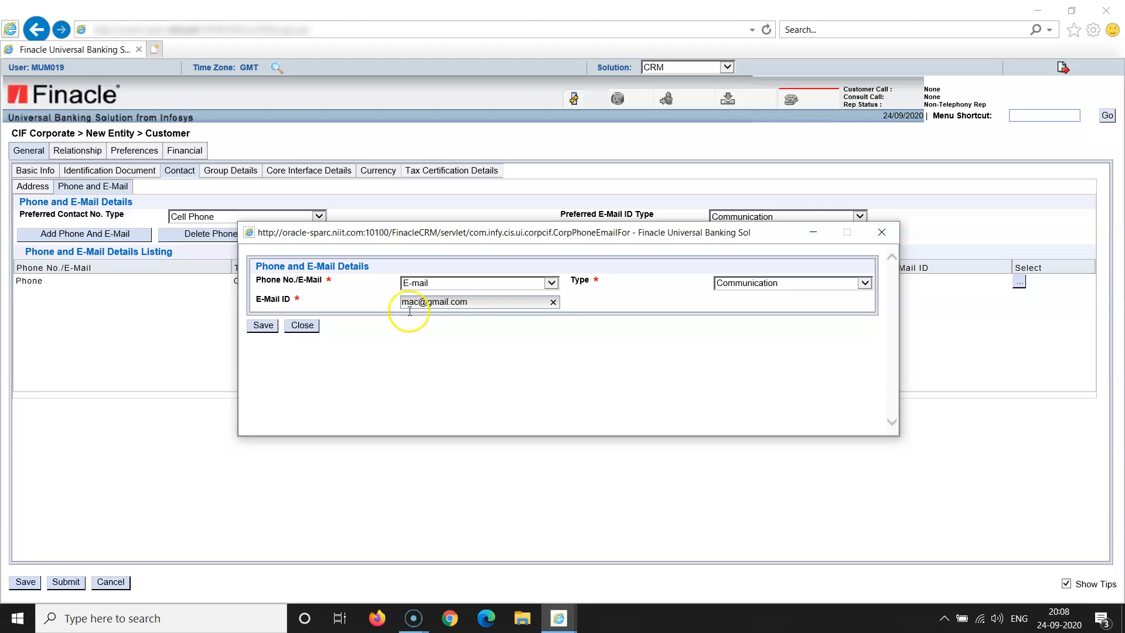
{"action": "left_click", "coordinate": [265, 327]}
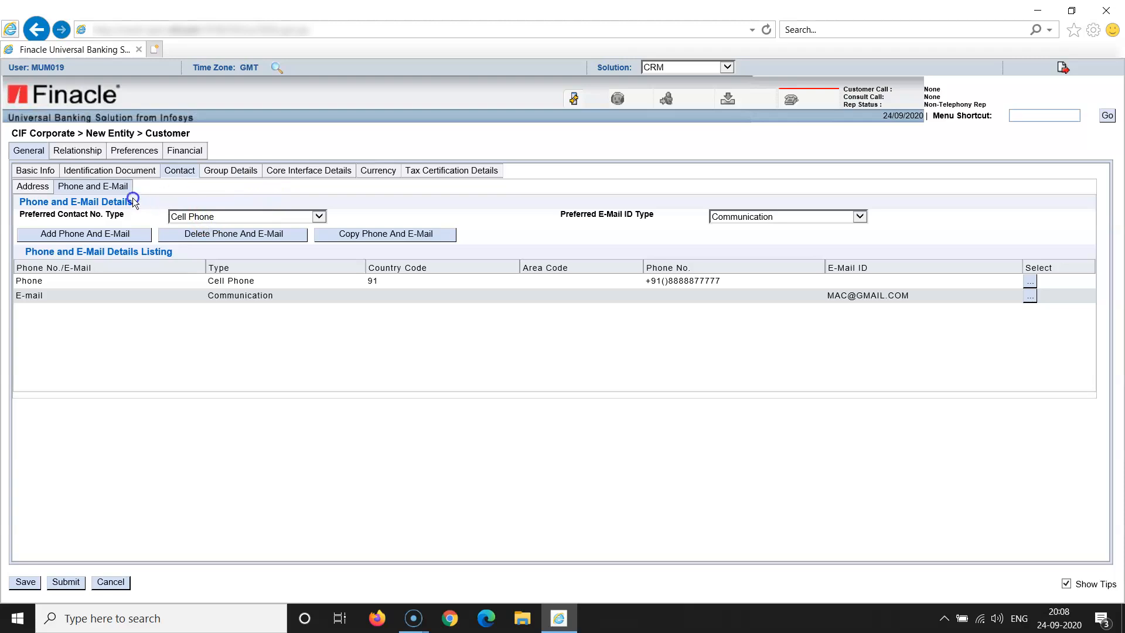
{"action": "left_click", "coordinate": [94, 173]}
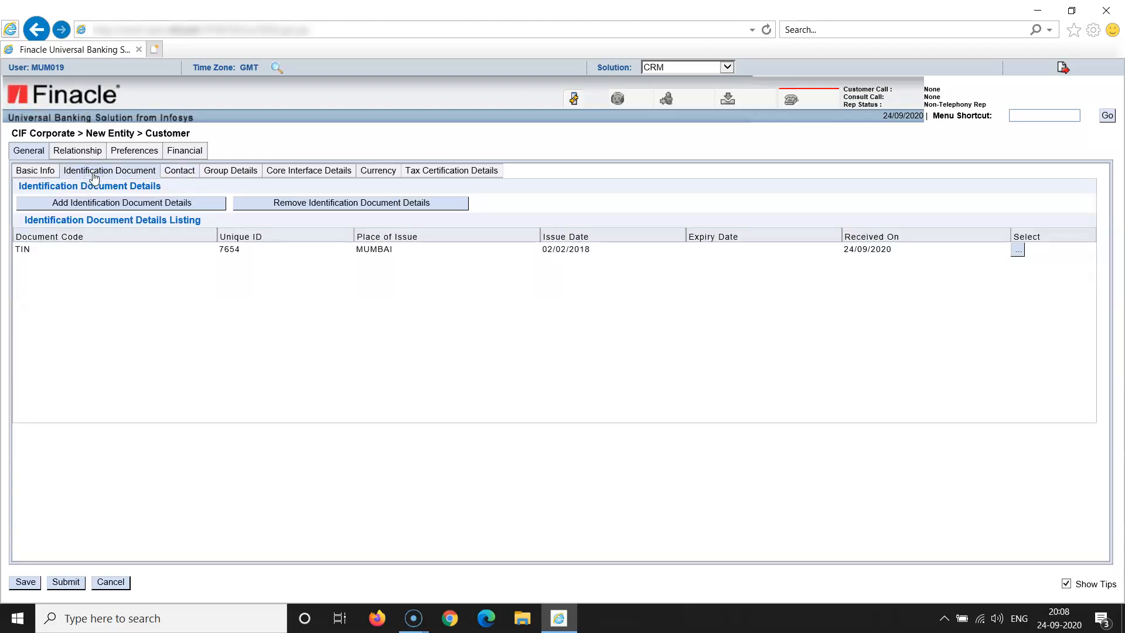
Browse the Contact, Group Details and Core Interface Details tabs, ending on Currency details
{"action": "left_click", "coordinate": [183, 175]}
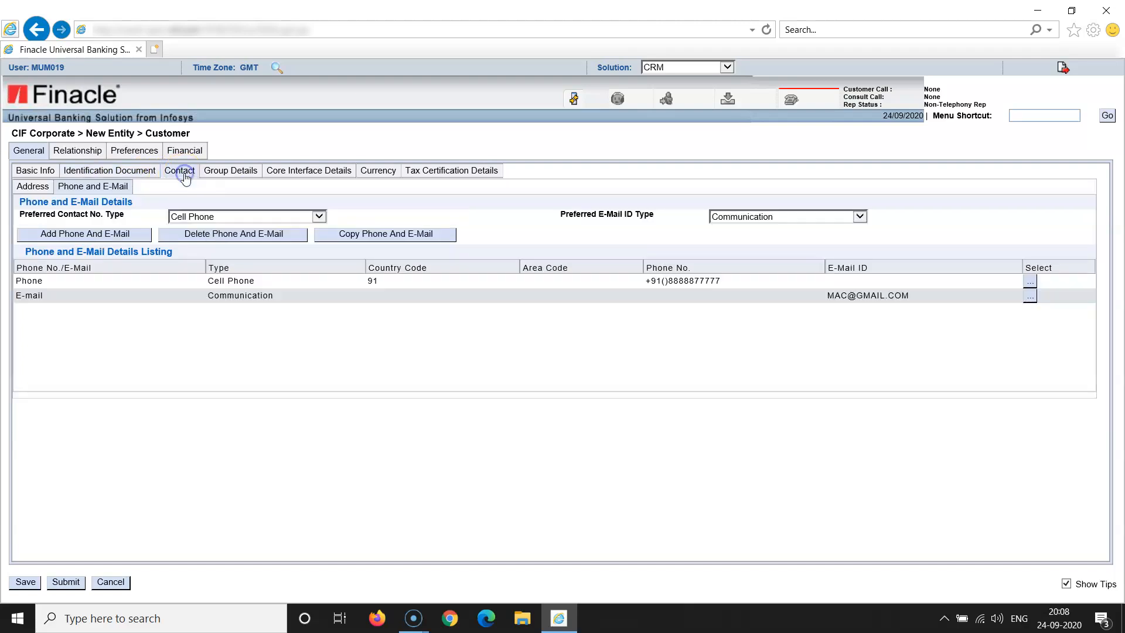
{"action": "left_click", "coordinate": [221, 175]}
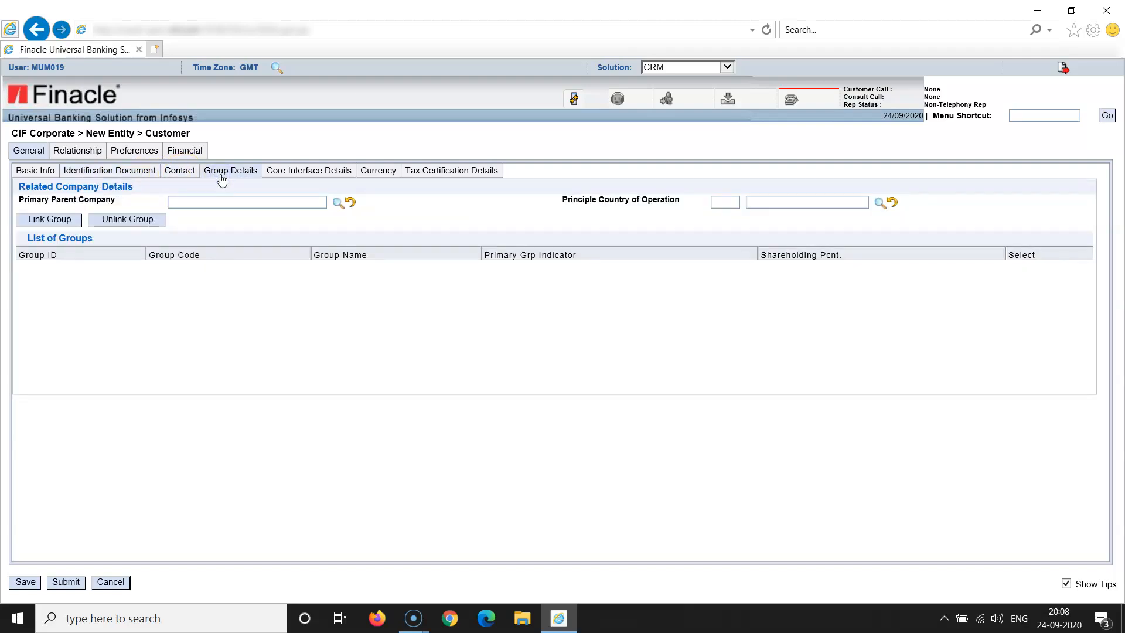
{"action": "left_click", "coordinate": [296, 176]}
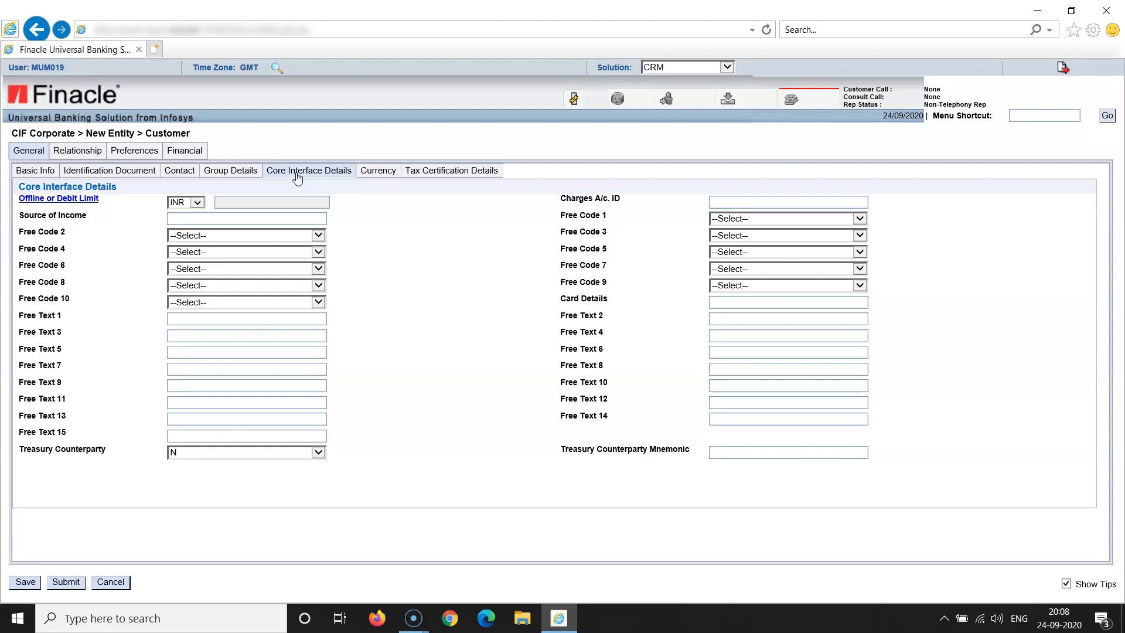
{"action": "left_click", "coordinate": [378, 171]}
Save an INR currency entry with 0% discounts and tax, then view Relationship details
{"action": "left_click", "coordinate": [60, 193]}
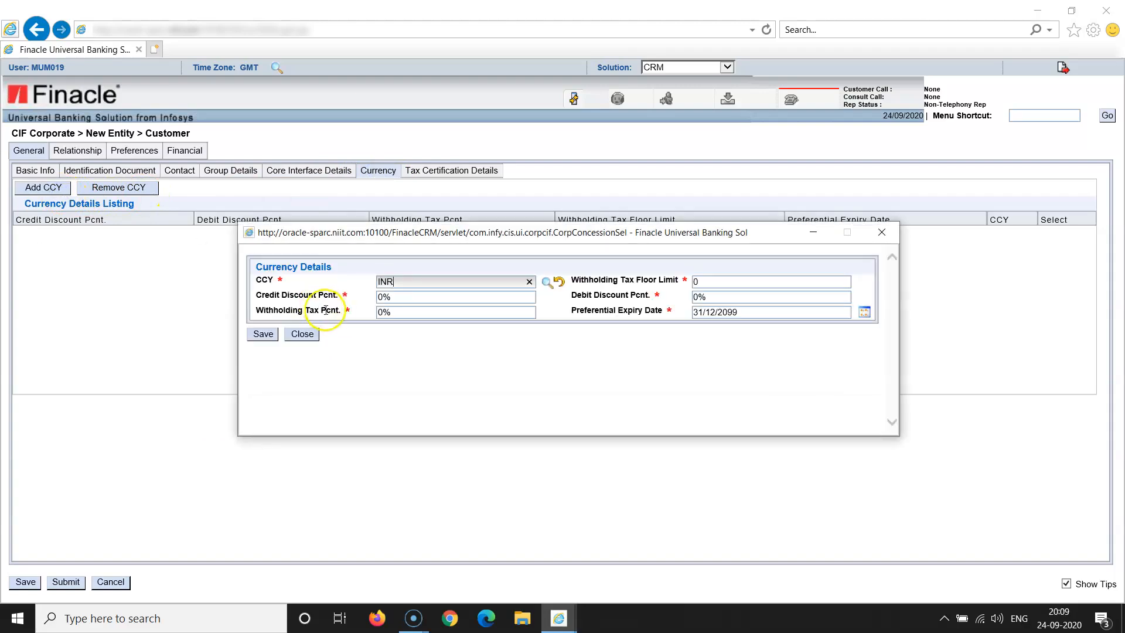
{"action": "left_click", "coordinate": [262, 335]}
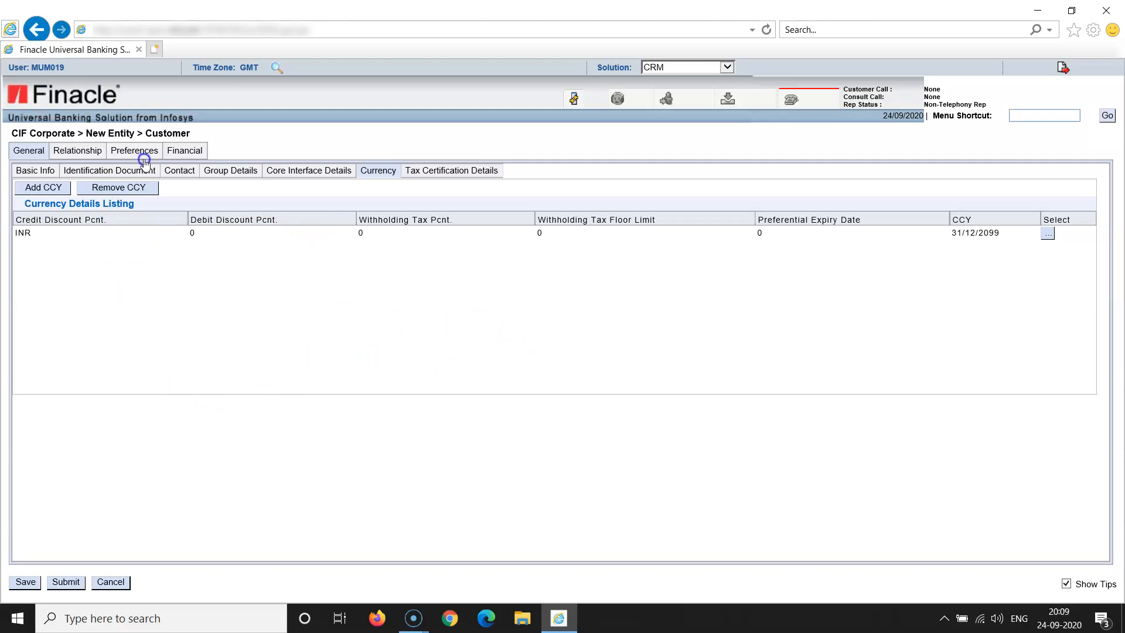
{"action": "left_click", "coordinate": [71, 151]}
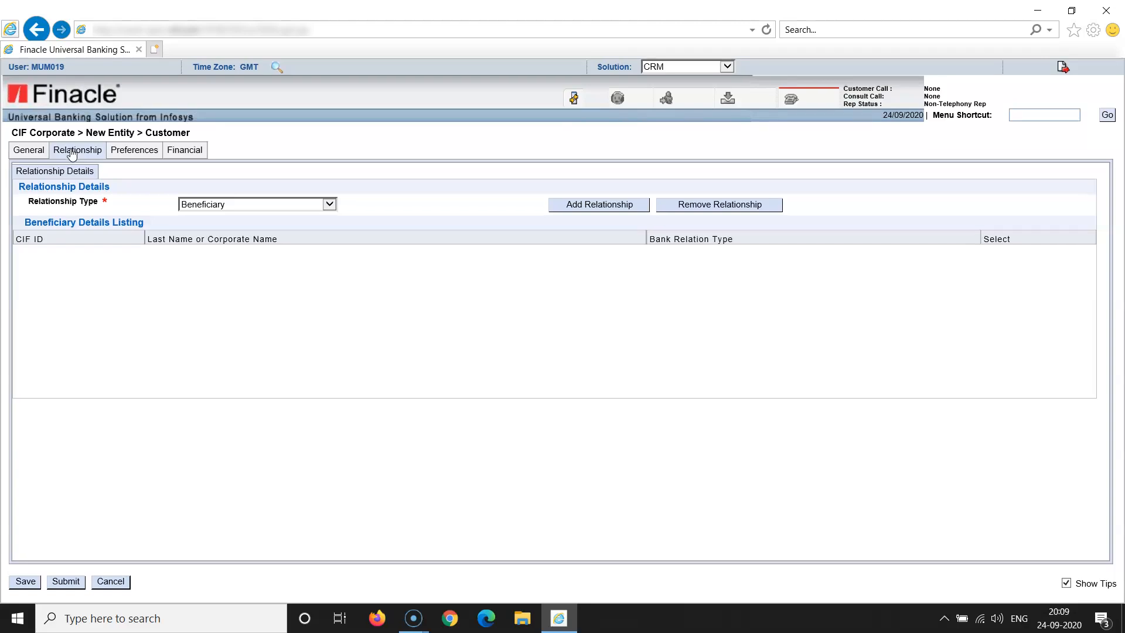
Leave the relationship type set to Beneficiary
{"action": "left_click", "coordinate": [329, 205]}
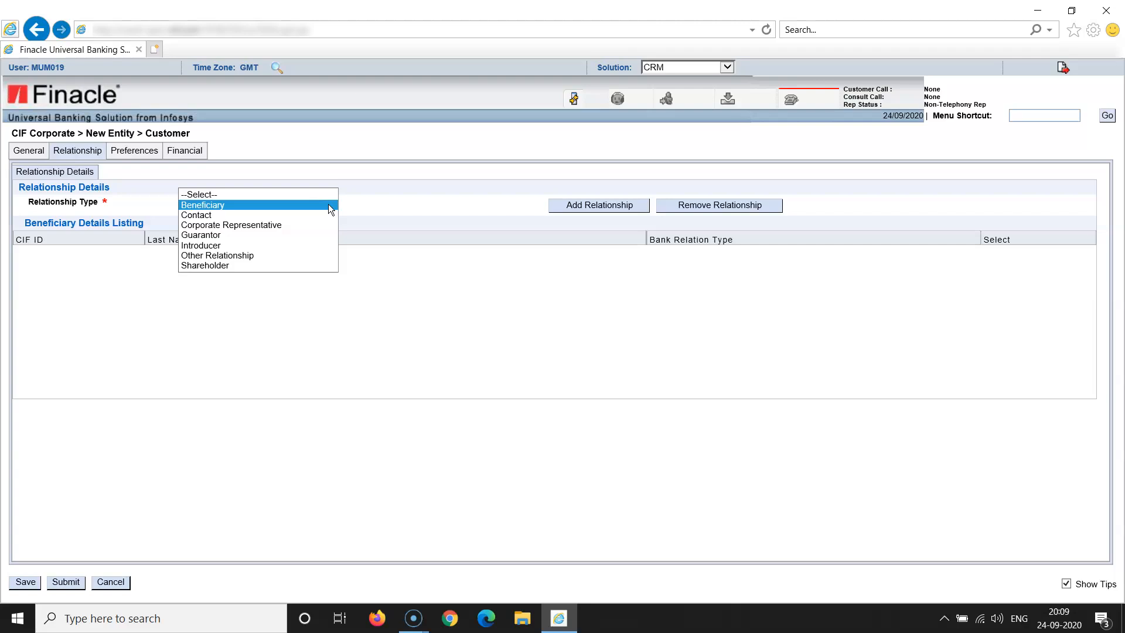
{"action": "left_click", "coordinate": [328, 204]}
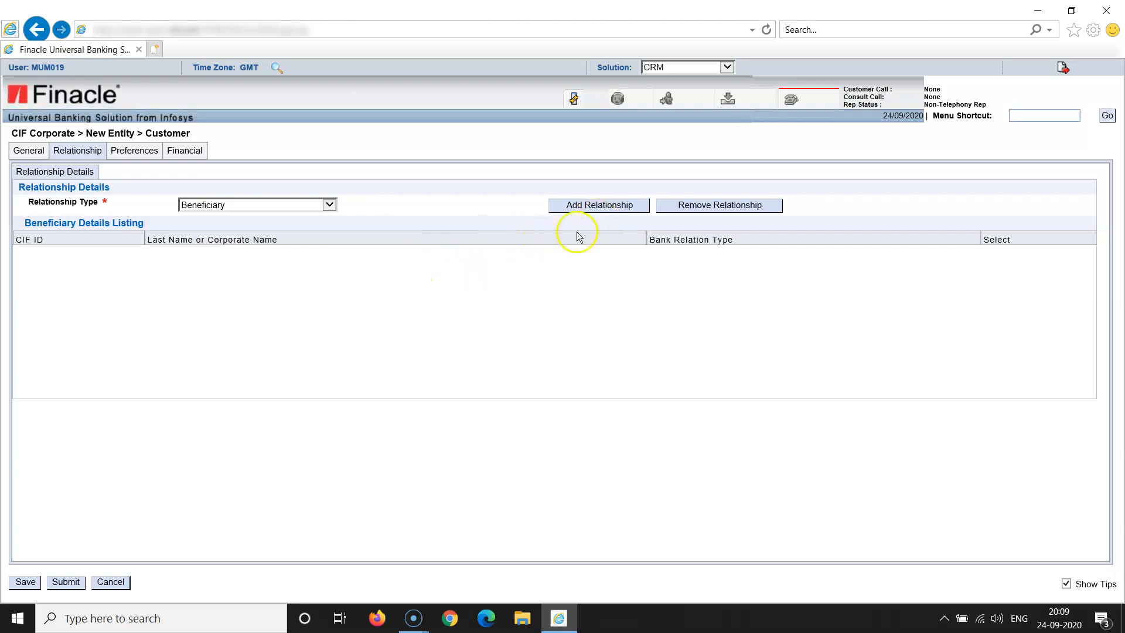
{"action": "left_click", "coordinate": [331, 207]}
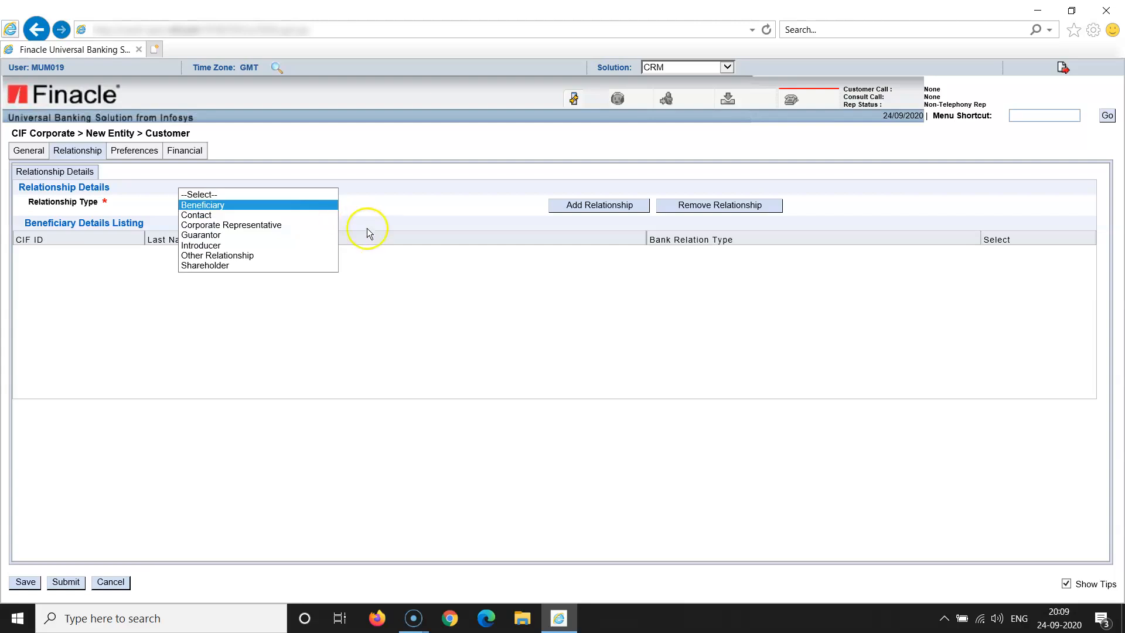
{"action": "left_click", "coordinate": [403, 282]}
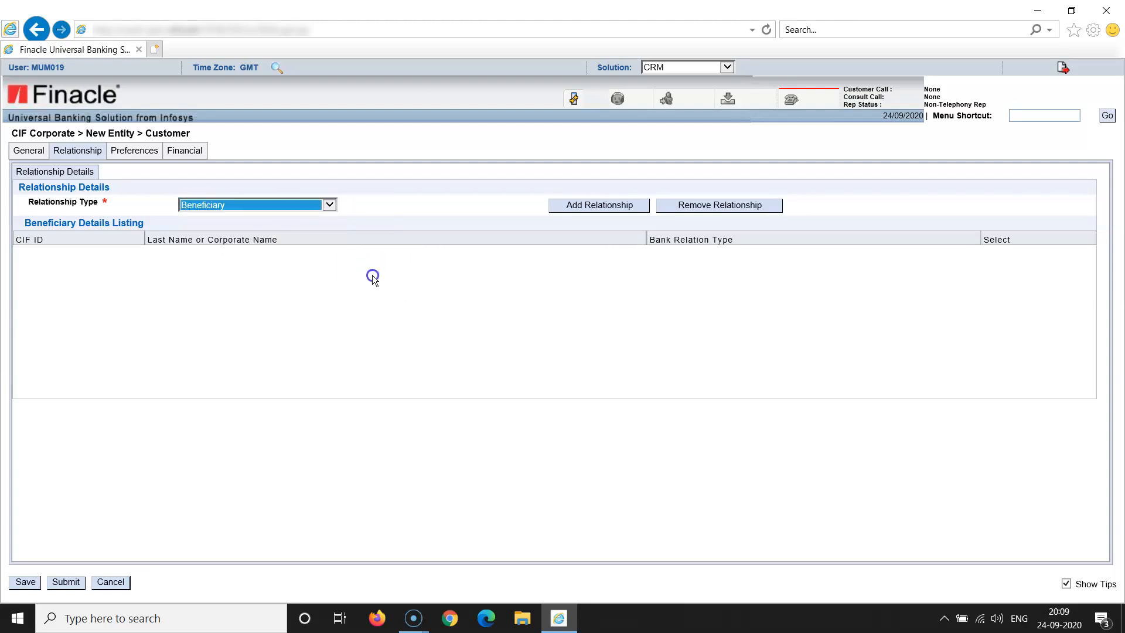
Glance over Preferences and Financial details, then return to the General details
{"action": "left_click", "coordinate": [148, 153]}
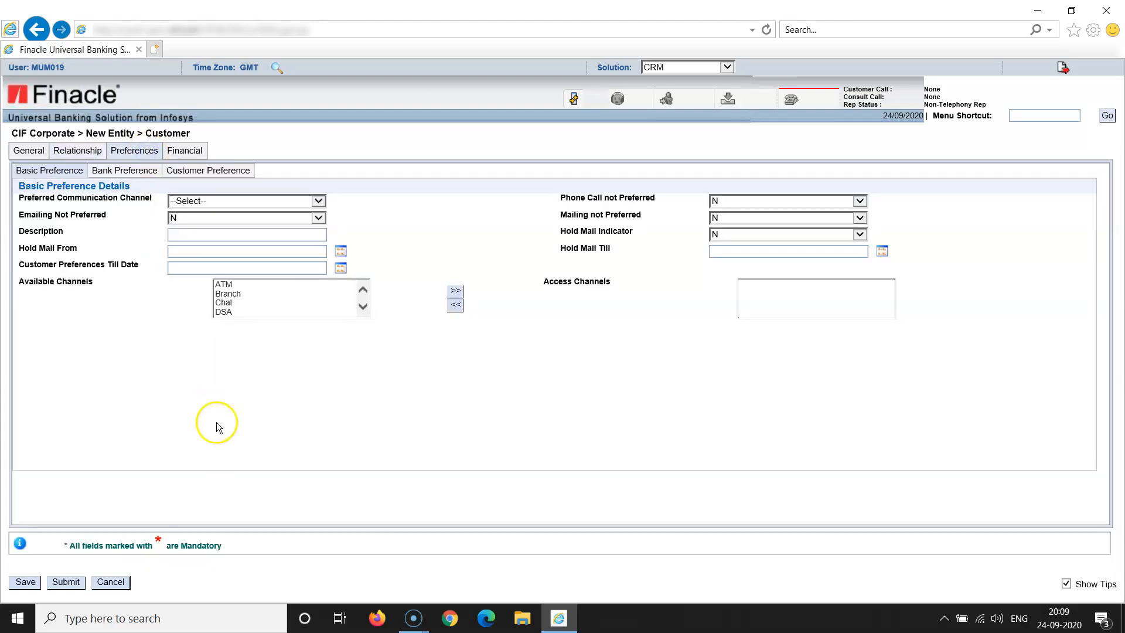
{"action": "left_click", "coordinate": [319, 202]}
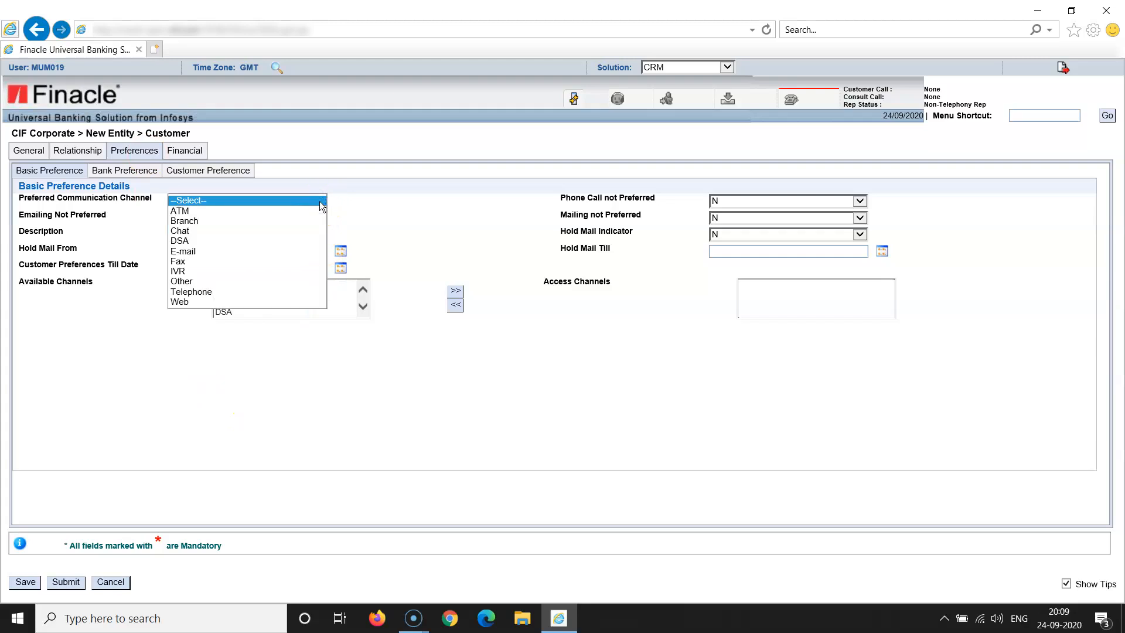
{"action": "left_click", "coordinate": [384, 232]}
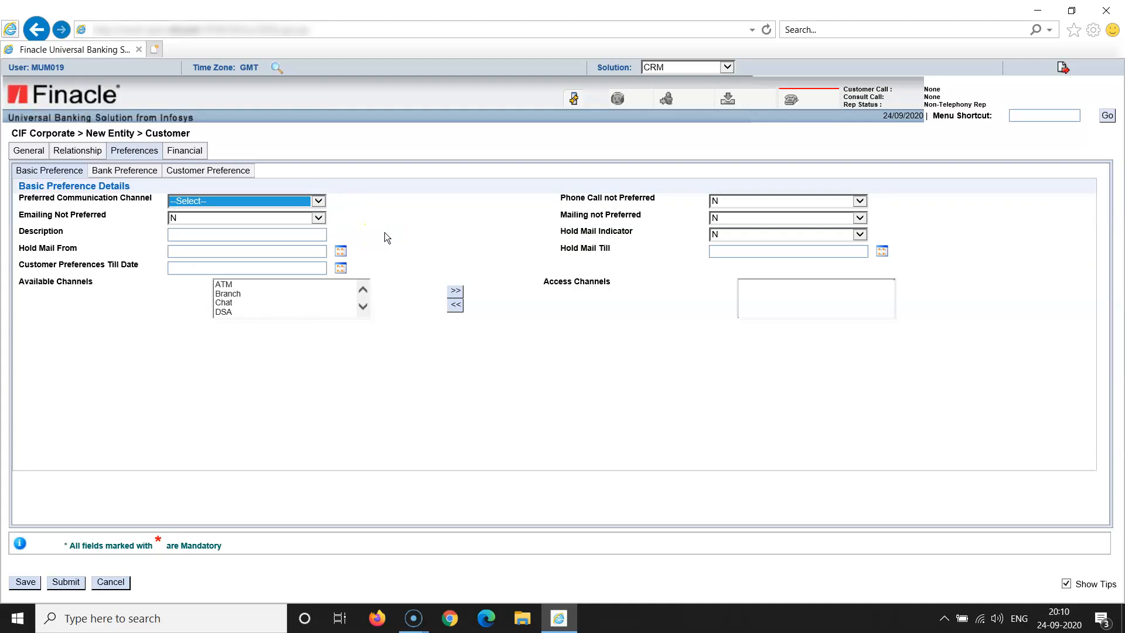
{"action": "left_click", "coordinate": [197, 152]}
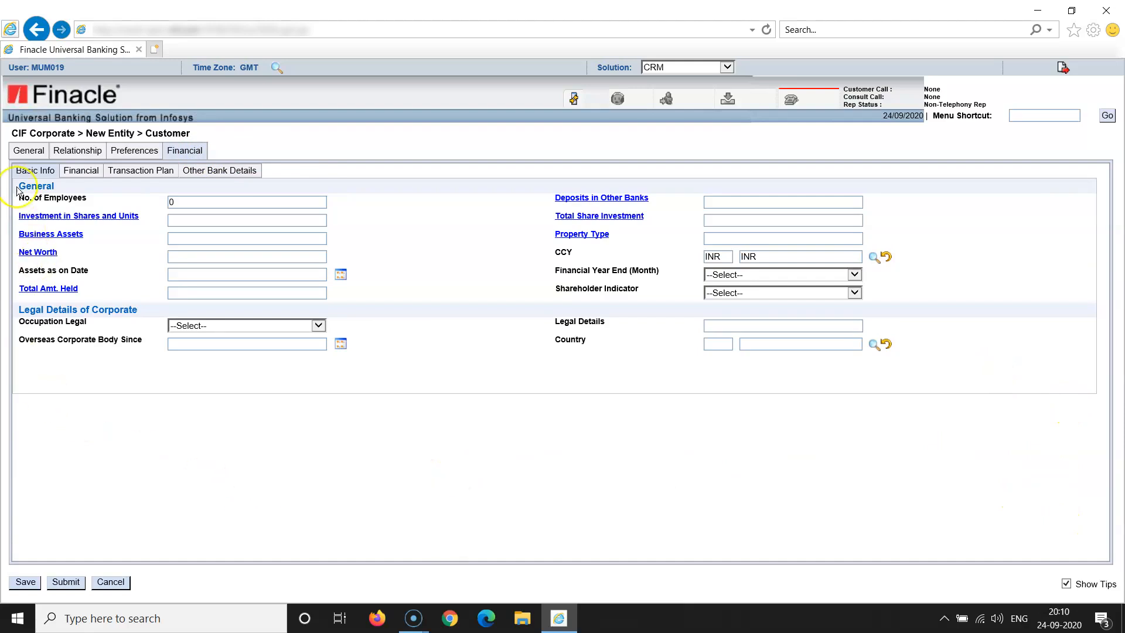
{"action": "left_click", "coordinate": [27, 151]}
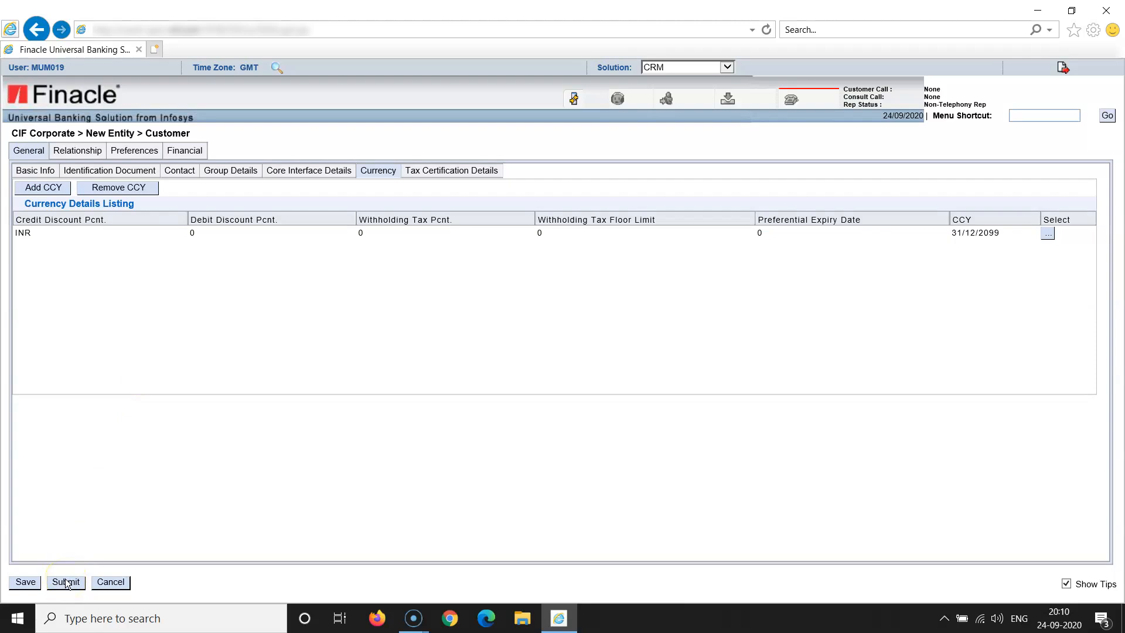
Choose N for Foreign A/c. Tax Reporting Required under Tax Certification, then submit the customer
{"action": "left_click", "coordinate": [459, 175]}
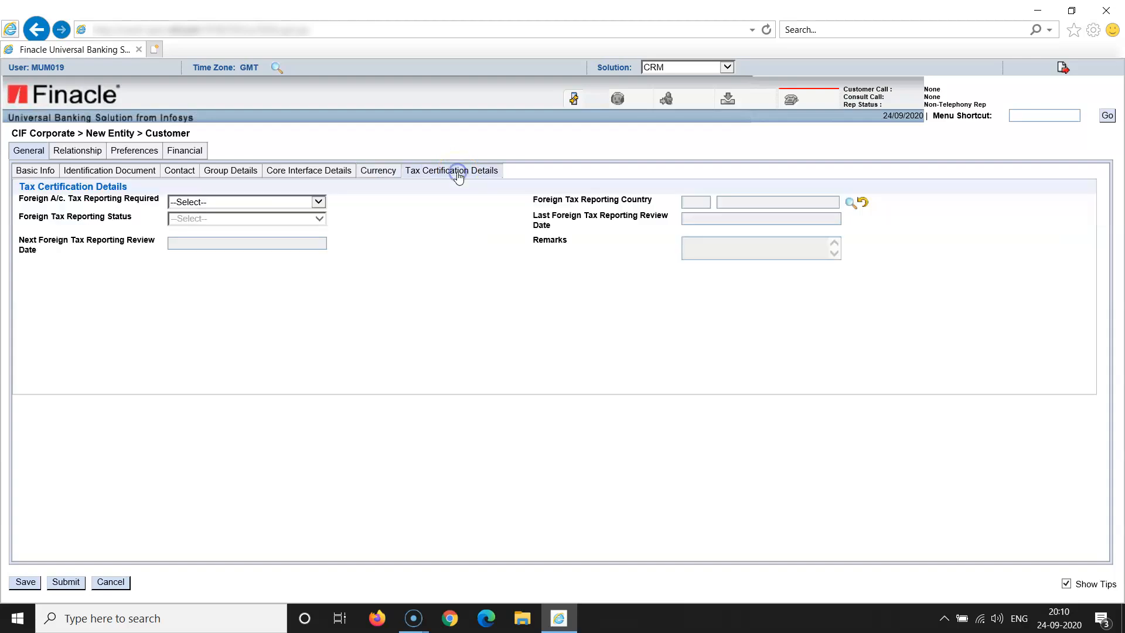
{"action": "left_click", "coordinate": [319, 202]}
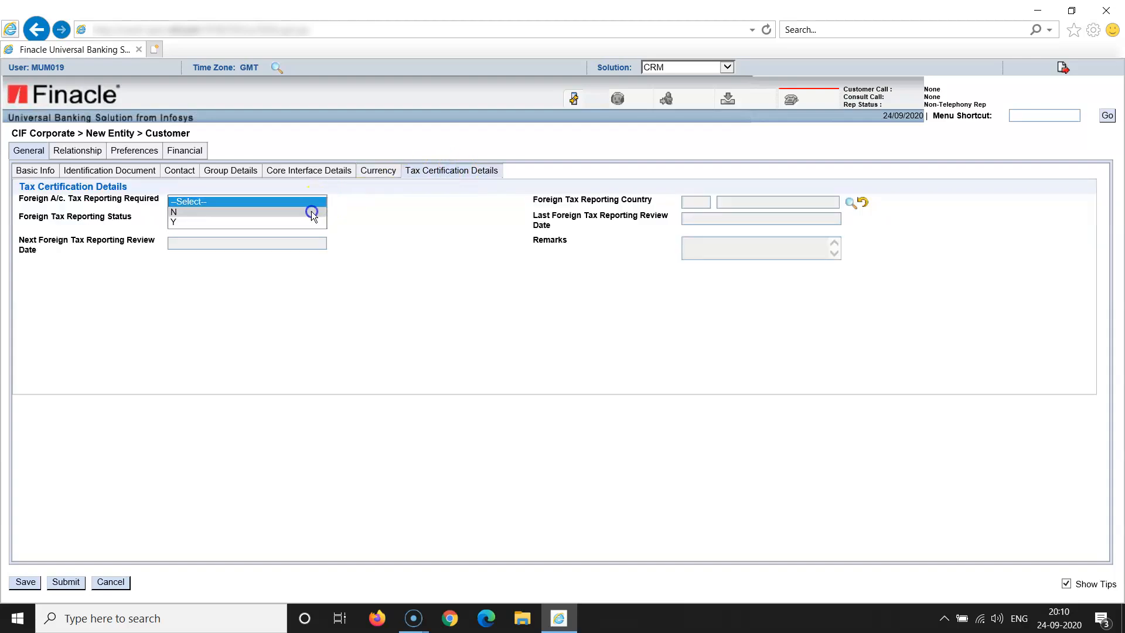
{"action": "left_click", "coordinate": [312, 211]}
{"action": "left_click", "coordinate": [422, 228]}
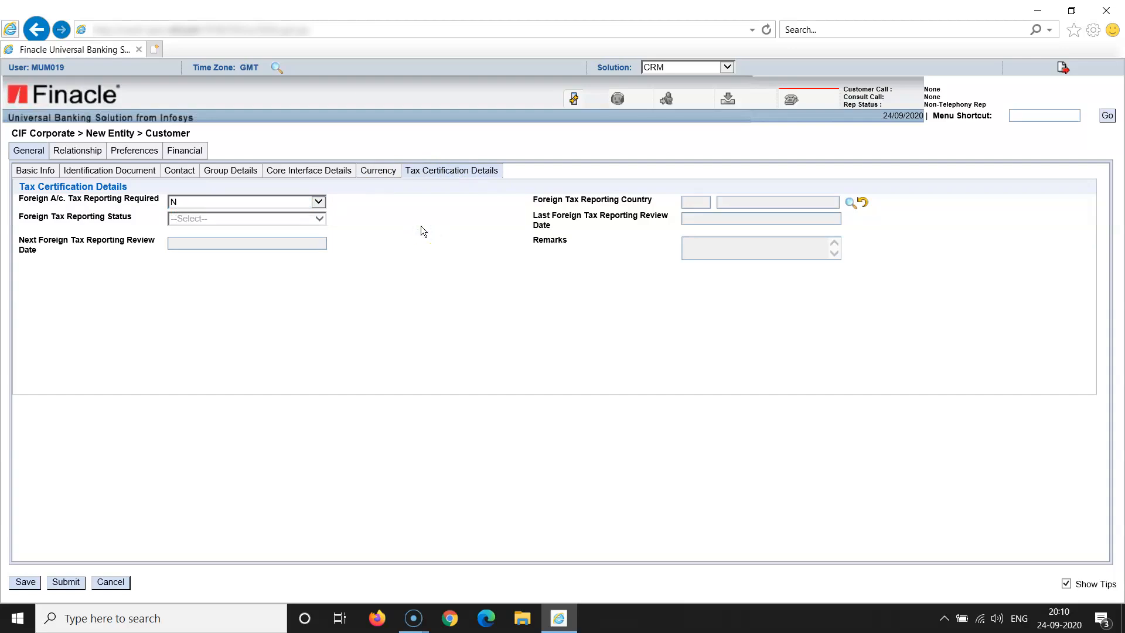
{"action": "left_click", "coordinate": [61, 581]}
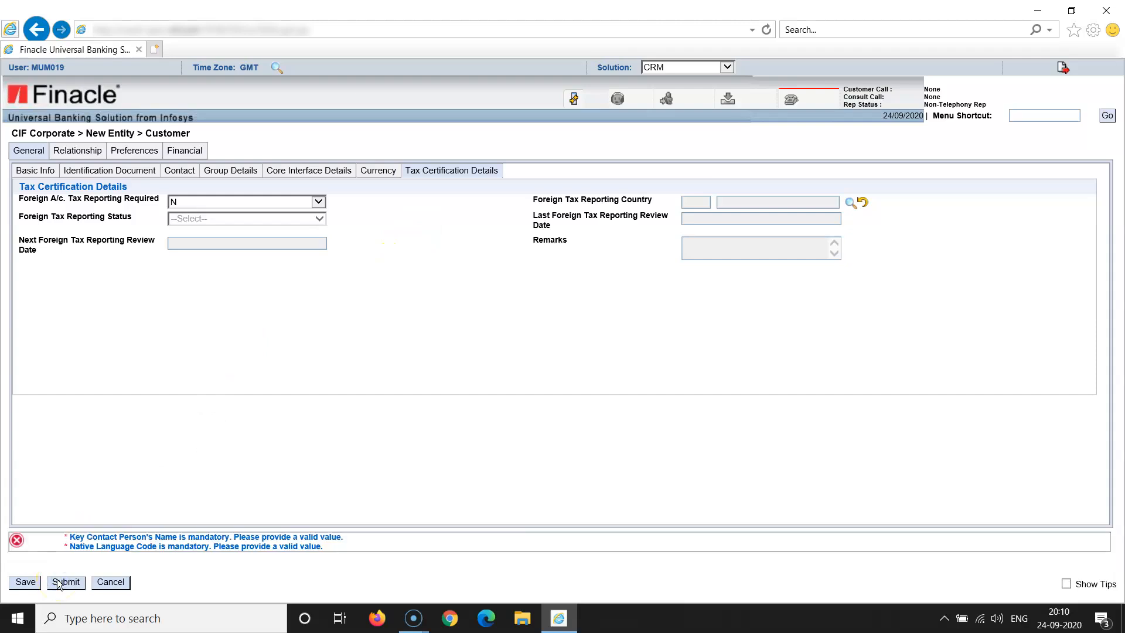
Enter the key contact person's full name in the field flagged by the validation error
{"action": "left_click", "coordinate": [116, 536]}
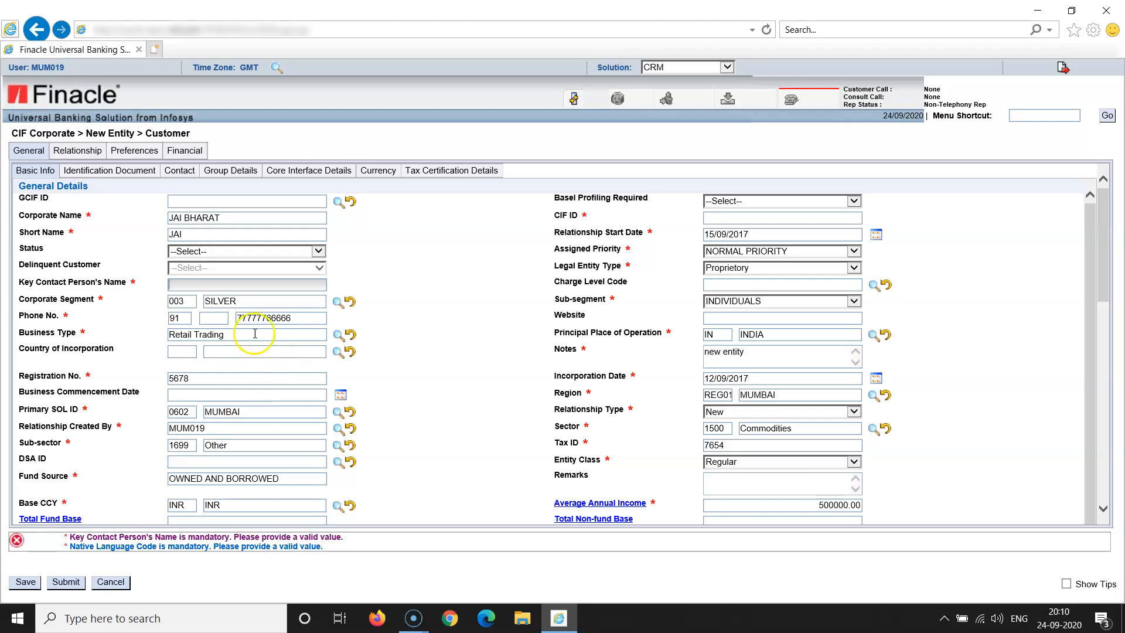
{"action": "left_click", "coordinate": [218, 286]}
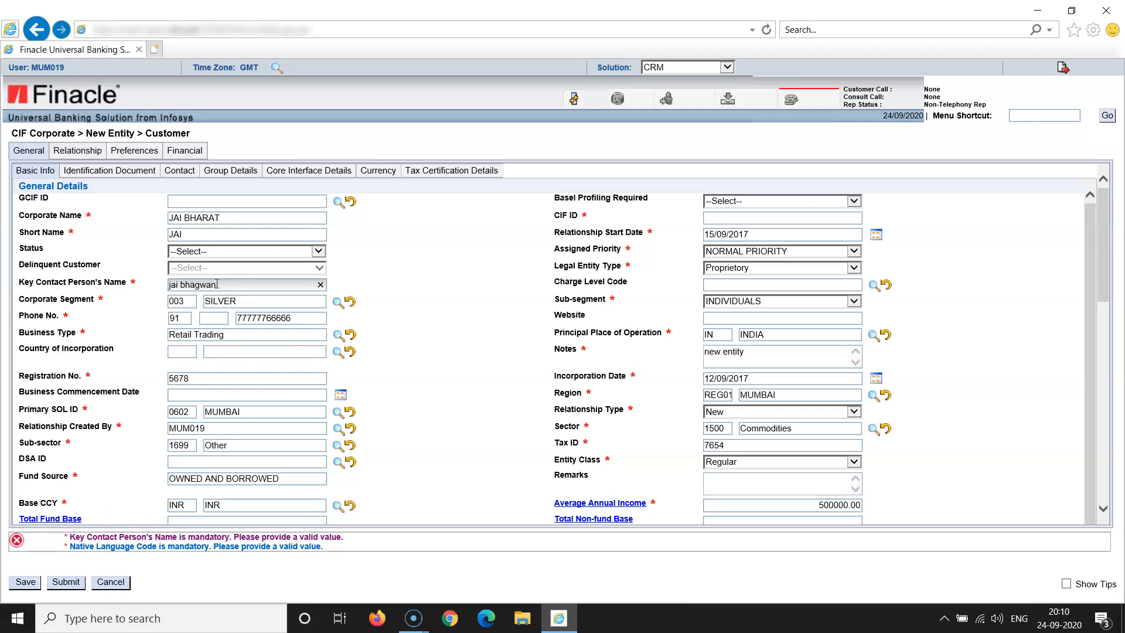
{"action": "left_click", "coordinate": [392, 319]}
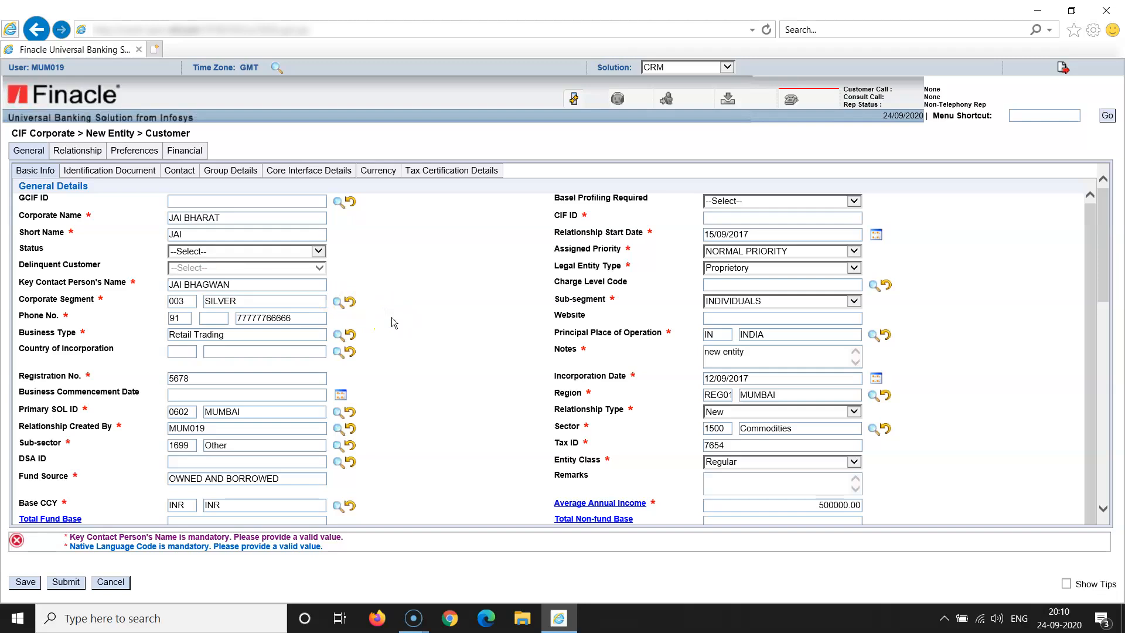
Set the missing Native Language Code to INFENG
{"action": "left_click", "coordinate": [180, 550]}
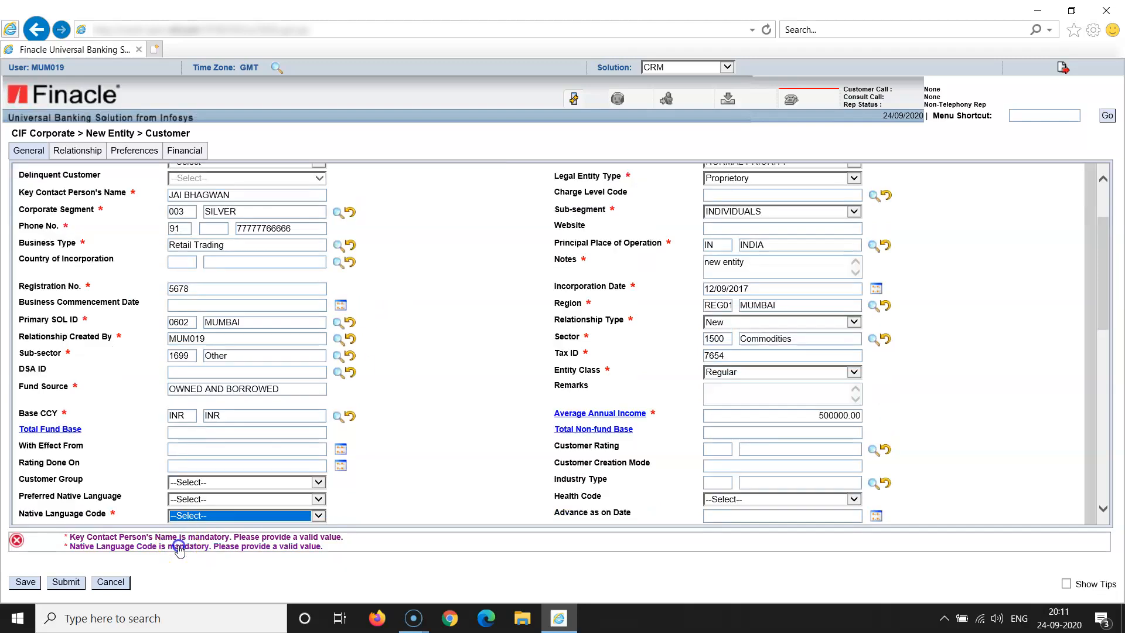
{"action": "left_click", "coordinate": [319, 515]}
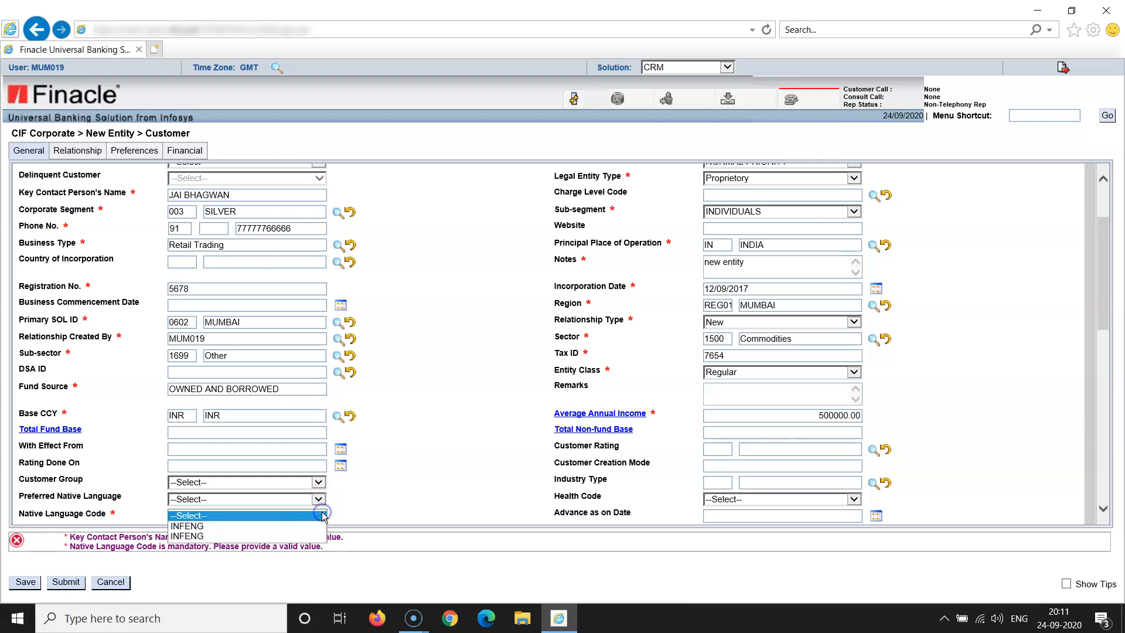
{"action": "left_click", "coordinate": [297, 523]}
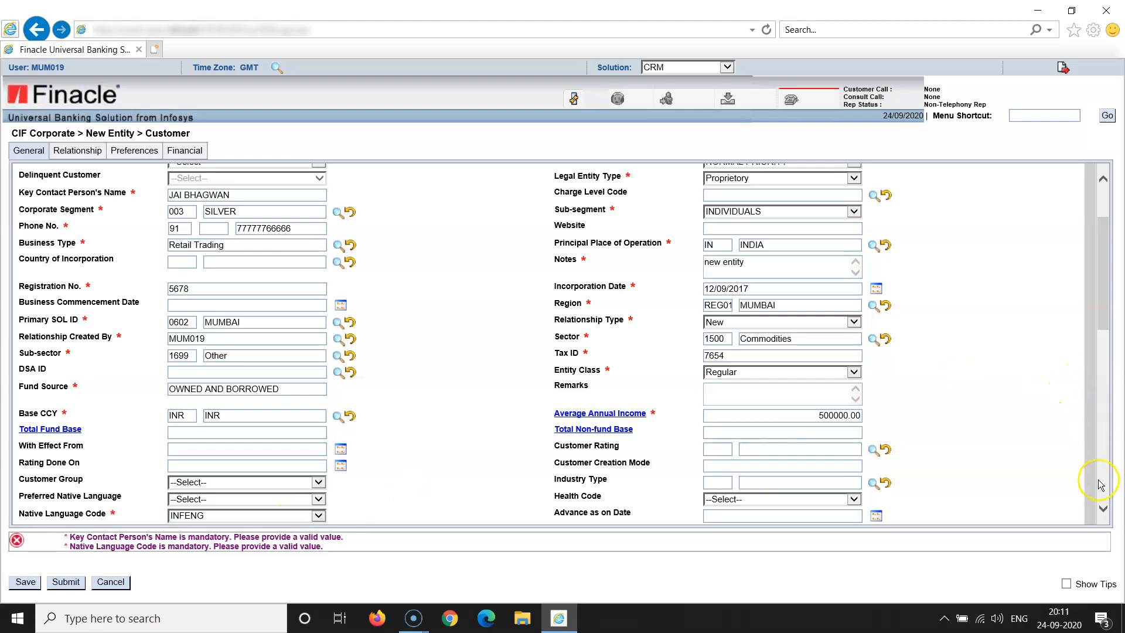
{"action": "left_click", "coordinate": [1104, 510]}
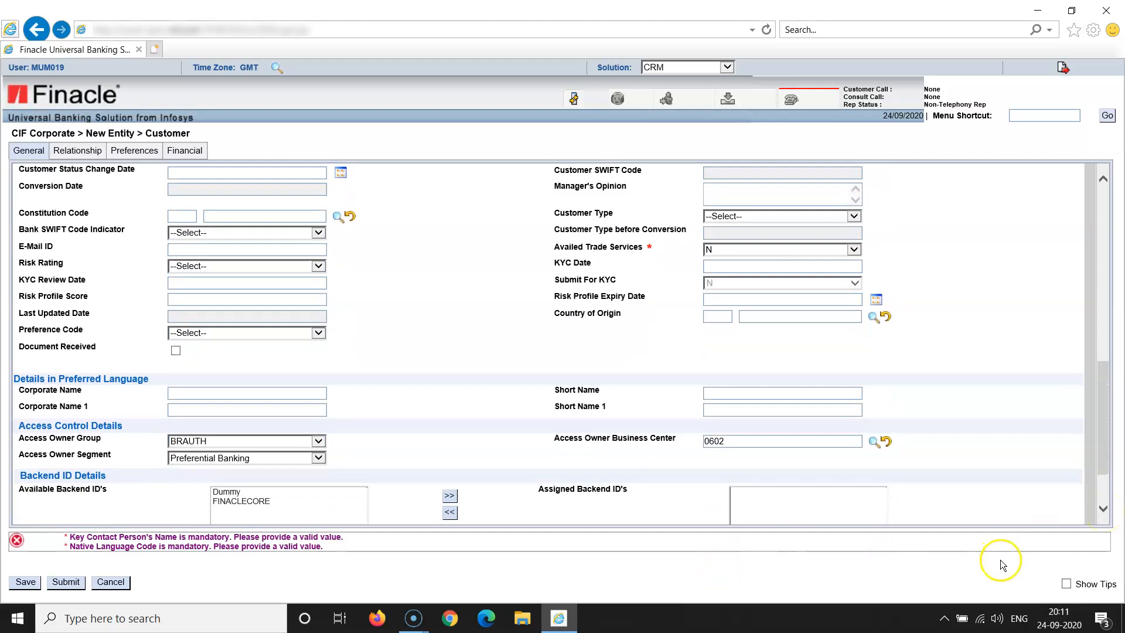
Submit the corporate customer record, accepting the segment access notice and the CIF ID success message
{"action": "left_click", "coordinate": [65, 582]}
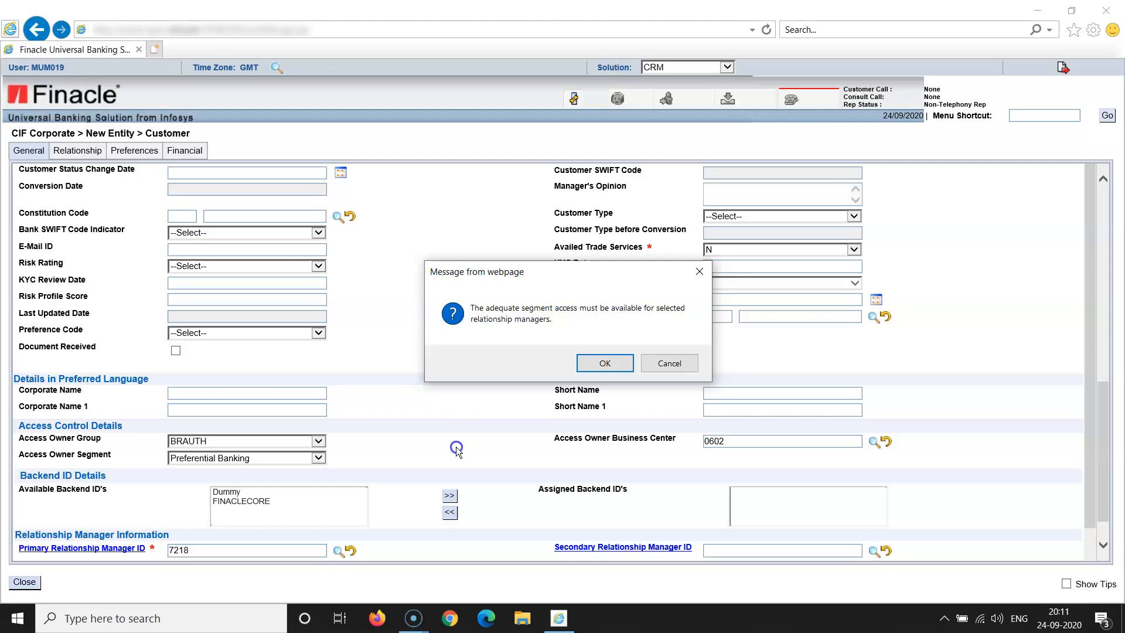
{"action": "left_click", "coordinate": [610, 363]}
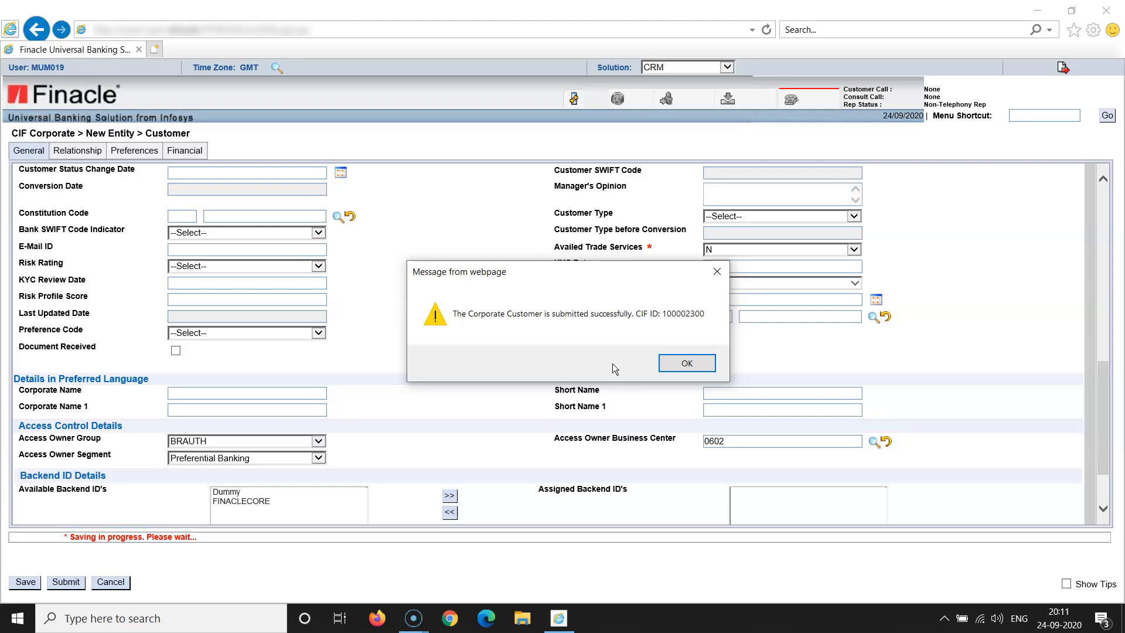
{"action": "left_click", "coordinate": [695, 362]}
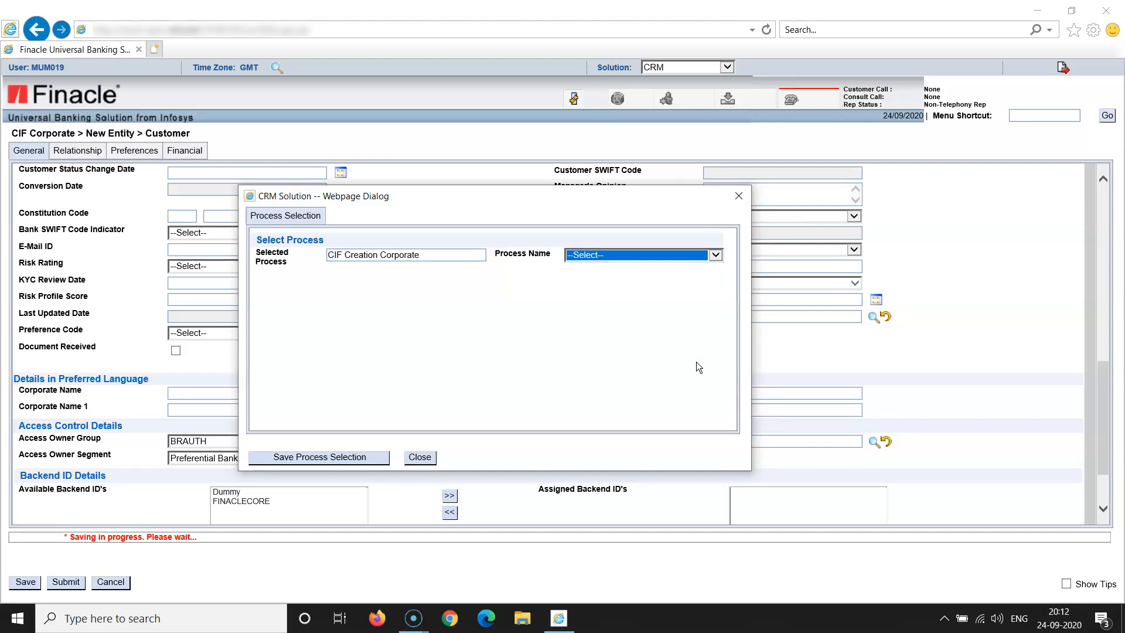
Try saving the process selection with no process name chosen, dismissing both error messages
{"action": "left_click", "coordinate": [654, 365]}
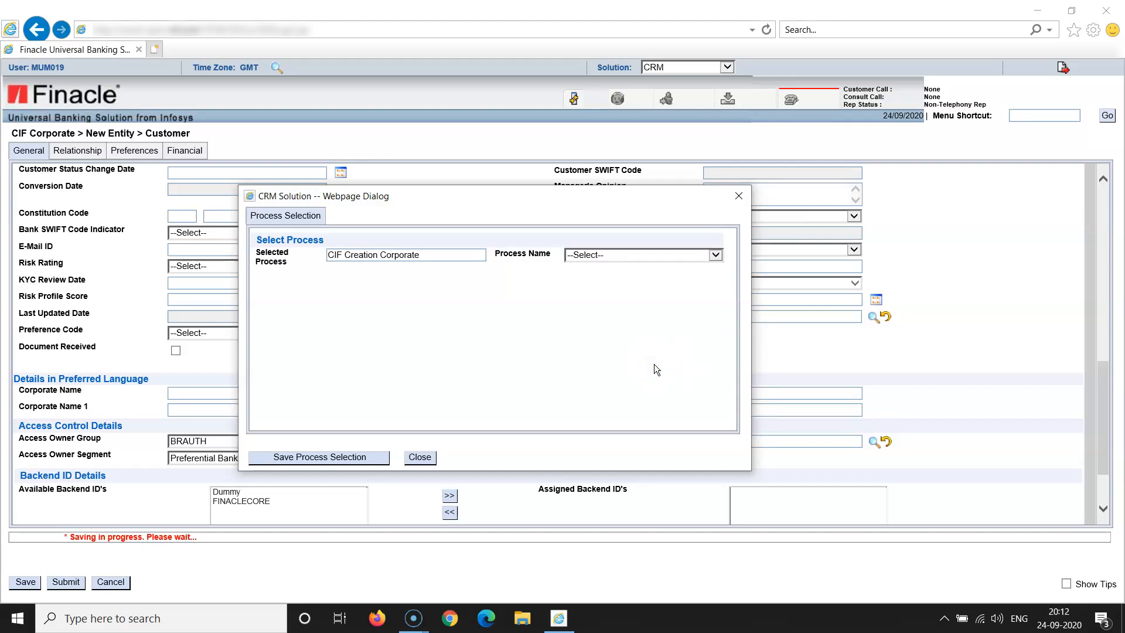
{"action": "left_click", "coordinate": [715, 255]}
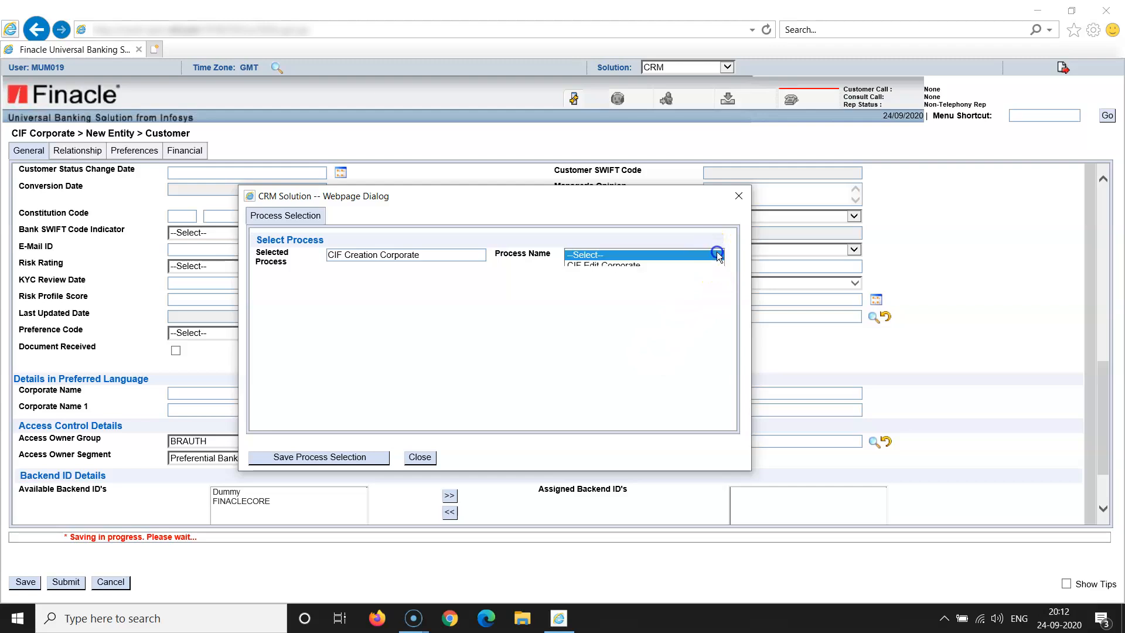
{"action": "left_click", "coordinate": [703, 312]}
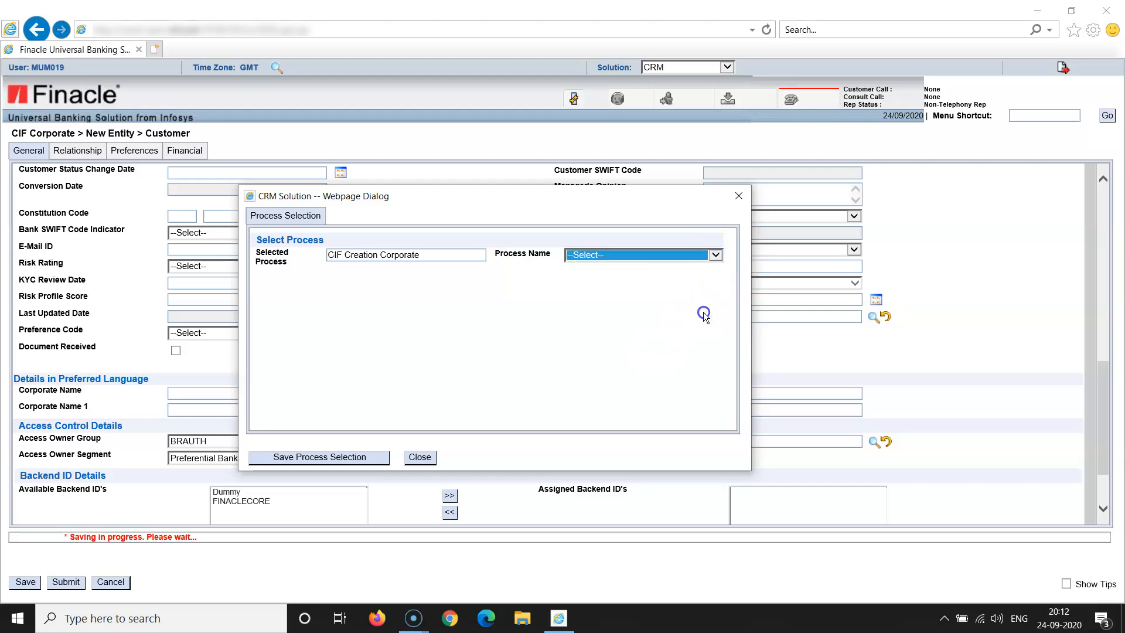
{"action": "left_click", "coordinate": [354, 458]}
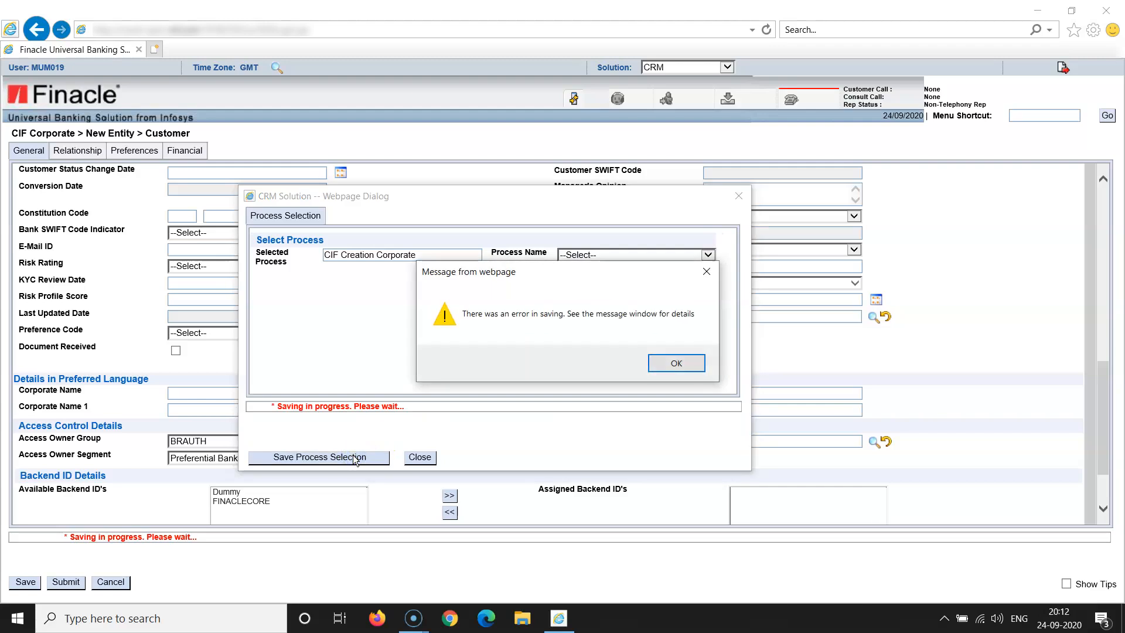
{"action": "left_click", "coordinate": [658, 369]}
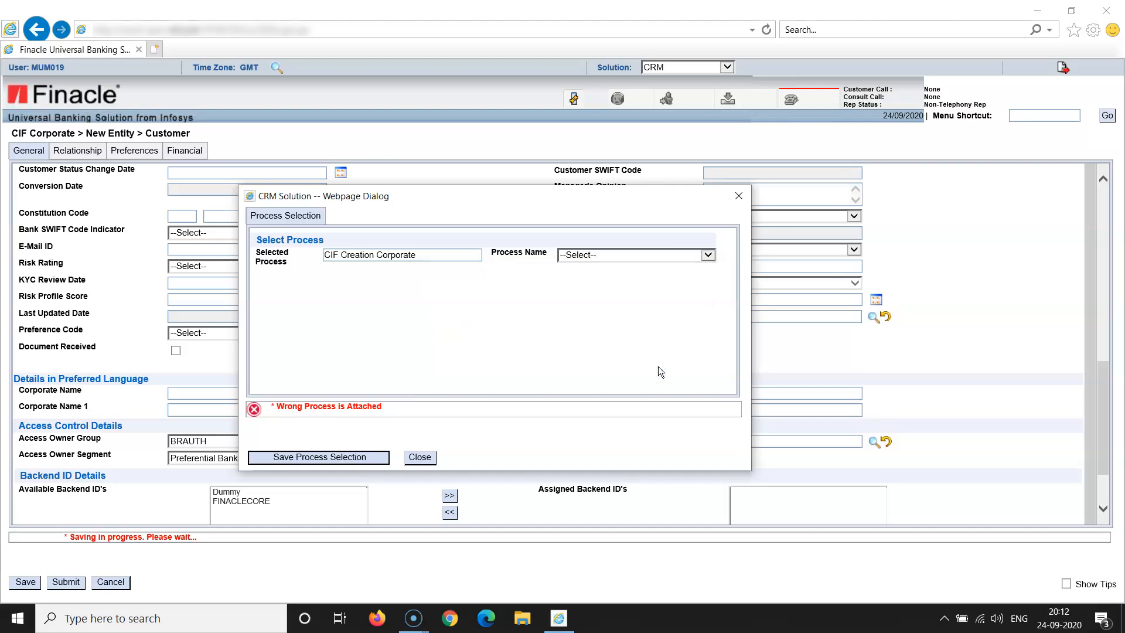
{"action": "left_click", "coordinate": [708, 256]}
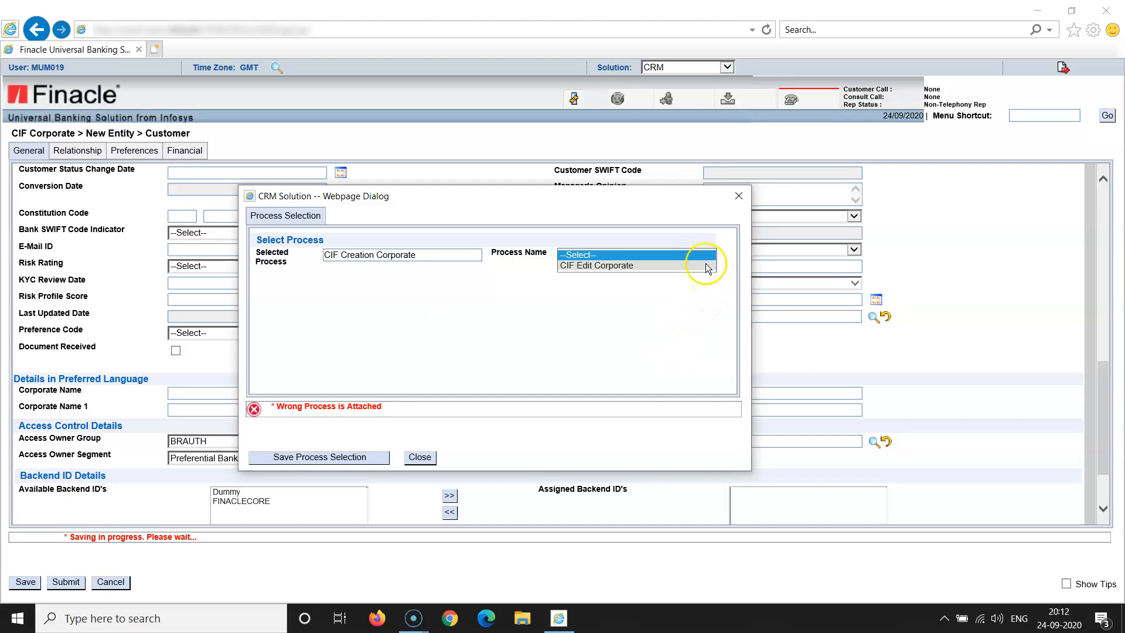
{"action": "left_click", "coordinate": [543, 352]}
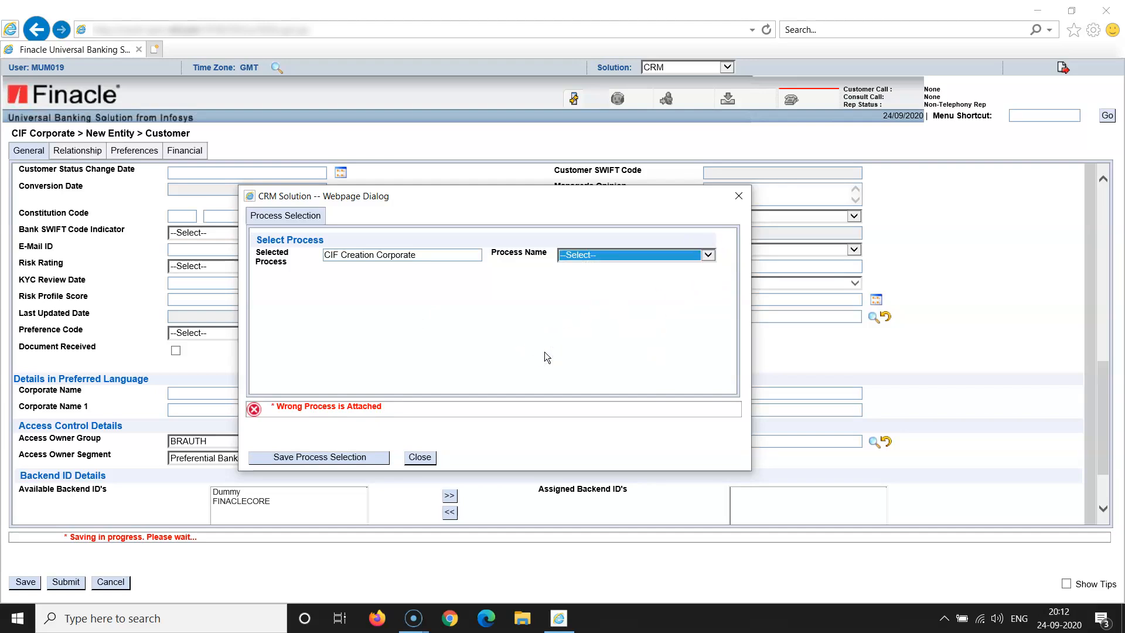
{"action": "left_click", "coordinate": [351, 458]}
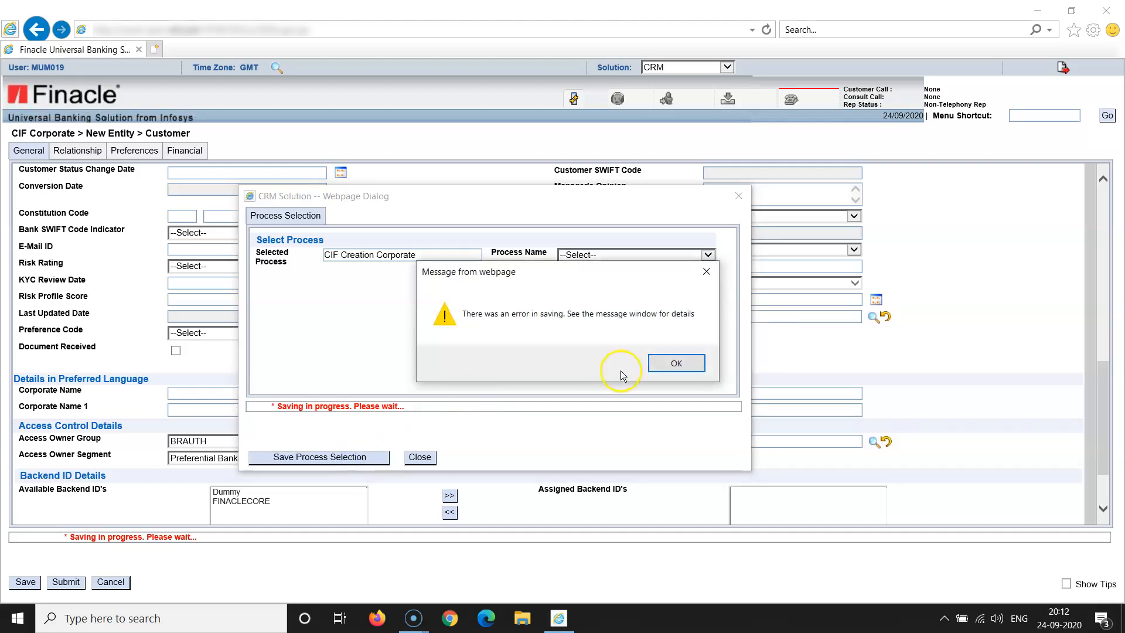
{"action": "left_click", "coordinate": [668, 359]}
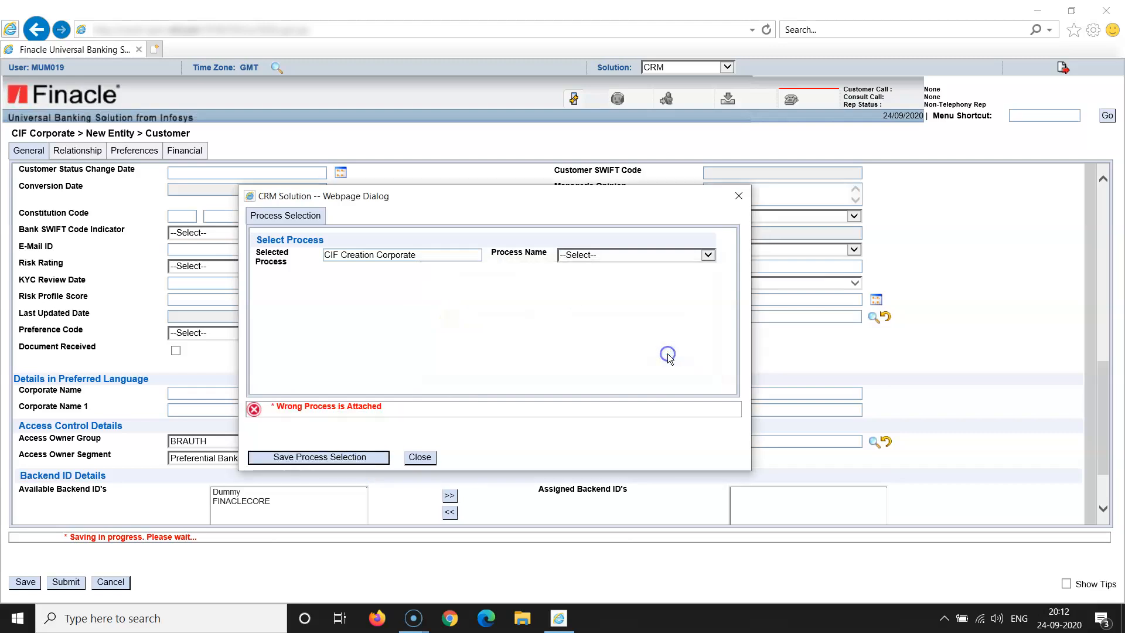
Choose CIF Edit Corporate as the process name, save it, and acknowledge the confirmation
{"action": "left_click", "coordinate": [706, 257]}
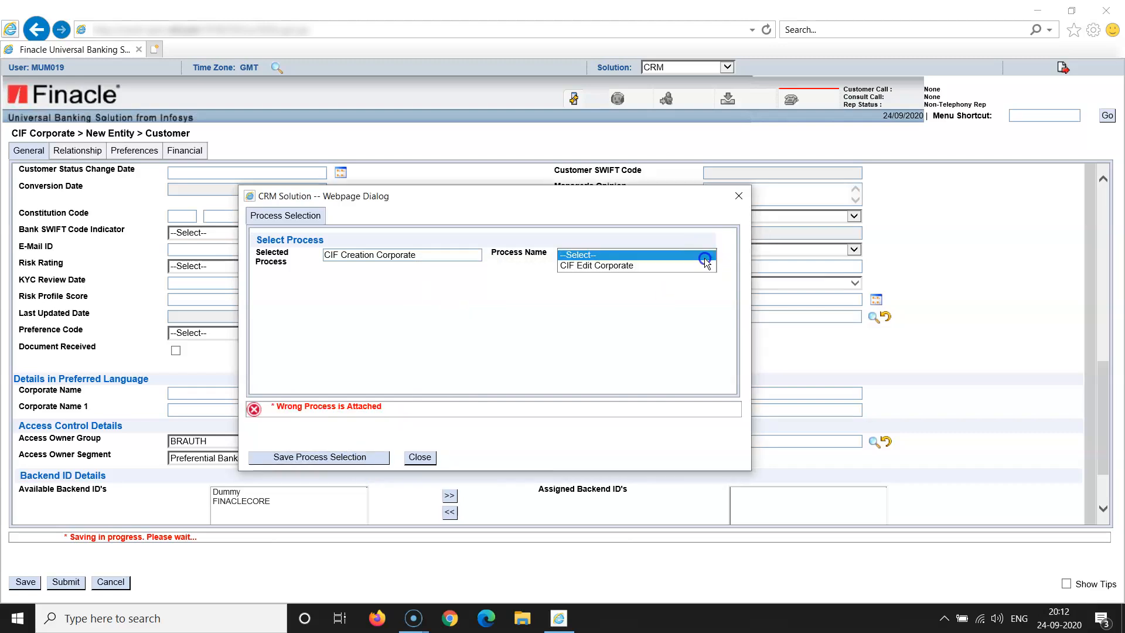
{"action": "left_click", "coordinate": [695, 264]}
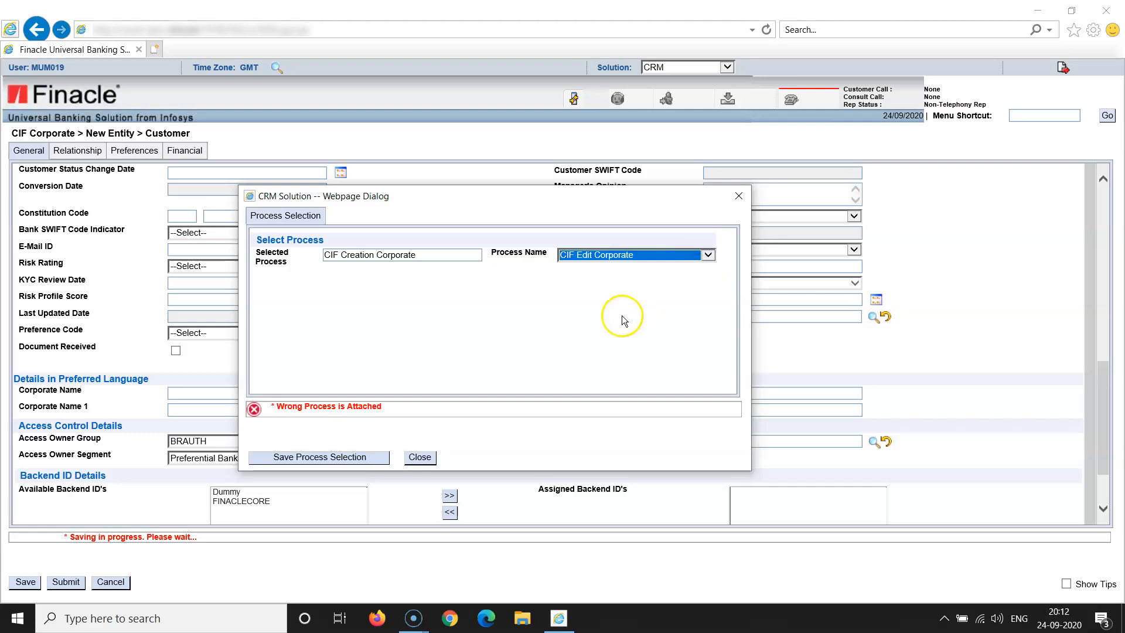
{"action": "left_click", "coordinate": [302, 459]}
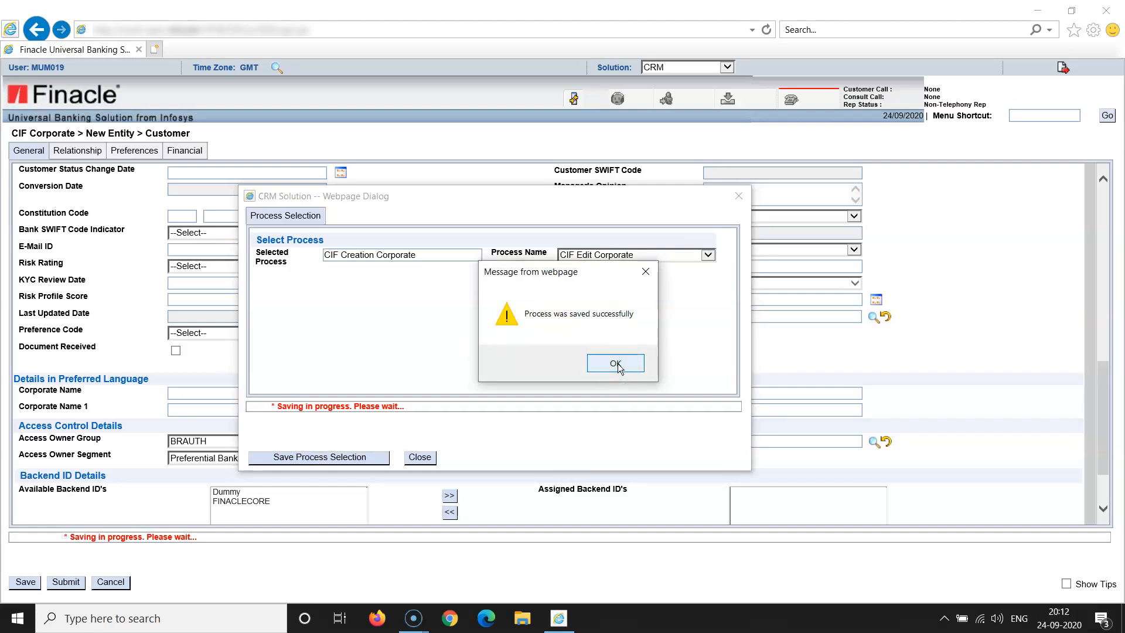
{"action": "left_click", "coordinate": [615, 363]}
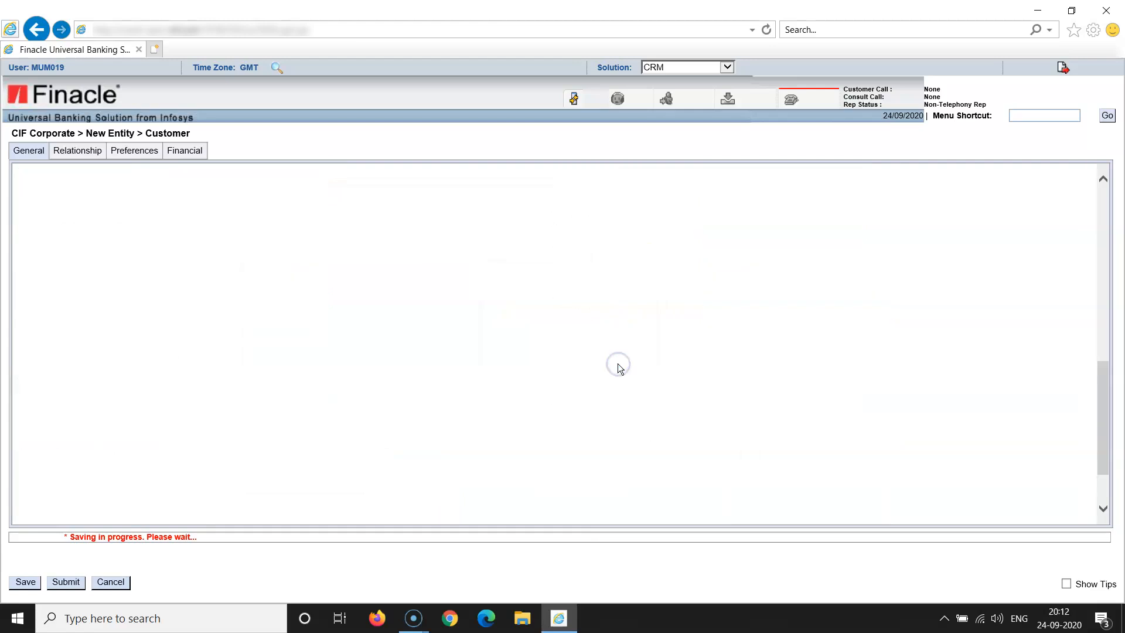